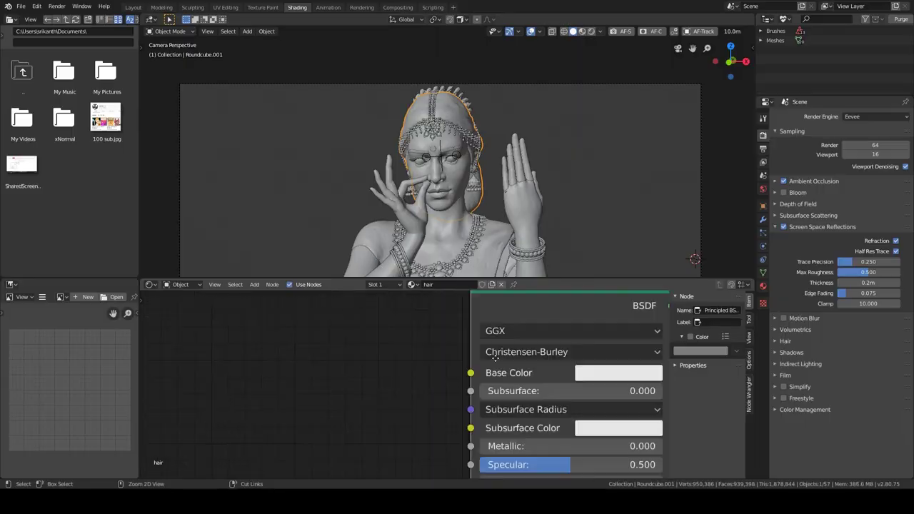
Switch the viewport to Material Preview (LookDev) shading from the Z pie menu.
key(z)
click(376, 191)
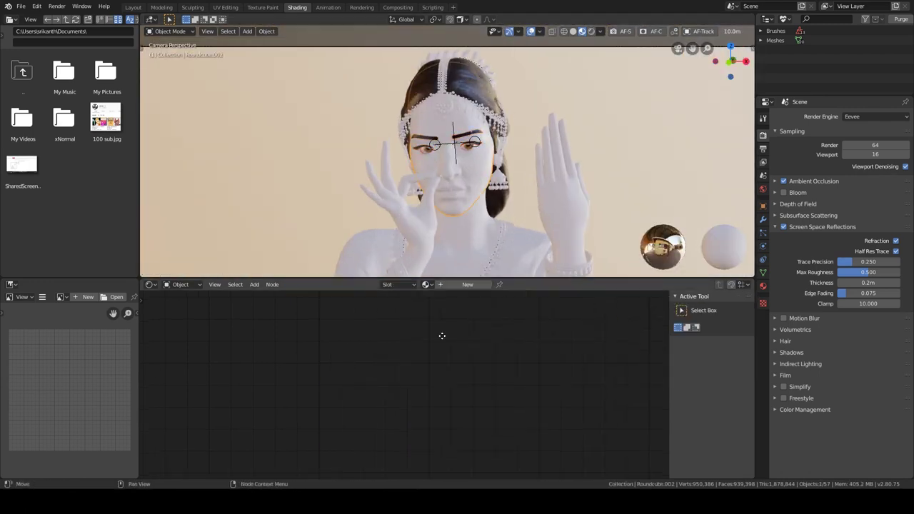
Create a 'skin' material with a skin-tone base colour and a dark teal 'cloth' material for the blouse.
key(Return)
click(479, 407)
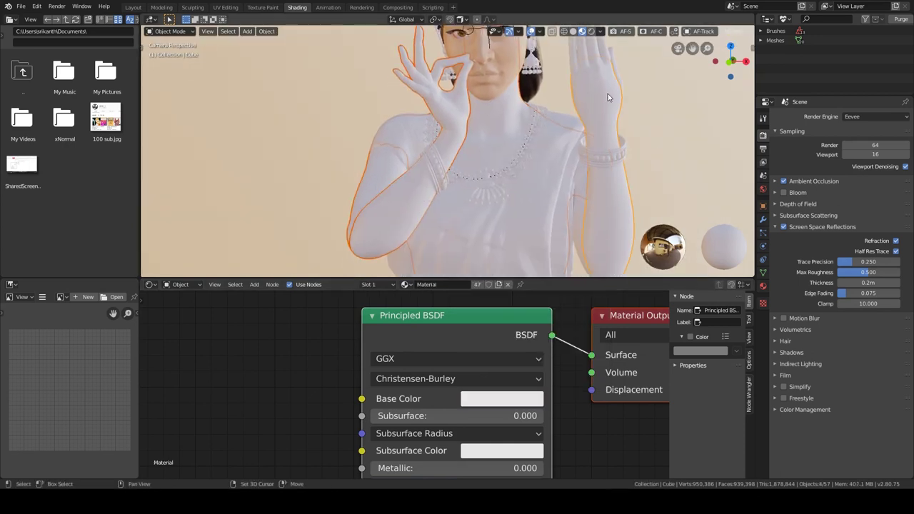
click(500, 183)
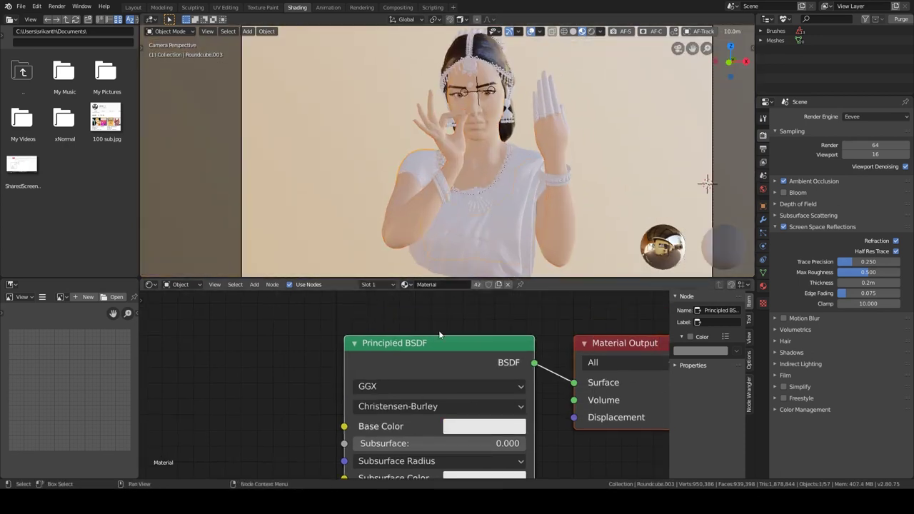
text(cloth)
key(Return)
click(461, 427)
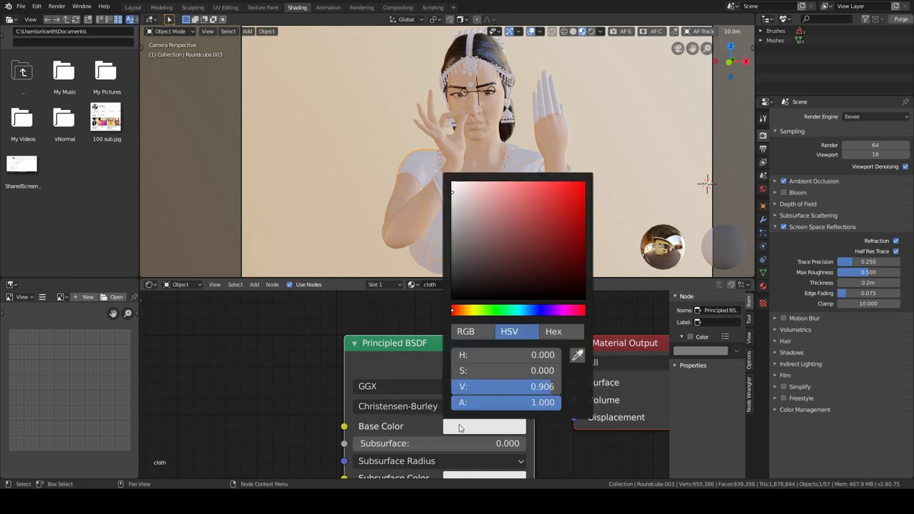
click(509, 234)
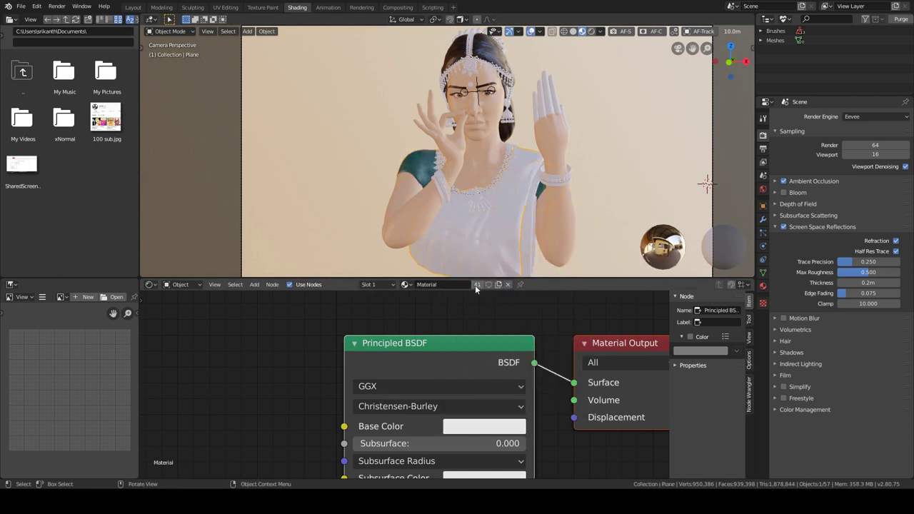
Add a white 'saree' material and a shared 'gold' material linked across the jewellery pieces.
key(Return)
click(484, 426)
click(532, 251)
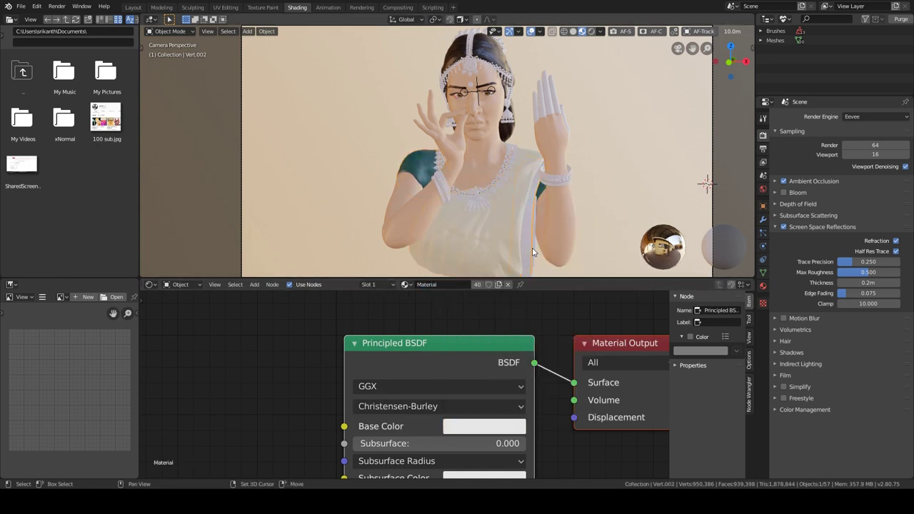
click(419, 176)
click(450, 284)
text(gold)
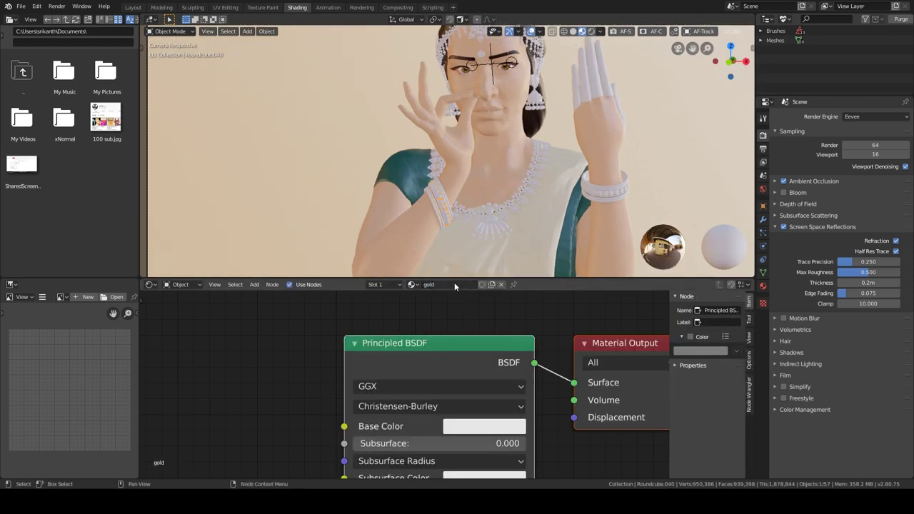
click(484, 426)
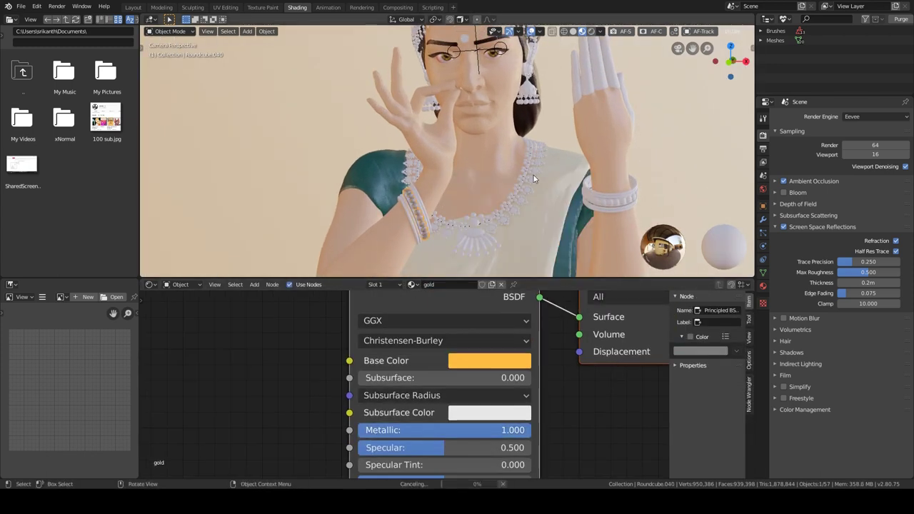
Apply the gold material to the necklace, earrings and other jewellery pieces.
click(513, 184)
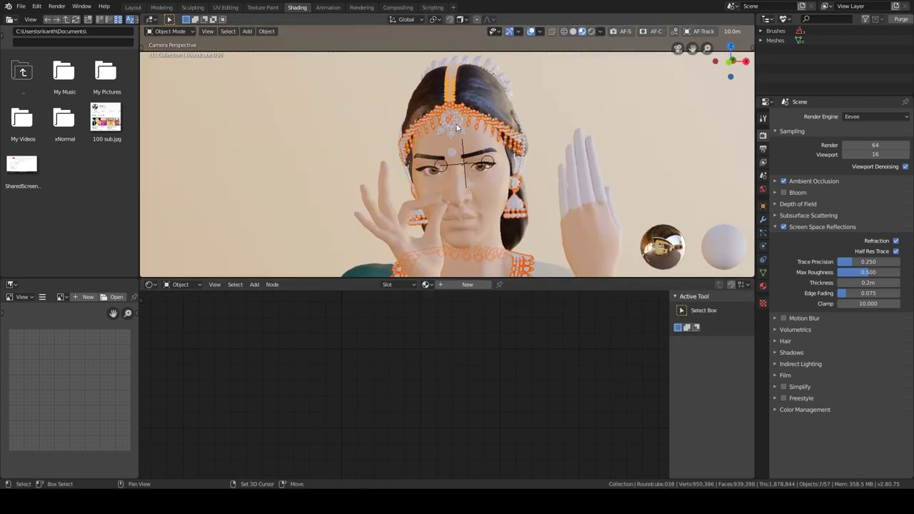
click(445, 210)
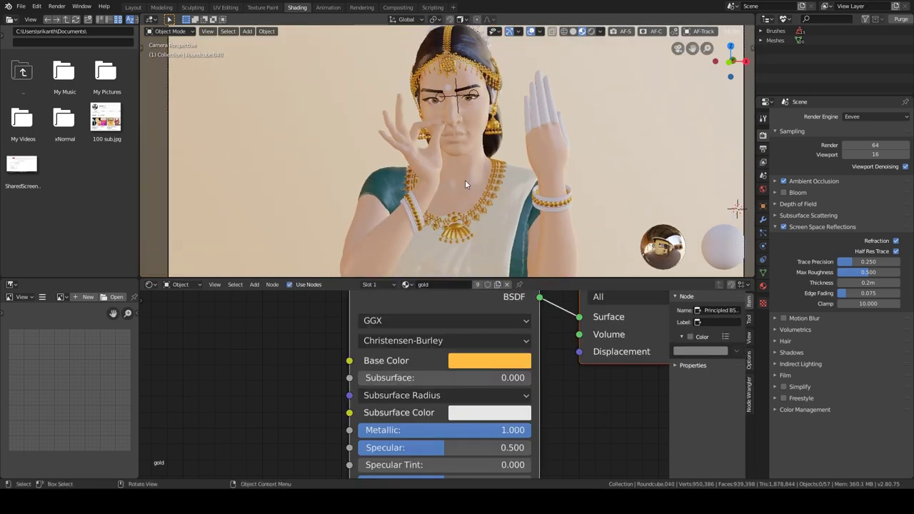
click(450, 171)
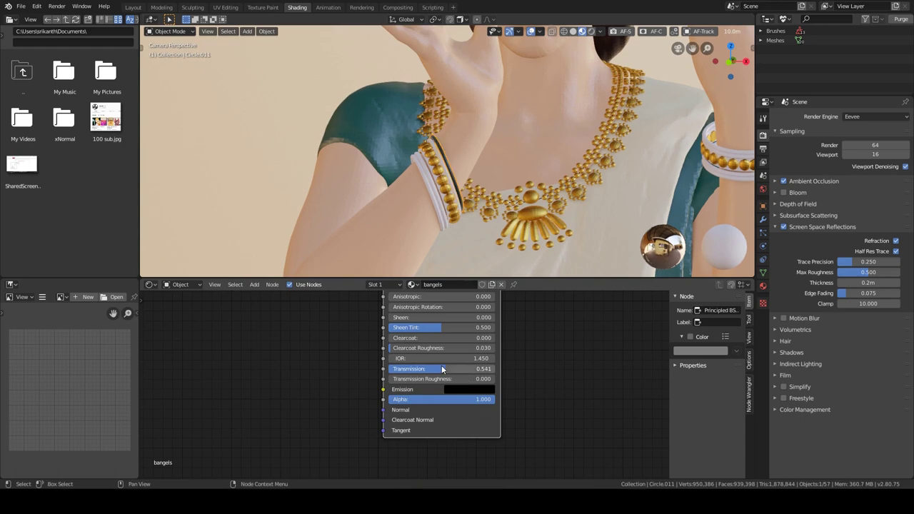
middle_drag(443, 369, 434, 511)
scroll(464, 152, up, 2)
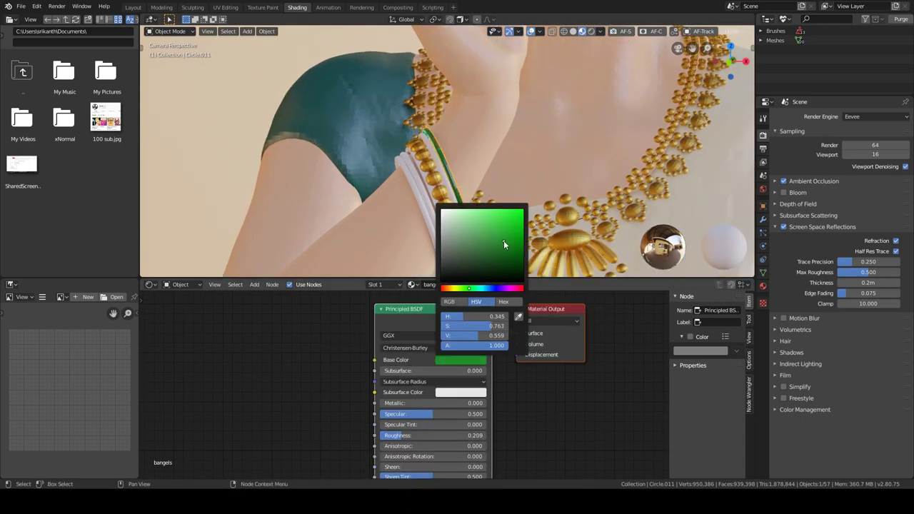
Give the bangles on both wrists the green 'bangels' material.
click(533, 210)
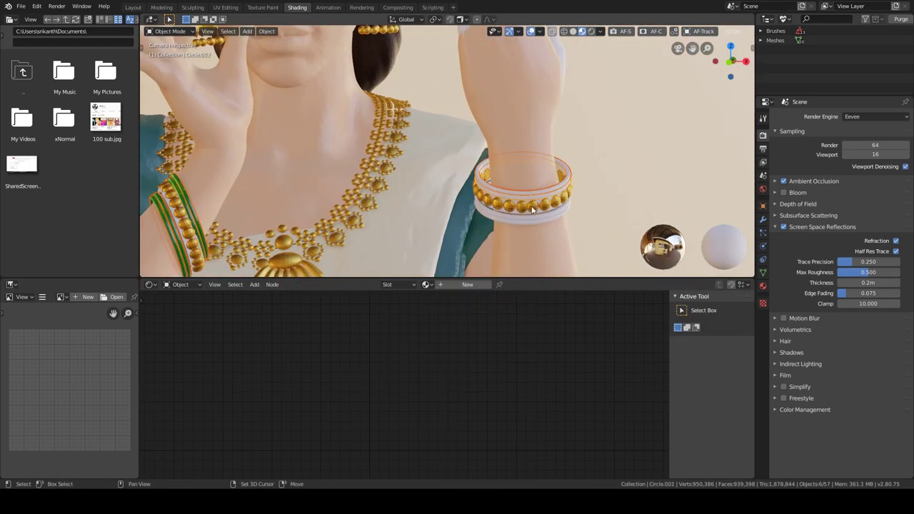
middle_drag(532, 209, 514, 206)
click(368, 204)
scroll(443, 150, down, 4)
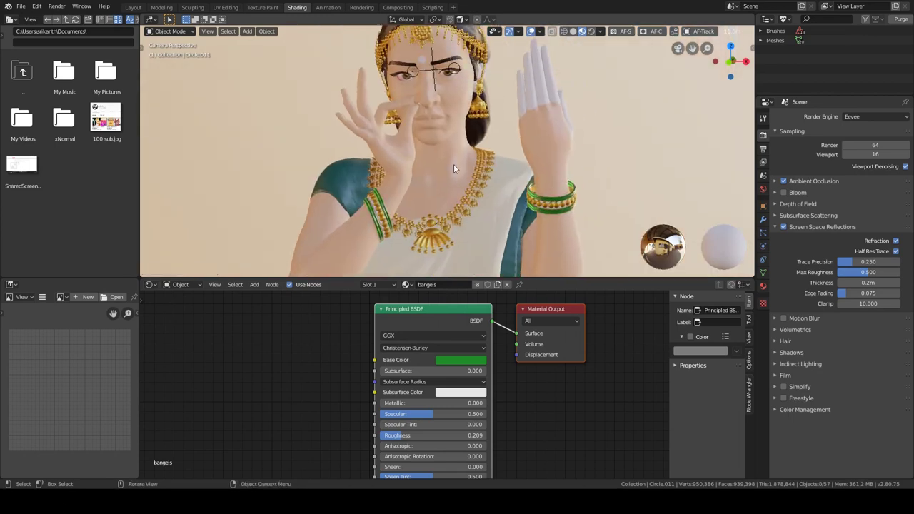
scroll(528, 155, up, 3)
Give the hair flowers a pale yellow material and return to the camera view.
middle_drag(475, 176, 553, 163)
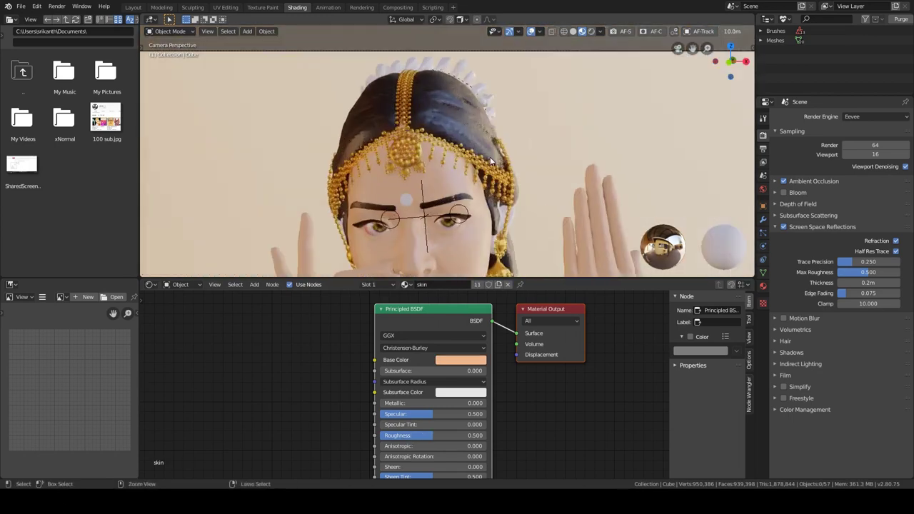
middle_drag(498, 205, 464, 200)
click(508, 118)
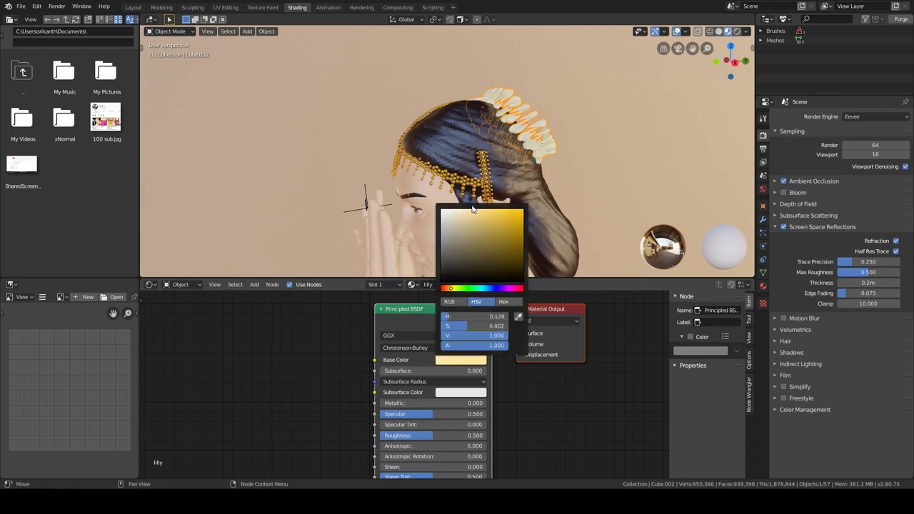
key(KP_0)
Load spruit_sunrise_4k.hdr into the World Environment Texture and preview it rendered.
click(189, 306)
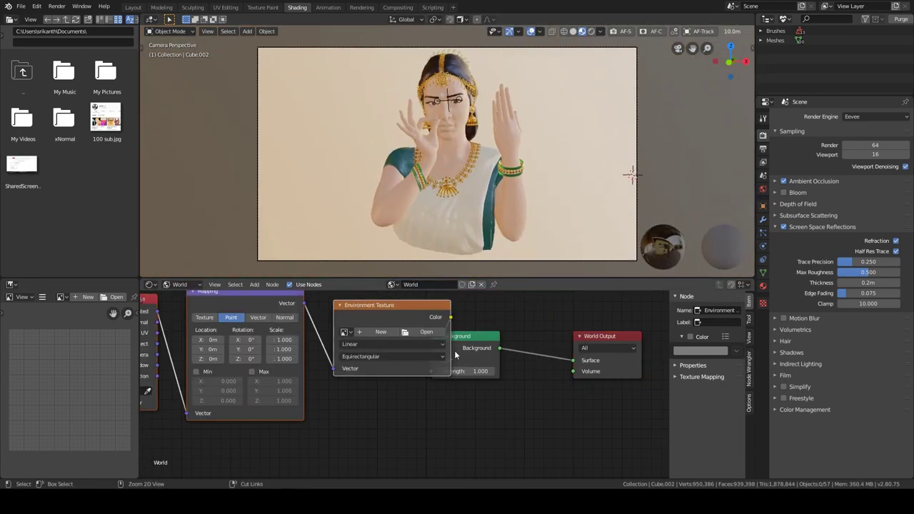
click(342, 310)
click(102, 19)
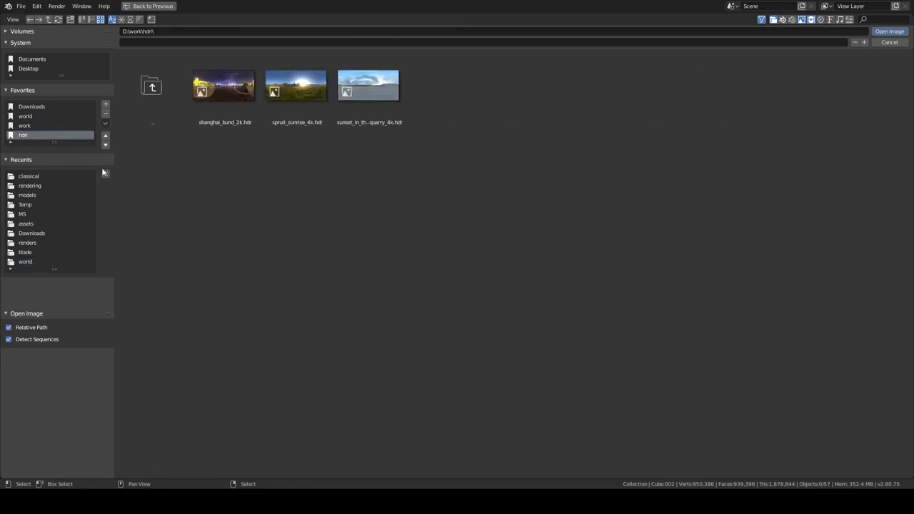
double_click(288, 87)
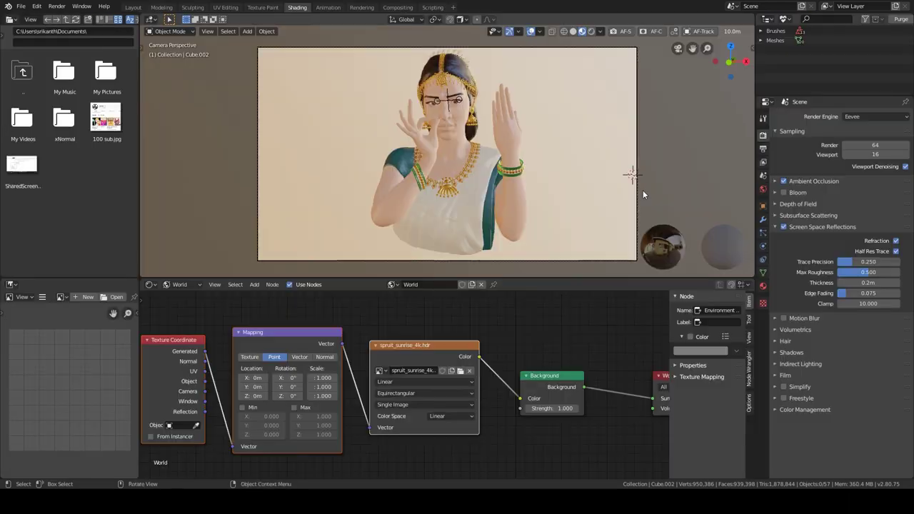
click(476, 179)
Return the viewport to solid shading and select the face mesh.
key(z)
click(452, 203)
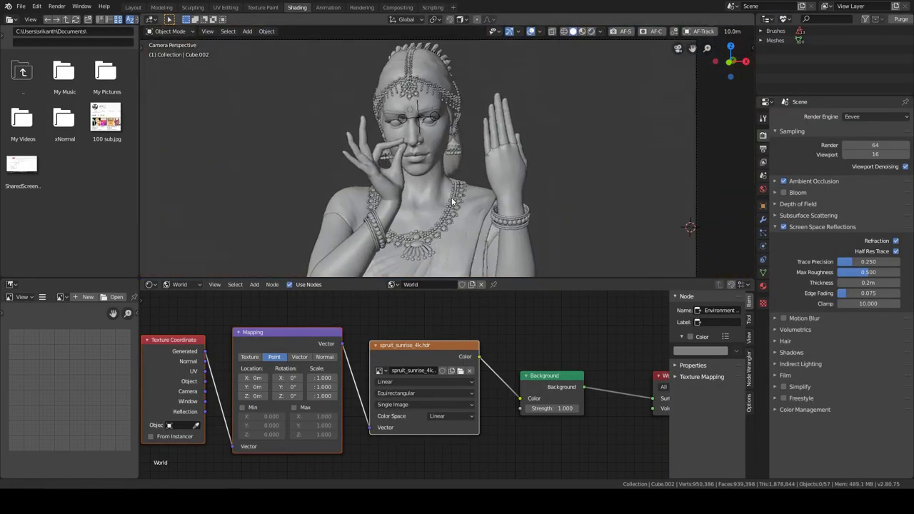
click(444, 159)
click(763, 272)
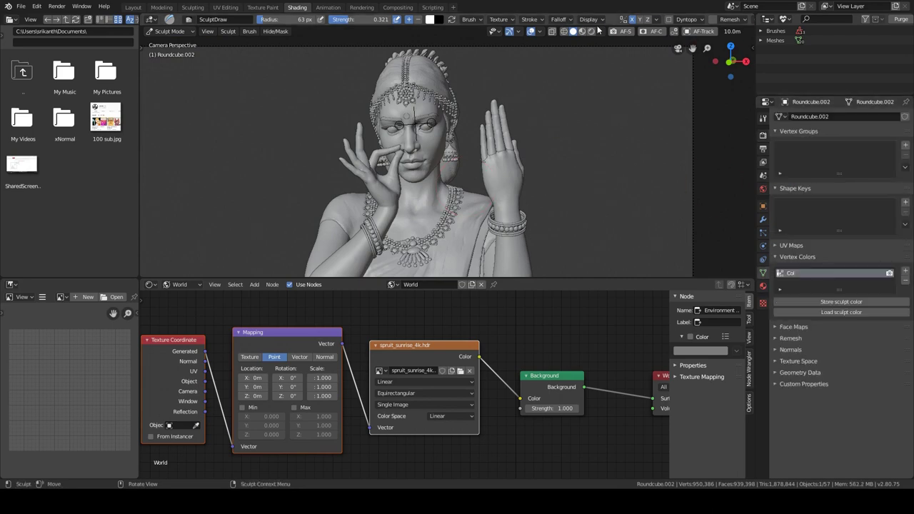
Maximise the viewport and paint the face in a tan skin colour, checking it from several angles.
key(ctrl+alt+space)
scroll(469, 153, up, 3)
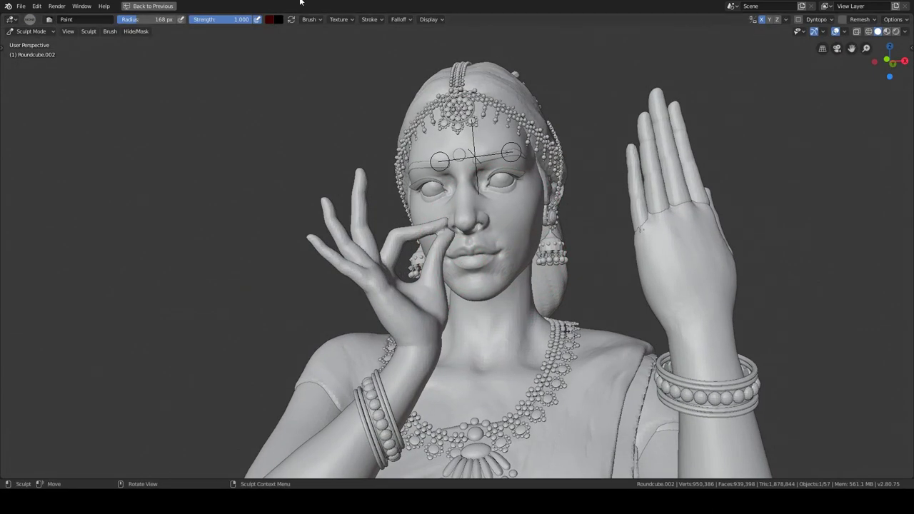
middle_drag(443, 154, 475, 166)
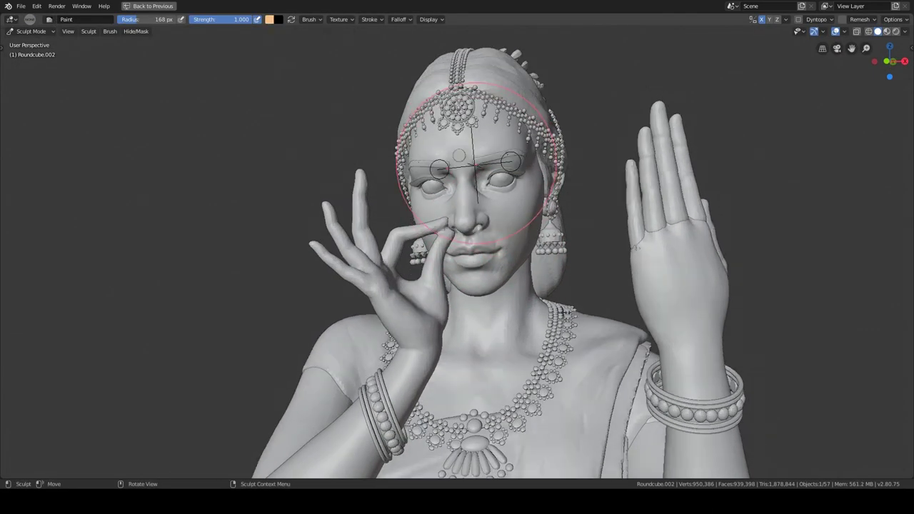
click(326, 106)
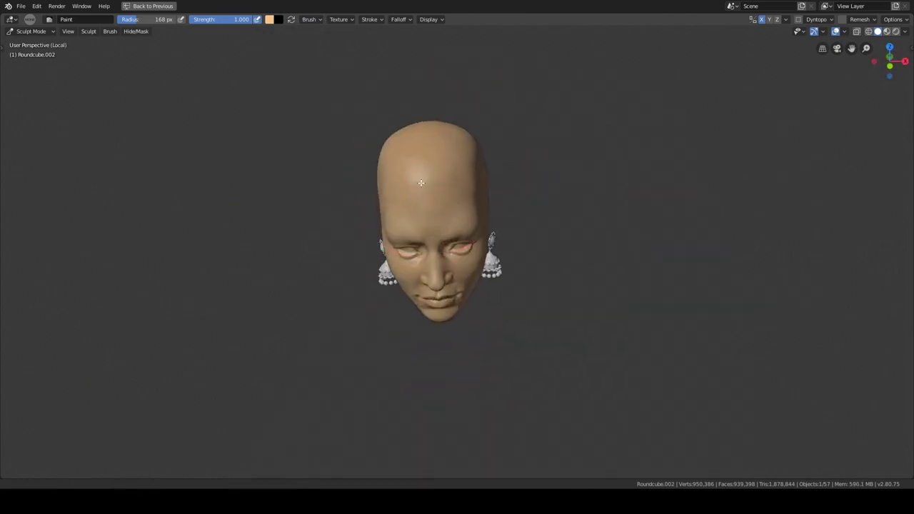
middle_drag(421, 182, 407, 193)
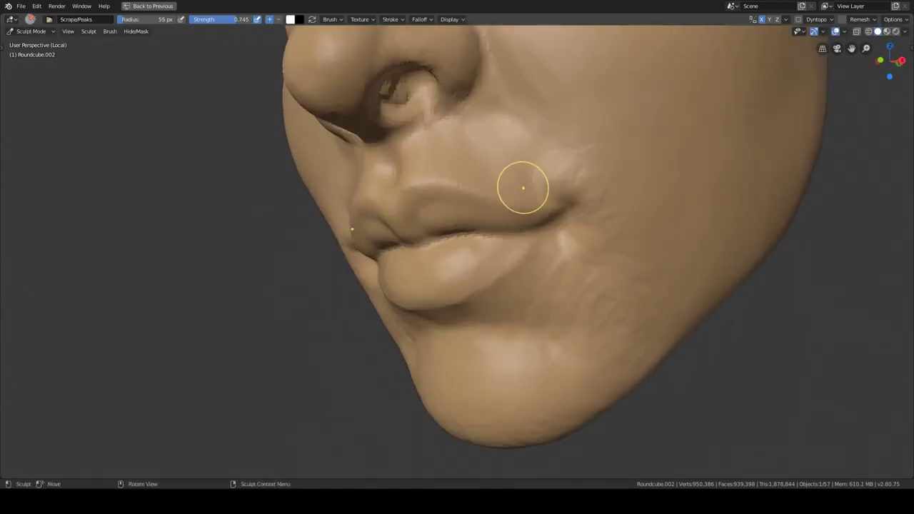
middle_drag(523, 187, 585, 152)
mouse_move(599, 241)
middle_down()
mouse_move(555, 149)
mouse_move(629, 170)
mouse_move(664, 227)
mouse_move(637, 306)
mouse_move(578, 317)
mouse_move(572, 259)
mouse_move(526, 204)
mouse_move(590, 172)
mouse_move(536, 265)
mouse_move(575, 178)
middle_up()
Paint the lips and chin blue with the Paint brush.
key(KP_Divide)
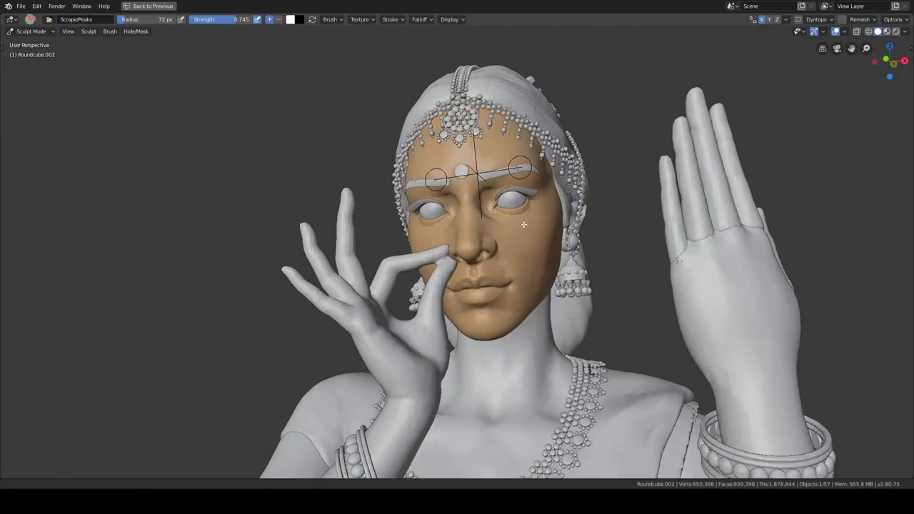
scroll(357, 103, up, 5)
scroll(504, 255, down, 3)
scroll(480, 243, up, 1)
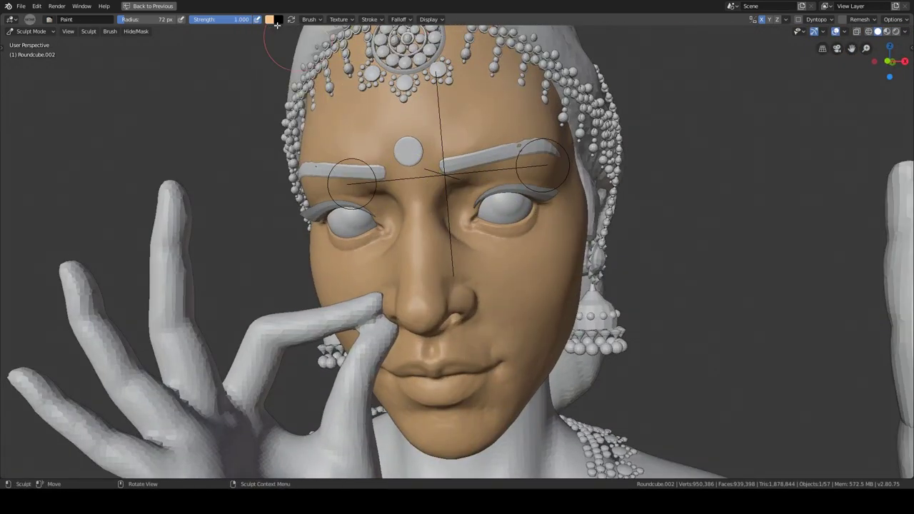
middle_drag(557, 293, 585, 311)
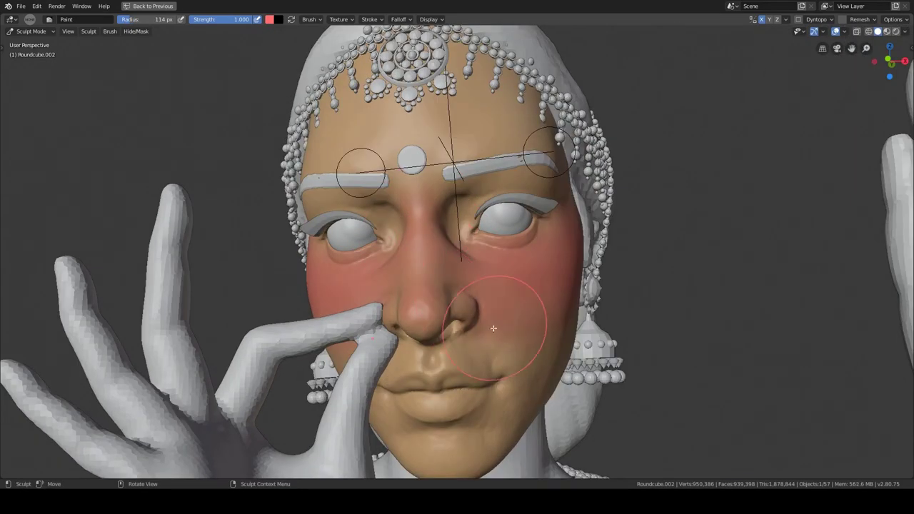
middle_drag(494, 328, 400, 286)
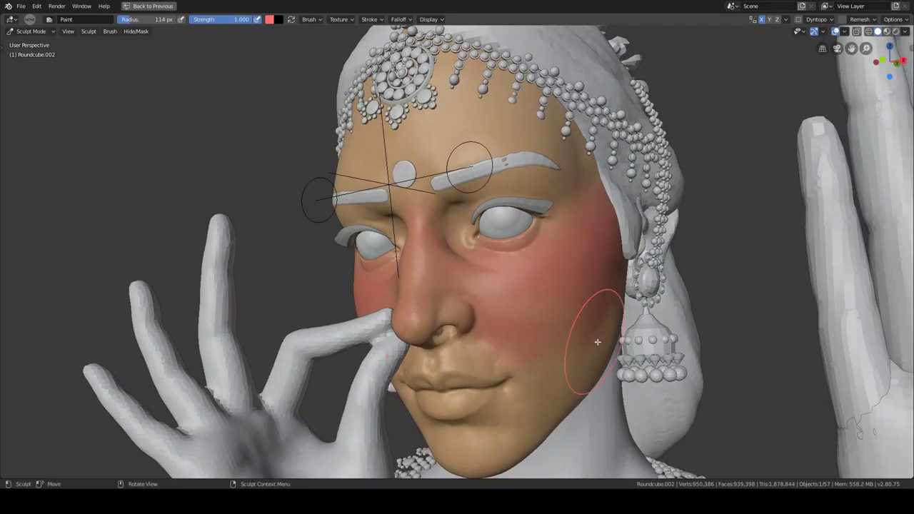
click(269, 19)
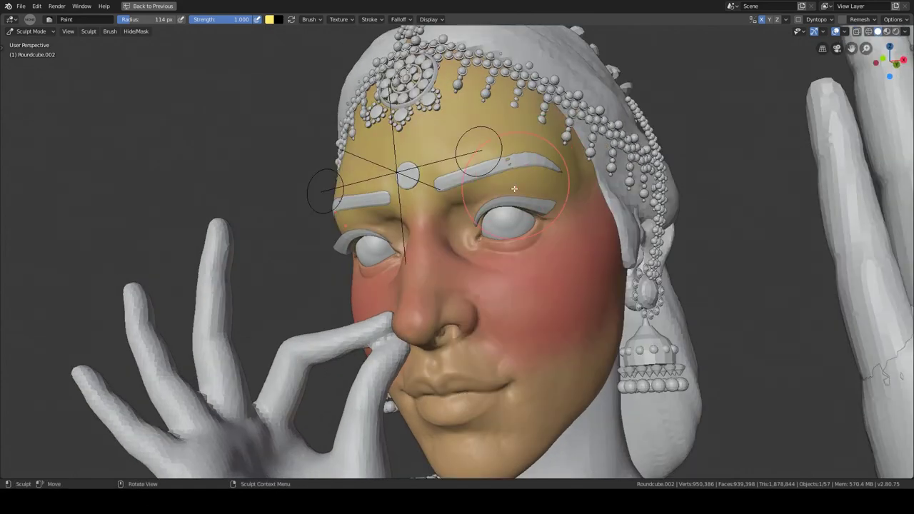
click(269, 19)
drag(481, 336, 510, 367)
Paint the forehead and cheeks using a 136 px brush at 0.533 strength, then restore the layout.
key(KP_Divide)
mouse_move(510, 367)
middle_down()
mouse_move(546, 284)
mouse_move(581, 348)
mouse_move(457, 272)
mouse_move(592, 253)
mouse_move(685, 196)
mouse_move(779, 76)
middle_up()
click(269, 19)
click(333, 44)
click(269, 19)
click(300, 43)
key(shift+f)
key(f)
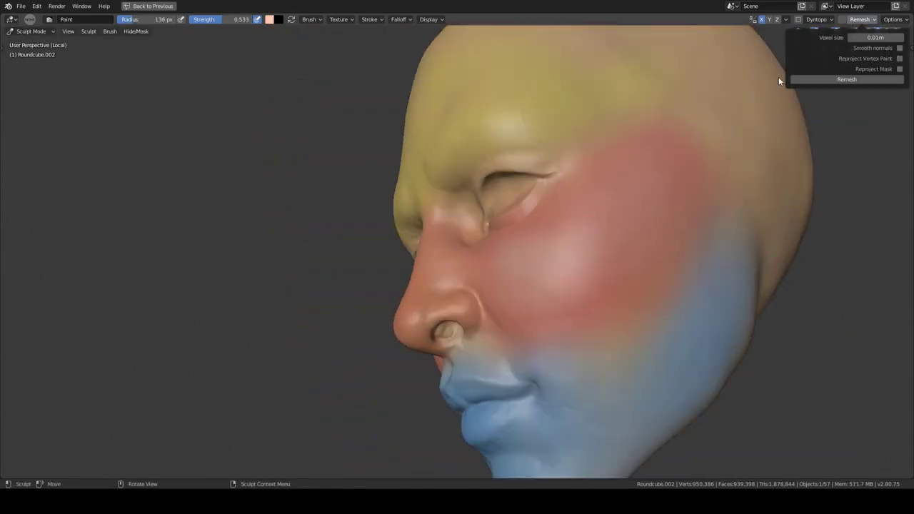
click(150, 5)
mouse_move(34, 139)
ctrl+middle_down()
mouse_move(90, 129)
mouse_move(119, 248)
ctrl+middle_up()
Display the painted vertex colours in the viewport with flat lighting.
middle_drag(428, 178, 500, 143)
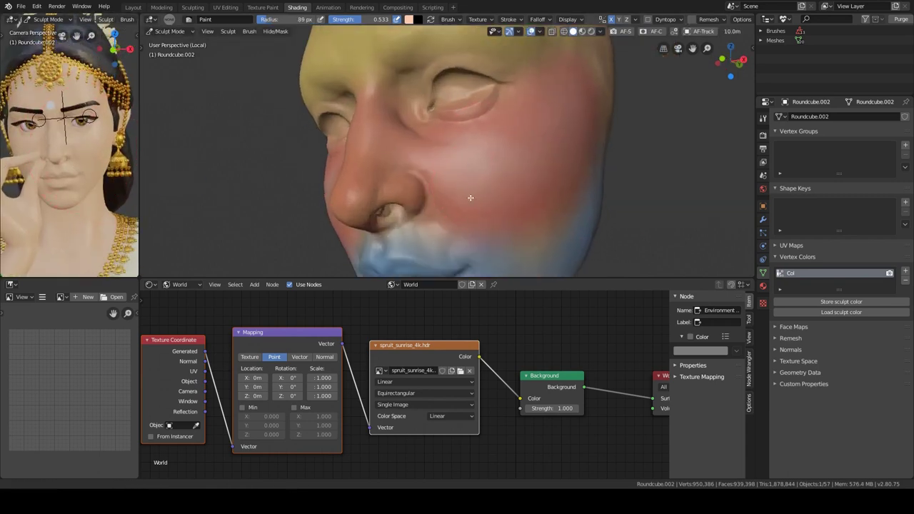
click(598, 31)
click(572, 151)
click(639, 151)
click(561, 92)
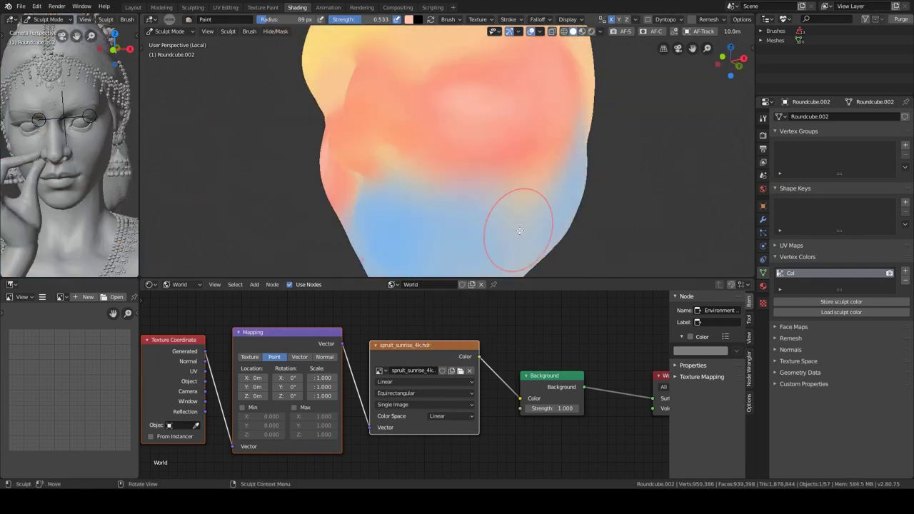
key(KP_Divide)
drag(522, 278, 521, 330)
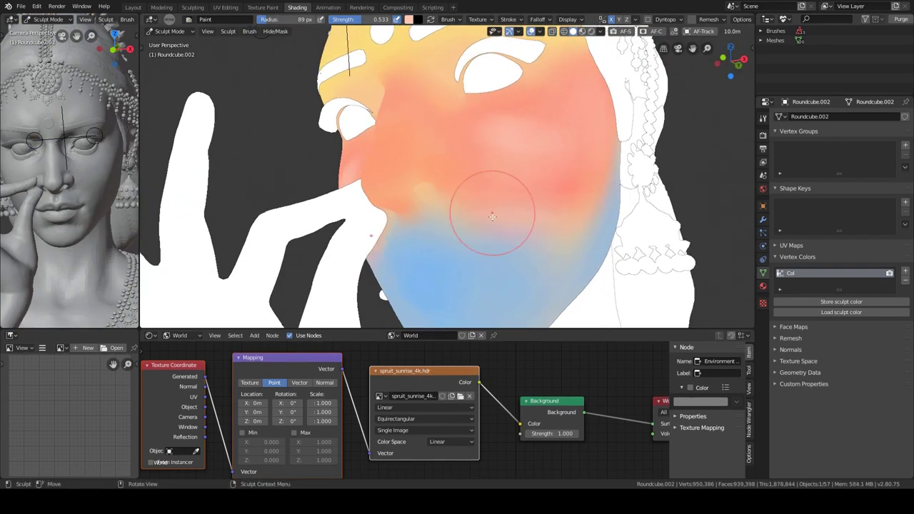
middle_drag(490, 204, 500, 178)
scroll(428, 178, up, 3)
Switch the viewport lighting to a softer studio light.
click(598, 31)
click(568, 78)
click(593, 100)
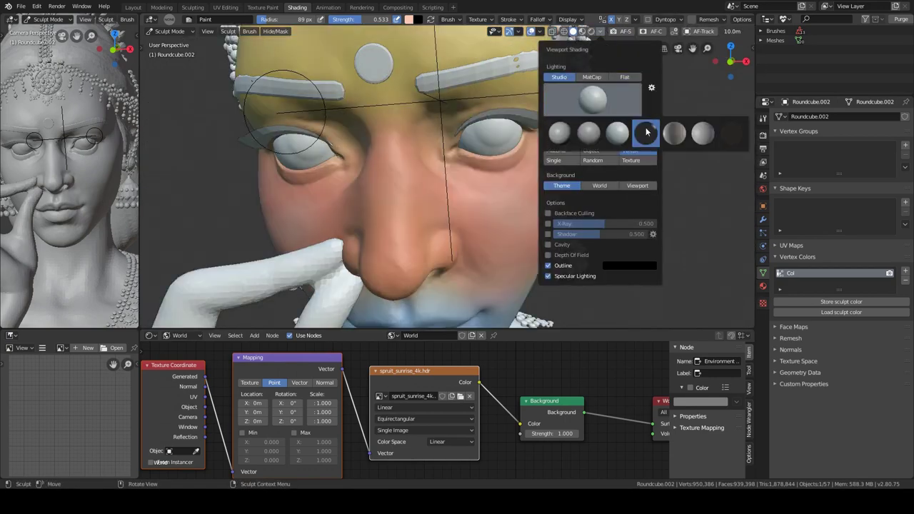
click(602, 68)
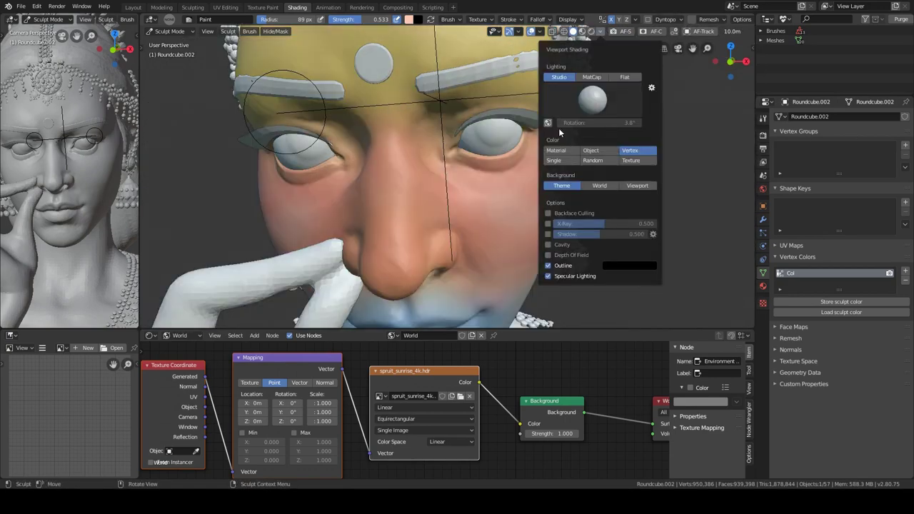
mouse_move(558, 127)
middle_down()
mouse_move(477, 191)
mouse_move(570, 235)
mouse_move(411, 28)
middle_up()
Sample a peach tone from the face and blend it over the colour blocks in flat lighting.
key(KP_Divide)
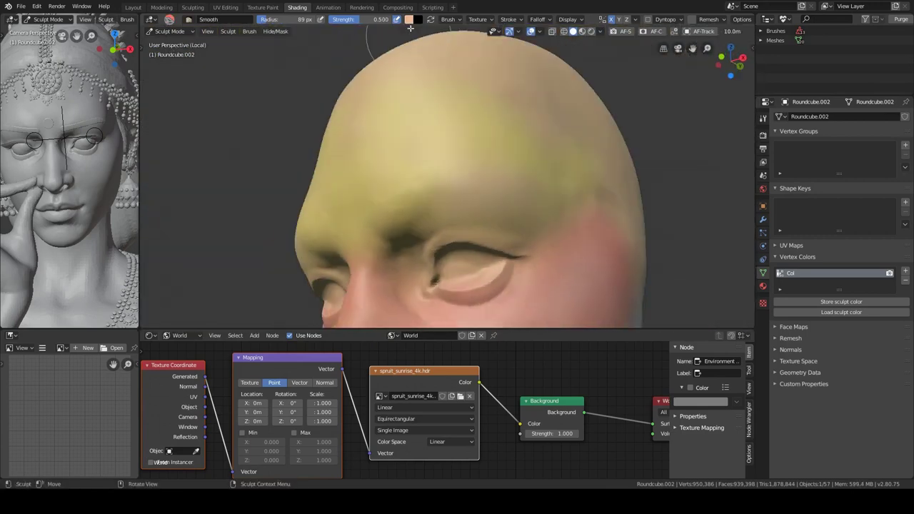
middle_drag(455, 201, 433, 153)
click(592, 32)
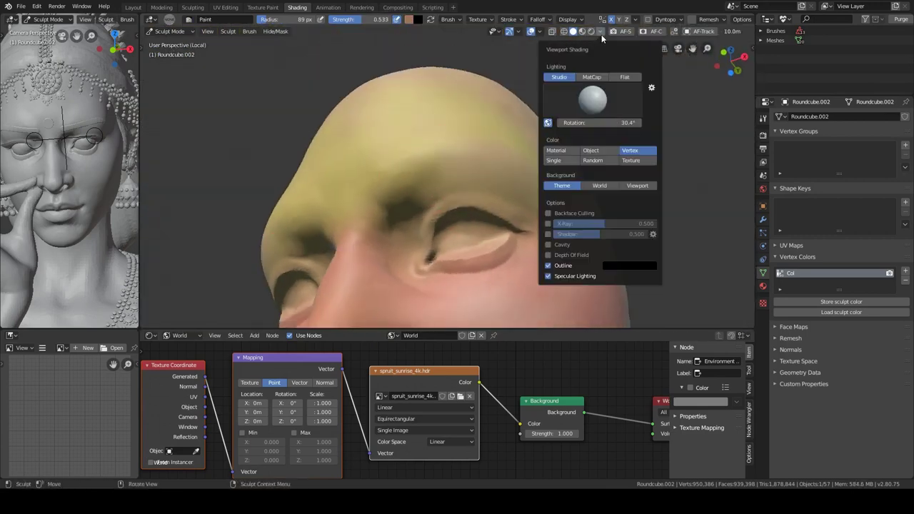
click(562, 75)
key(s)
mouse_move(577, 33)
middle_down()
mouse_move(398, 143)
mouse_move(408, 153)
mouse_move(547, 158)
mouse_move(490, 194)
mouse_move(625, 102)
mouse_move(488, 191)
middle_up()
Switch to MatCap lighting and keep evening out the peach skin tones.
click(600, 31)
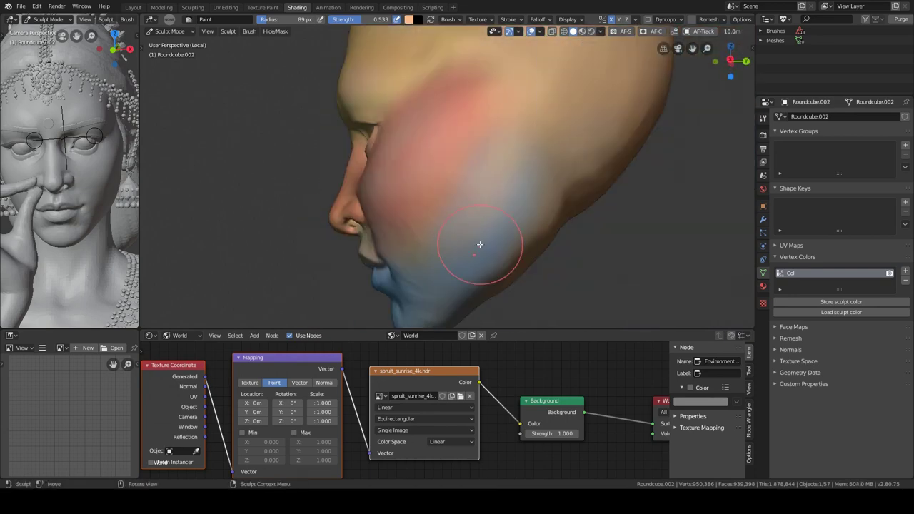
click(592, 100)
click(592, 100)
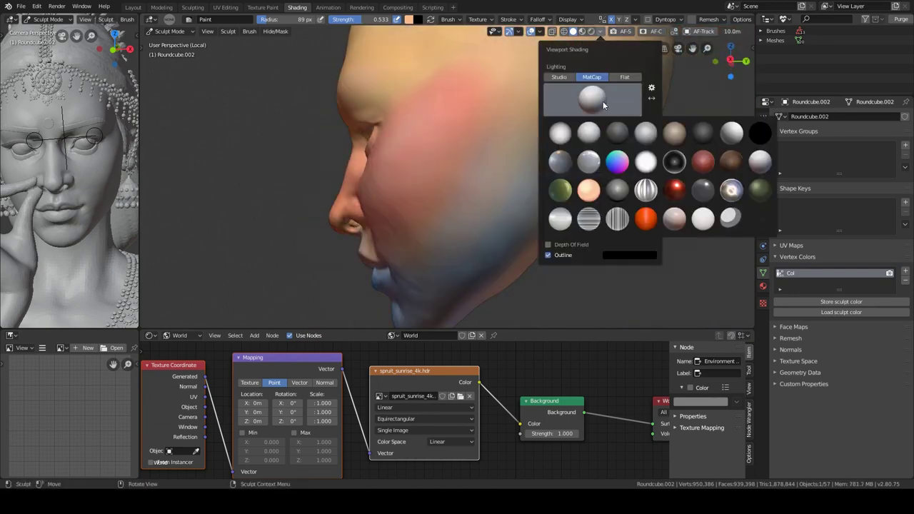
middle_drag(603, 101, 516, 193)
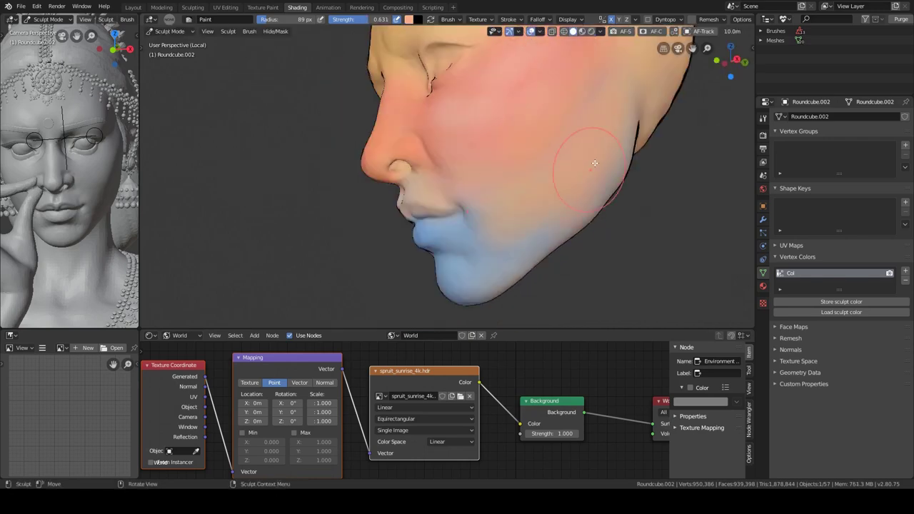
mouse_move(595, 163)
middle_down()
mouse_move(518, 245)
mouse_move(604, 231)
mouse_move(504, 160)
middle_up()
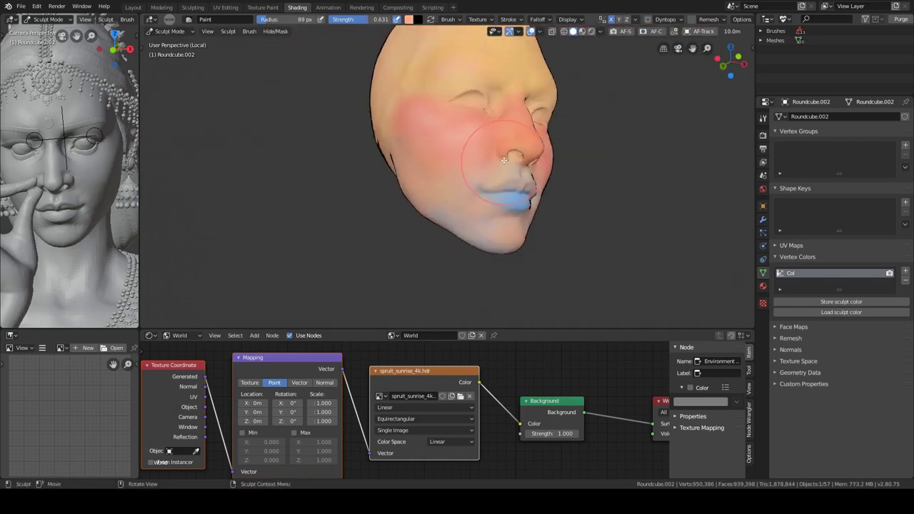
scroll(504, 160, up, 4)
Paint the upper lips orange-red and return to Object Mode.
middle_drag(432, 94, 465, 220)
mouse_move(527, 192)
middle_down()
mouse_move(604, 224)
mouse_move(535, 153)
mouse_move(661, 226)
mouse_move(586, 207)
mouse_move(515, 171)
mouse_move(457, 107)
middle_up()
mouse_move(580, 147)
middle_down()
mouse_move(550, 165)
mouse_move(500, 107)
middle_up()
middle_drag(510, 229, 565, 161)
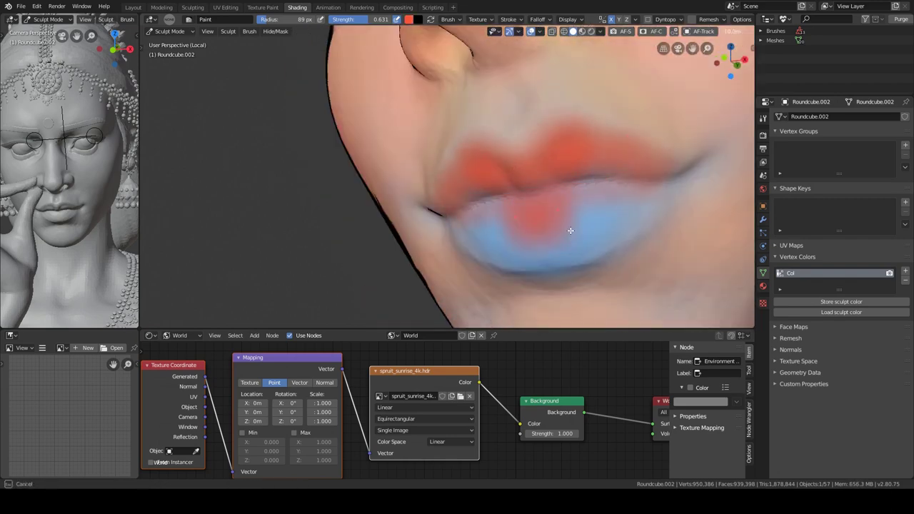
mouse_move(570, 231)
middle_down()
mouse_move(550, 235)
mouse_move(643, 169)
mouse_move(593, 102)
middle_up()
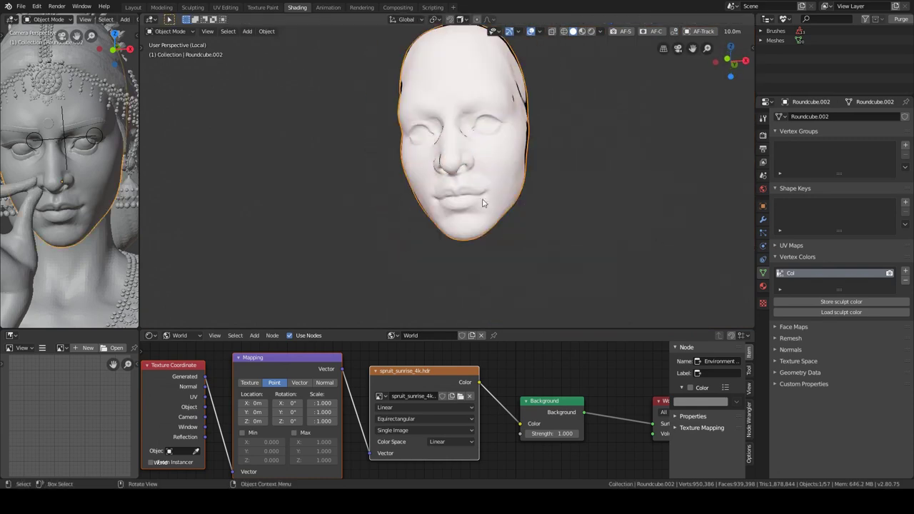
In Rendered view, connect the vertex colour attribute to the skin material's Base Color.
click(590, 31)
key(KP_Divide)
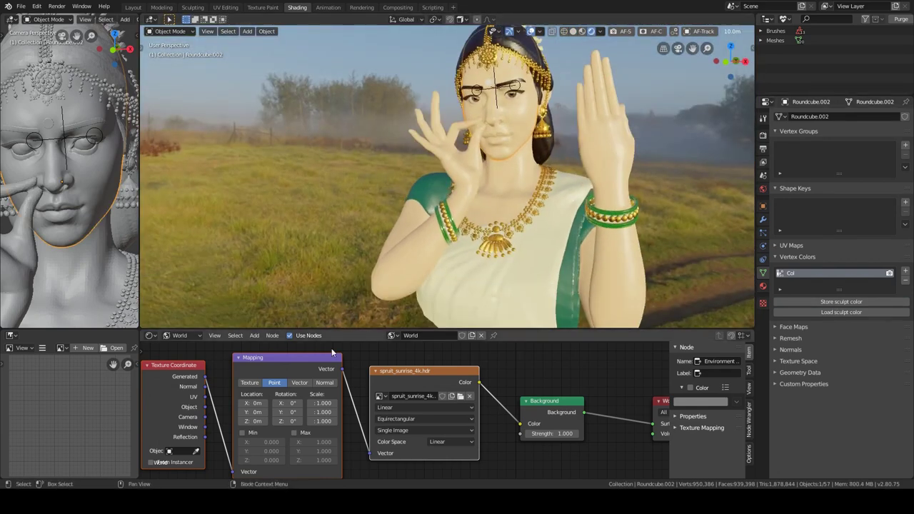
click(179, 335)
click(182, 360)
drag(499, 439, 512, 432)
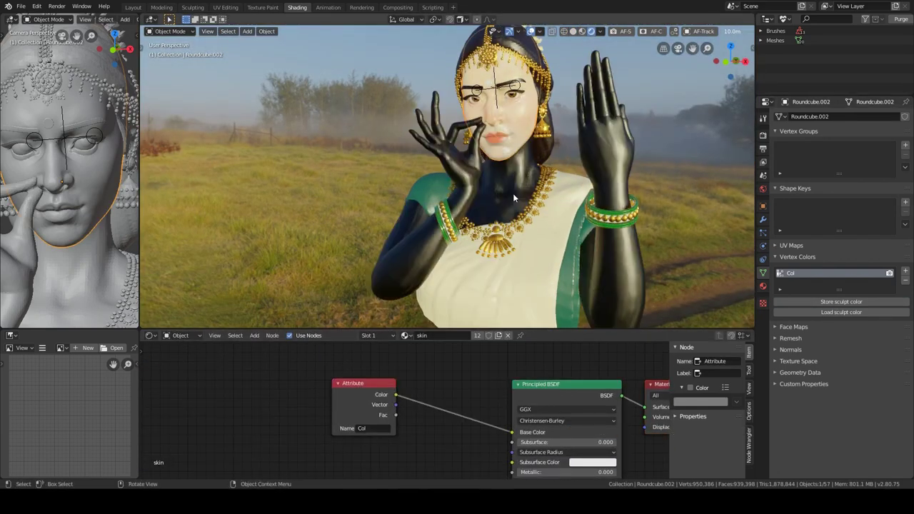
scroll(513, 193, up, 3)
scroll(482, 229, up, 5)
Lower the World Background strength to 0.540 and view through the scene camera.
click(179, 335)
click(179, 383)
drag(438, 422, 407, 422)
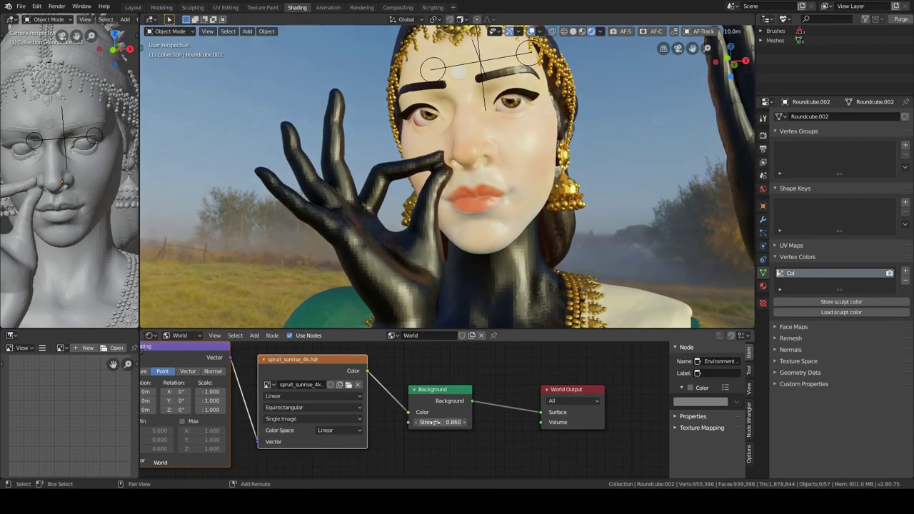
key(KP_0)
scroll(457, 150, up, 5)
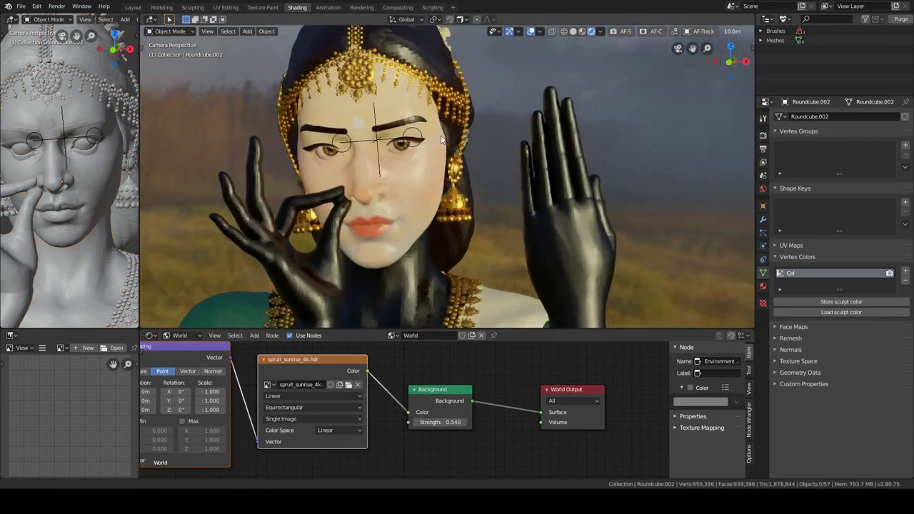
scroll(439, 162, down, 4)
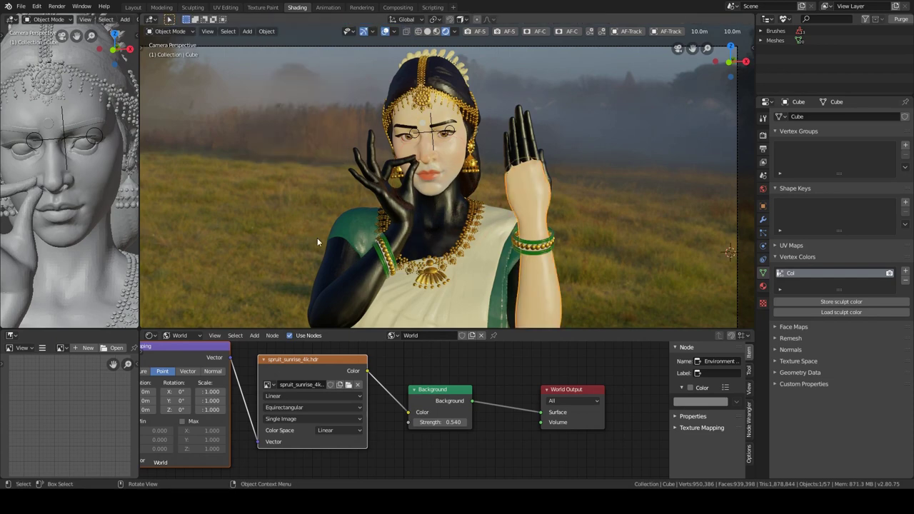
Save the blend file and put the face mesh back into Sculpt Mode.
click(402, 209)
key(ctrl+Tab)
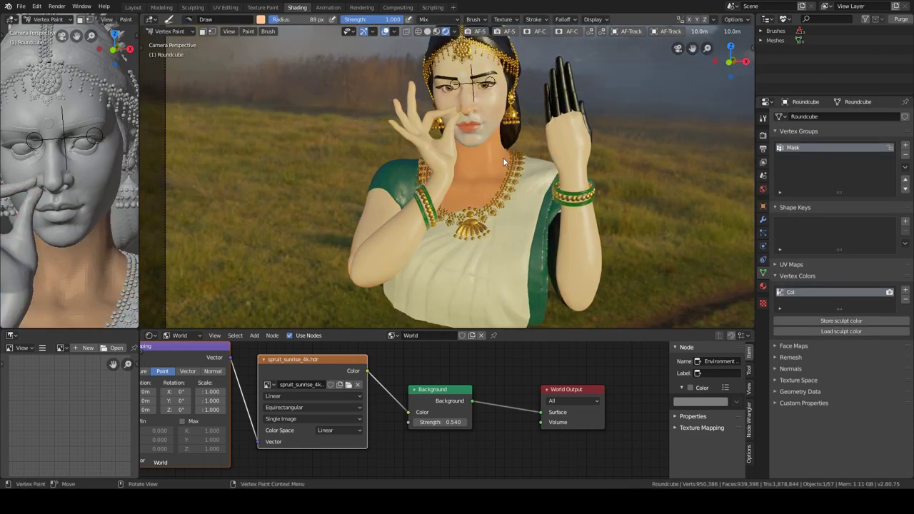
mouse_move(503, 157)
middle_down()
mouse_move(496, 121)
mouse_move(434, 155)
middle_up()
click(461, 64)
key(ctrl+Tab)
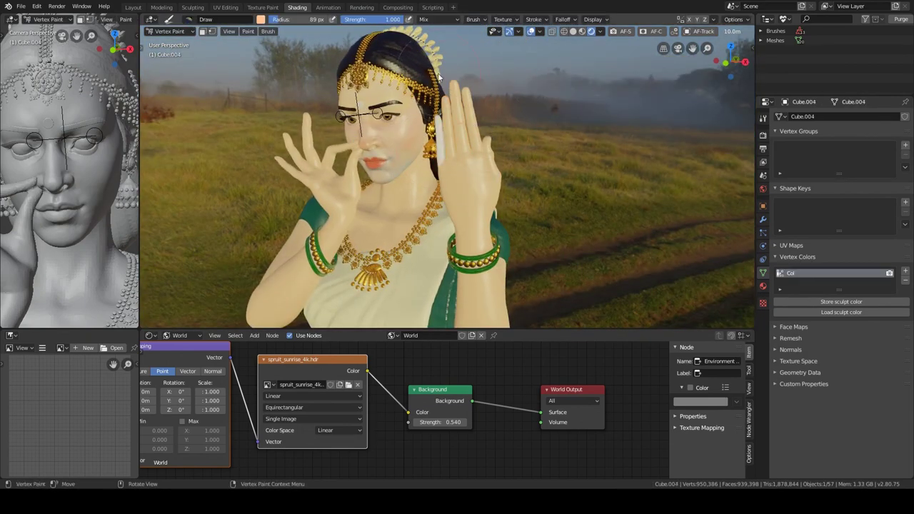
key(KP_0)
key(ctrl+Tab)
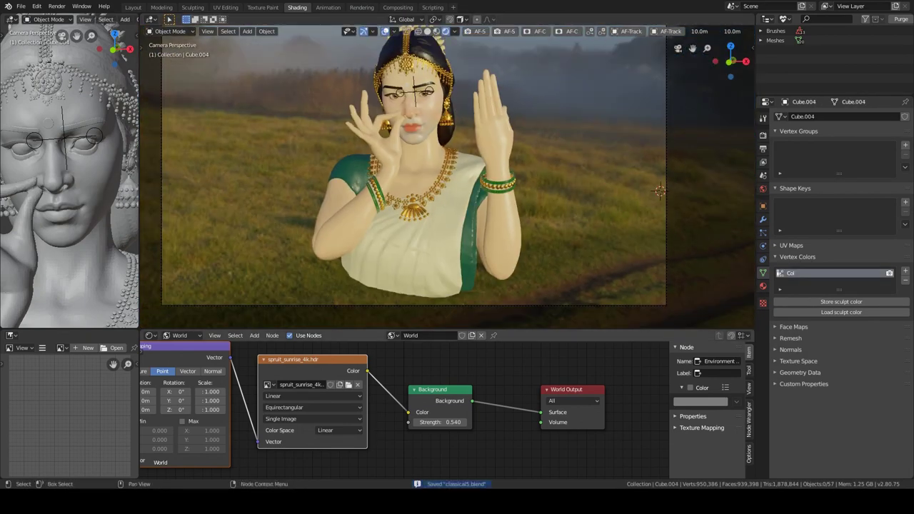
mouse_move(660, 190)
middle_down()
mouse_move(436, 115)
mouse_move(450, 143)
mouse_move(541, 195)
middle_up()
key(ctrl+Tab)
Adjust the Paint brush settings while orbiting around the face.
scroll(450, 143, up, 3)
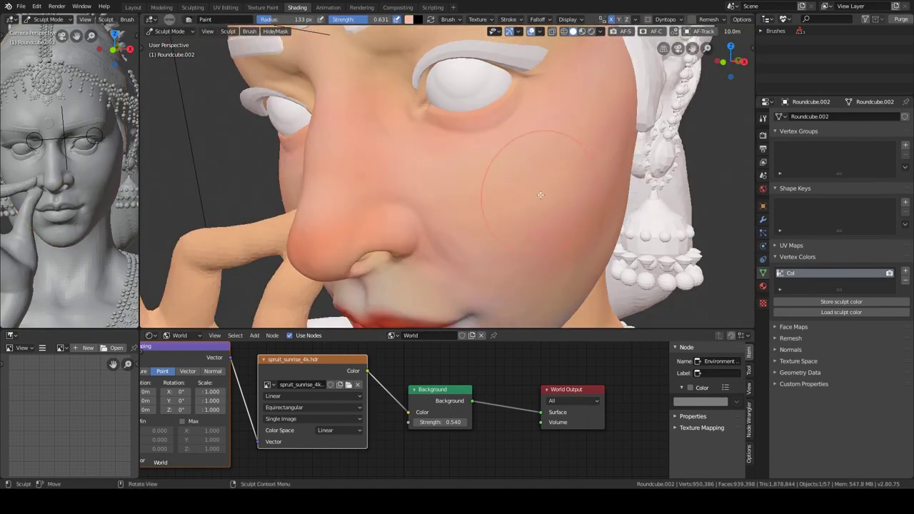
middle_drag(541, 127, 500, 86)
click(456, 19)
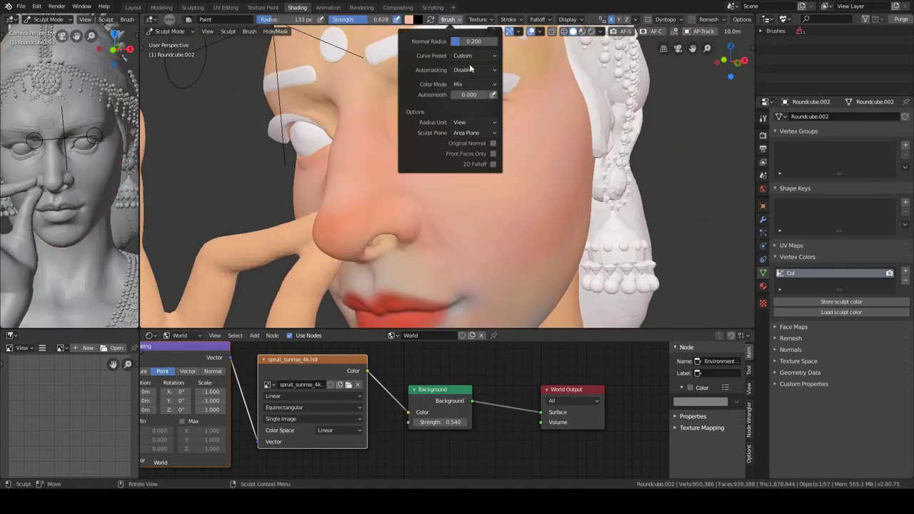
middle_drag(455, 207, 428, 129)
click(400, 7)
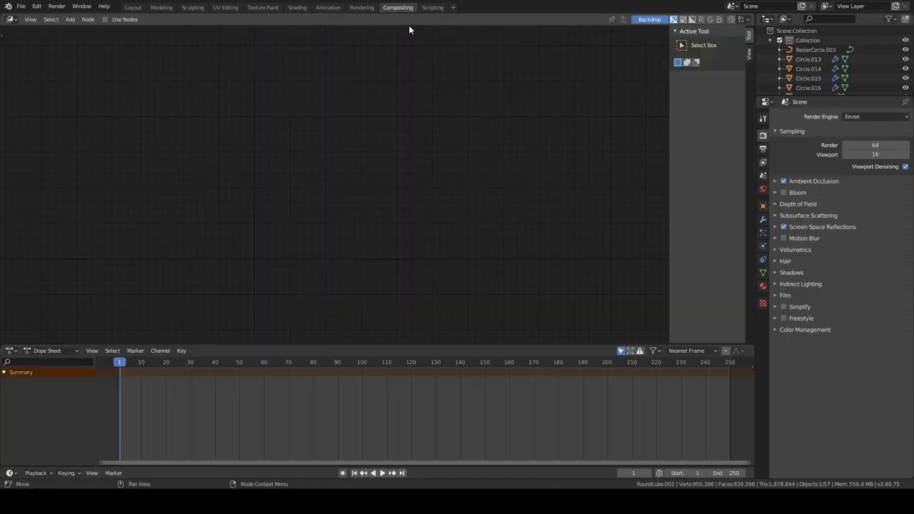
click(297, 7)
Pick a warmer paint colour at strength 0.540 and repaint the nose and lips.
click(408, 19)
middle_drag(392, 240, 462, 176)
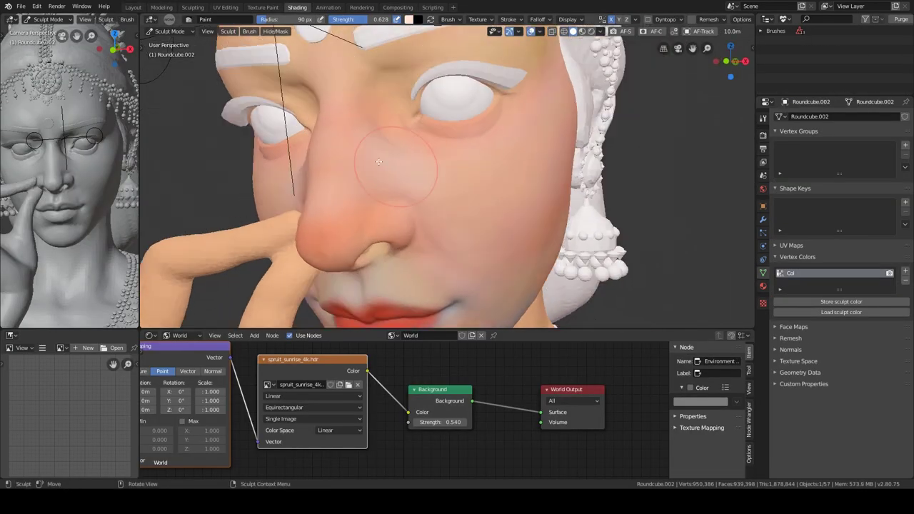
key(shift+f)
click(529, 178)
mouse_move(528, 178)
middle_down()
mouse_move(532, 130)
mouse_move(518, 179)
mouse_move(478, 249)
mouse_move(475, 140)
mouse_move(457, 143)
mouse_move(443, 189)
middle_up()
key(KP_Divide)
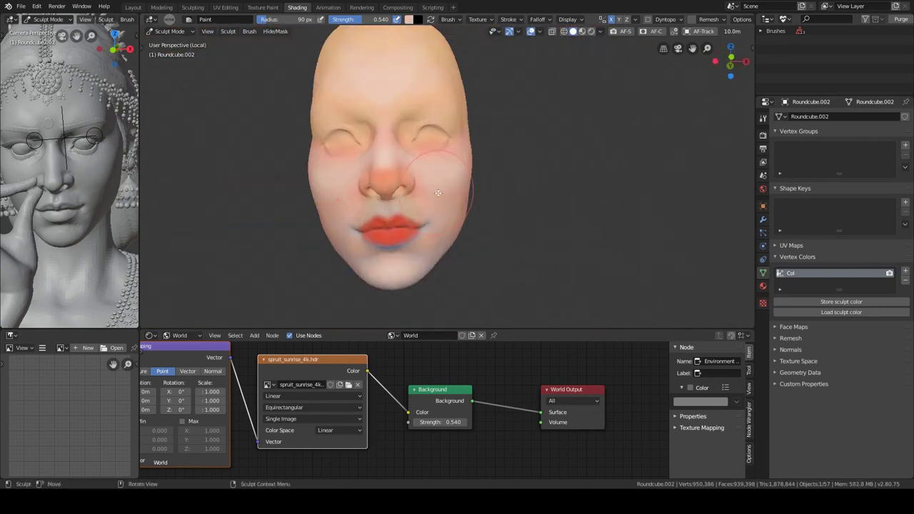
Pick a dark paint colour and paint a darker, longer liner over the eye.
scroll(438, 192, up, 2)
click(409, 19)
scroll(418, 205, up, 3)
scroll(418, 205, up, 3)
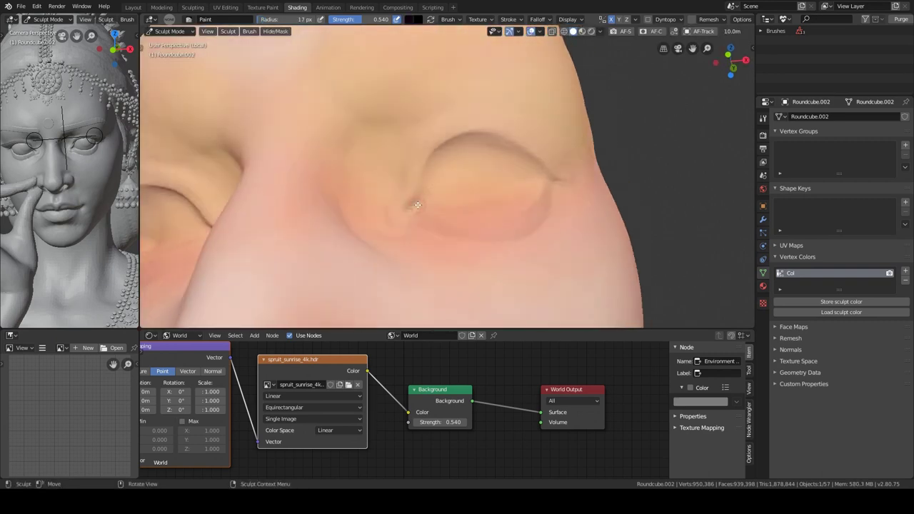
drag(460, 134, 513, 137)
mouse_move(512, 137)
middle_down()
mouse_move(539, 158)
mouse_move(500, 136)
middle_up()
drag(471, 132, 575, 154)
middle_drag(576, 154, 449, 135)
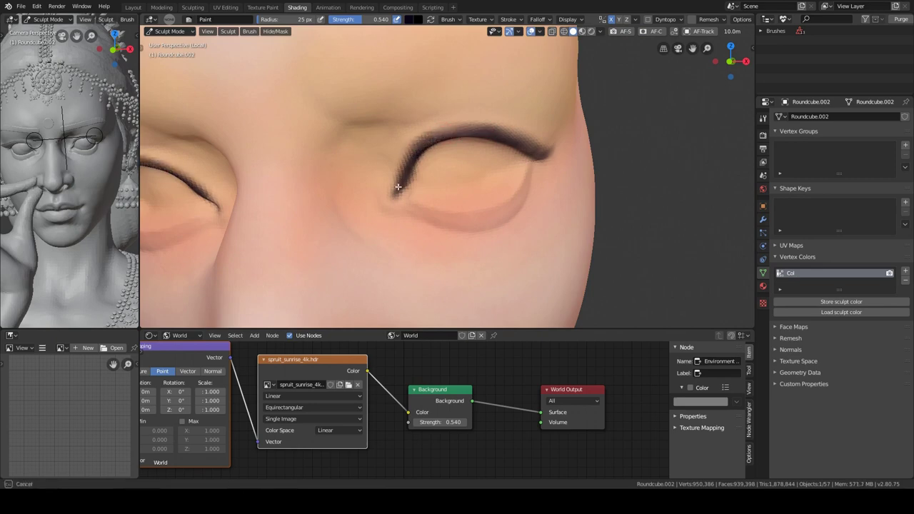
Paint a dark line under the eye, extending it across the full lower lid.
middle_drag(398, 187, 421, 196)
drag(398, 197, 440, 206)
middle_drag(440, 206, 457, 204)
drag(457, 205, 528, 187)
mouse_move(529, 187)
middle_down()
mouse_move(500, 179)
mouse_move(497, 198)
middle_up()
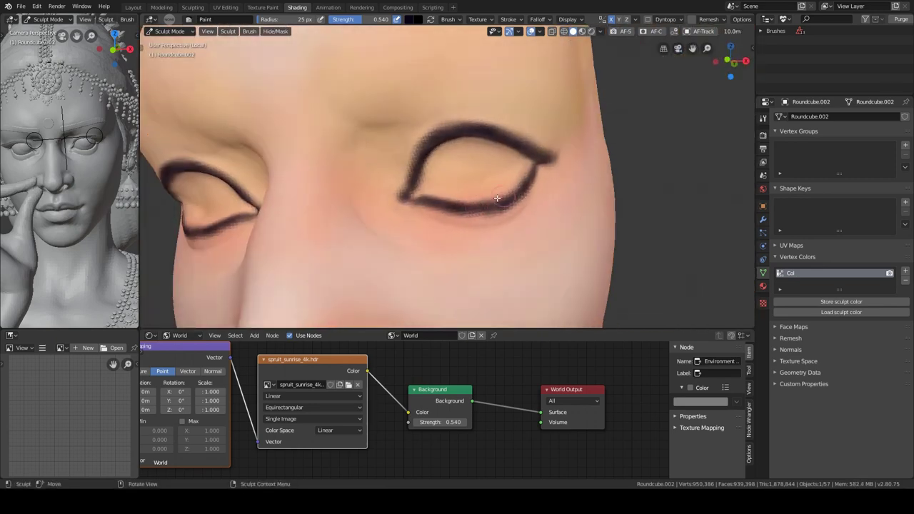
Set the camera viewport shading so the painted colours are visible.
scroll(122, 20, down, 5)
click(104, 19)
click(94, 87)
click(86, 167)
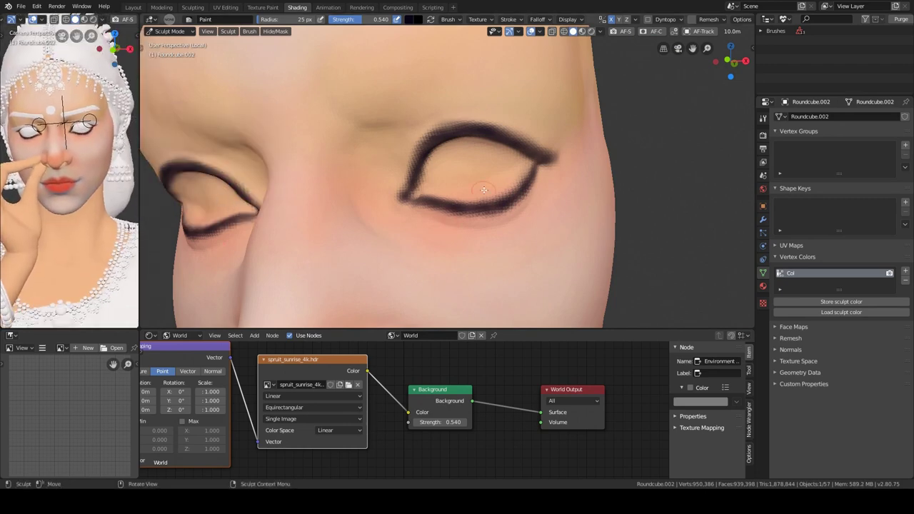
Pick a red colour and paint the lips, with a dark red crease.
scroll(485, 190, down, 3)
scroll(457, 200, up, 3)
click(412, 20)
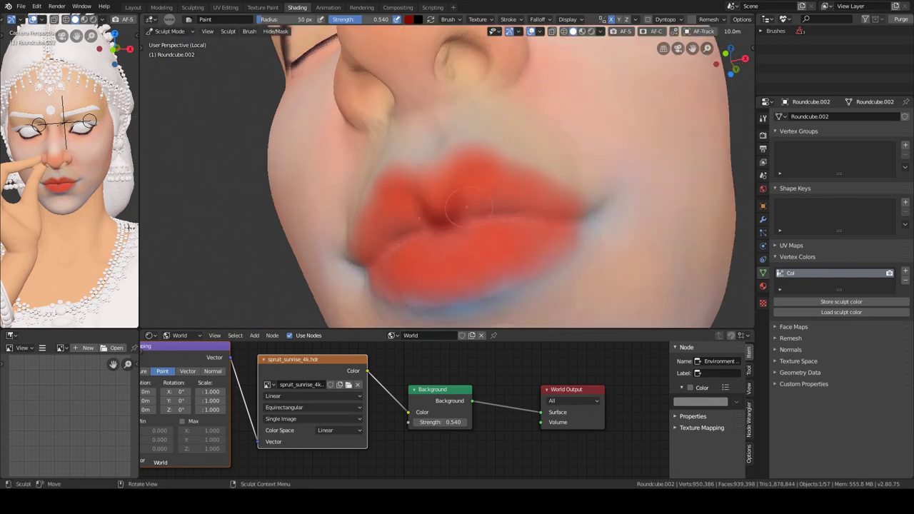
drag(432, 207, 520, 207)
mouse_move(519, 207)
middle_down()
mouse_move(519, 236)
mouse_move(520, 207)
mouse_move(561, 188)
middle_up()
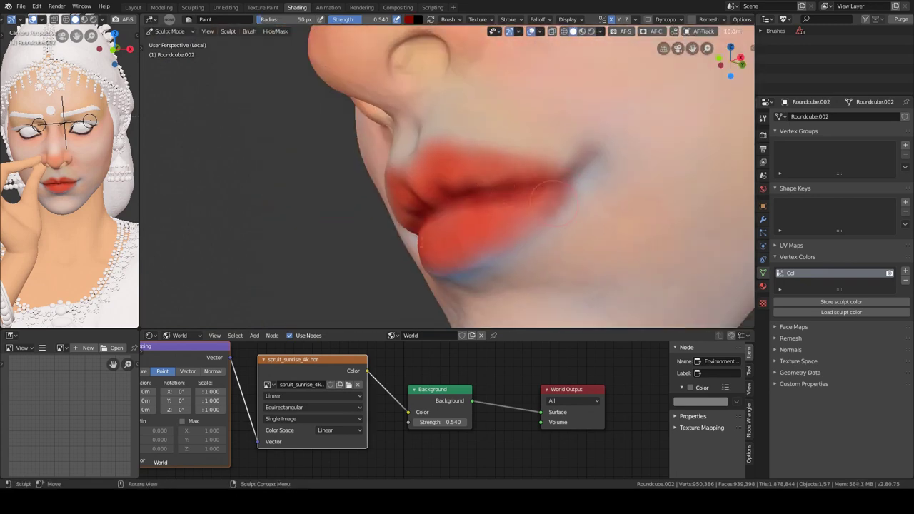
scroll(510, 147, down, 3)
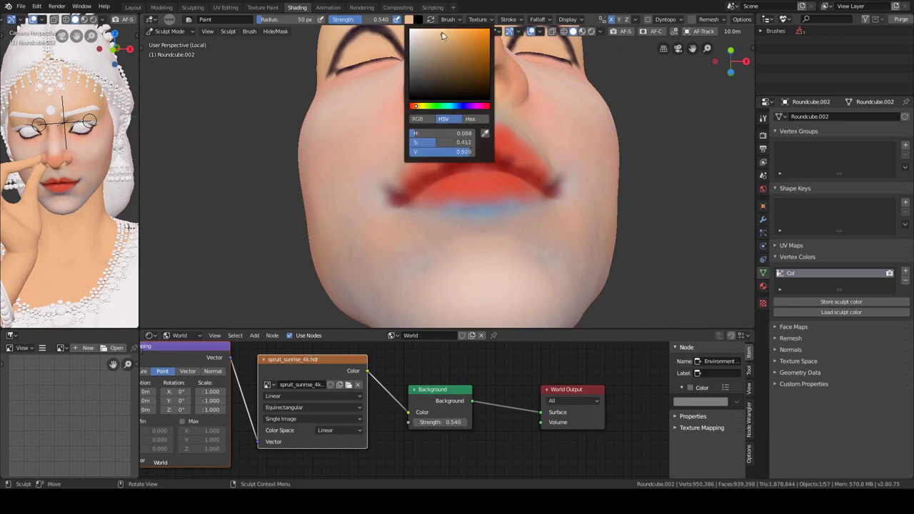
From a high front view of the face, pick a light blue colour and shrink the brush.
middle_drag(483, 247, 404, 26)
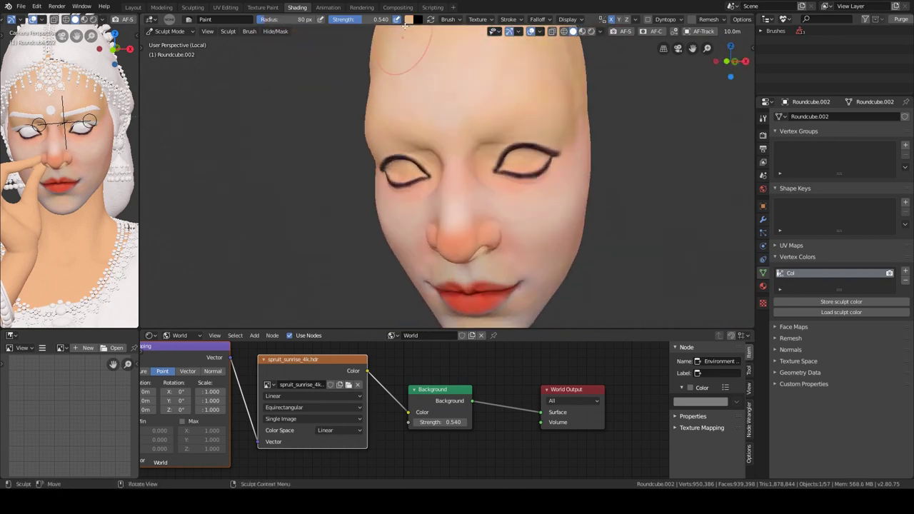
mouse_move(448, 43)
middle_down()
mouse_move(464, 208)
mouse_move(457, 186)
mouse_move(493, 156)
mouse_move(550, 157)
middle_up()
click(409, 20)
click(458, 106)
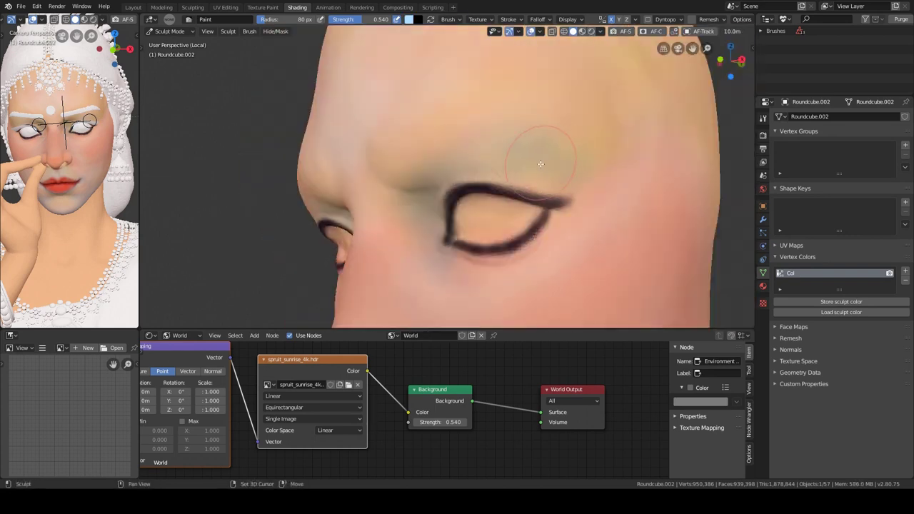
mouse_move(524, 97)
middle_down()
mouse_move(451, 179)
mouse_move(448, 66)
middle_up()
scroll(471, 188, up, 3)
key(f)
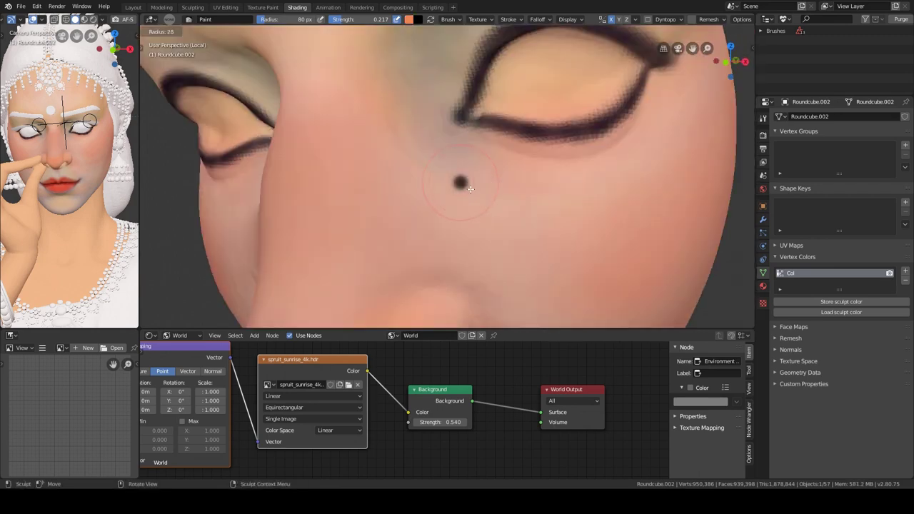
Paint orange shadow under and along the eyelid.
drag(496, 146, 613, 154)
scroll(521, 147, up, 3)
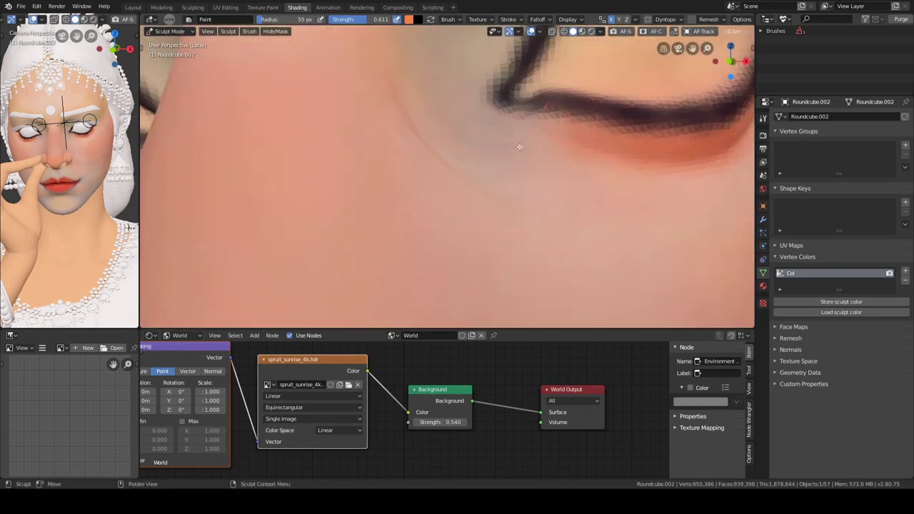
scroll(520, 147, down, 3)
mouse_move(518, 153)
mouse_down()
mouse_move(660, 119)
mouse_move(701, 125)
mouse_up()
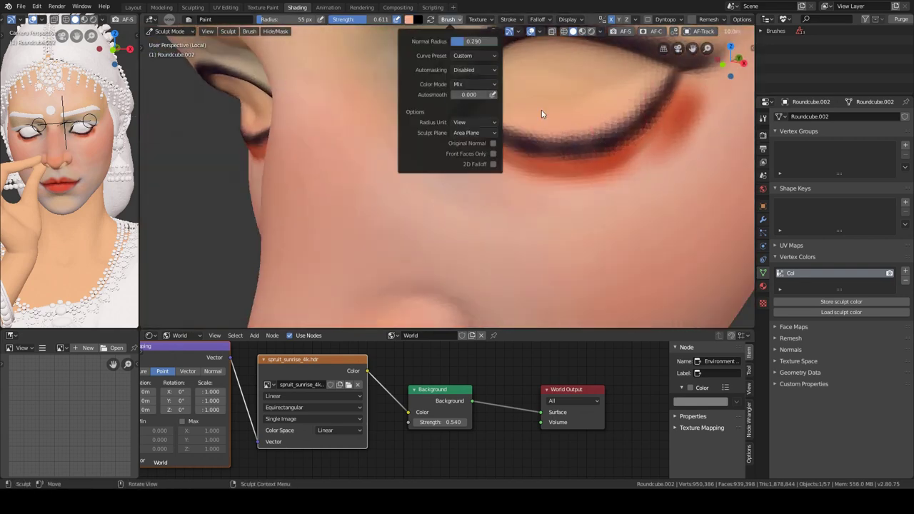
scroll(650, 178, down, 5)
Check the nose and lips from the front, then leave the face close-up for Object Mode.
middle_drag(587, 133, 500, 107)
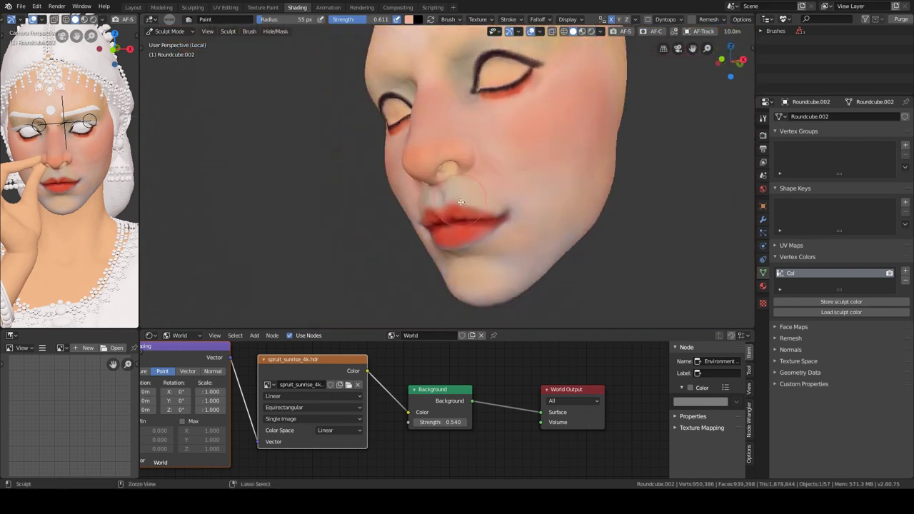
click(409, 19)
mouse_move(457, 186)
middle_down()
mouse_move(428, 200)
mouse_move(451, 209)
mouse_move(400, 185)
mouse_move(102, 151)
middle_up()
scroll(400, 186, down, 3)
key(ctrl+Tab)
Switch to the Color Filter sculpt tool and open its filter type list.
click(490, 225)
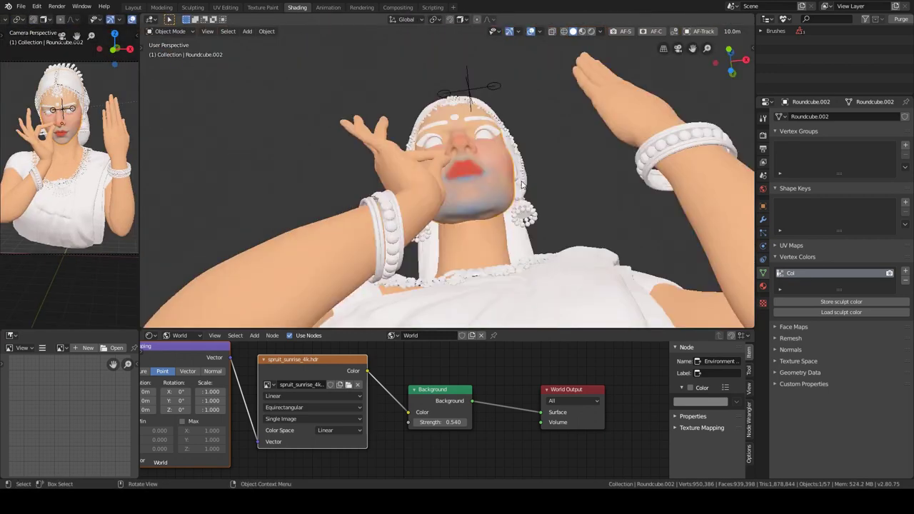
middle_drag(490, 224, 403, 128)
key(shift+space)
click(314, 285)
click(259, 20)
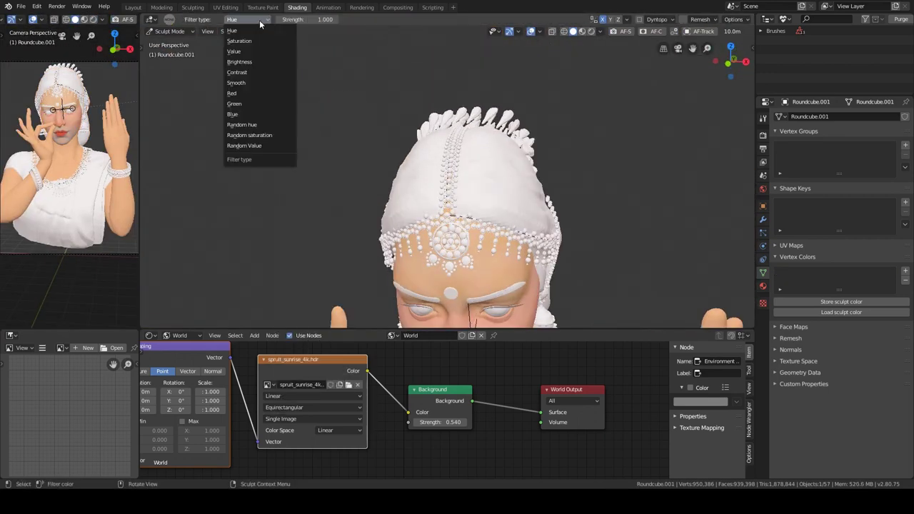
Orbit around the face, upper body and braid to check the colours, then return to Object Mode.
middle_drag(351, 158, 268, 24)
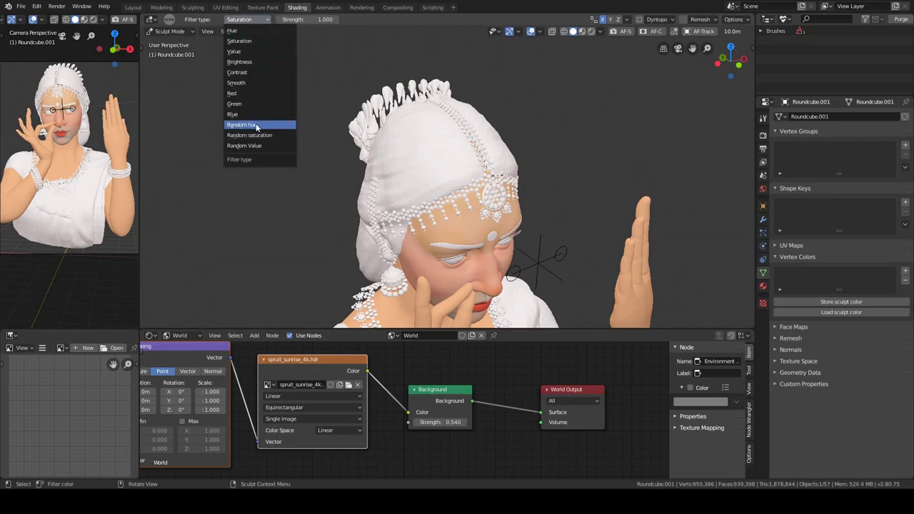
middle_drag(420, 172, 421, 172)
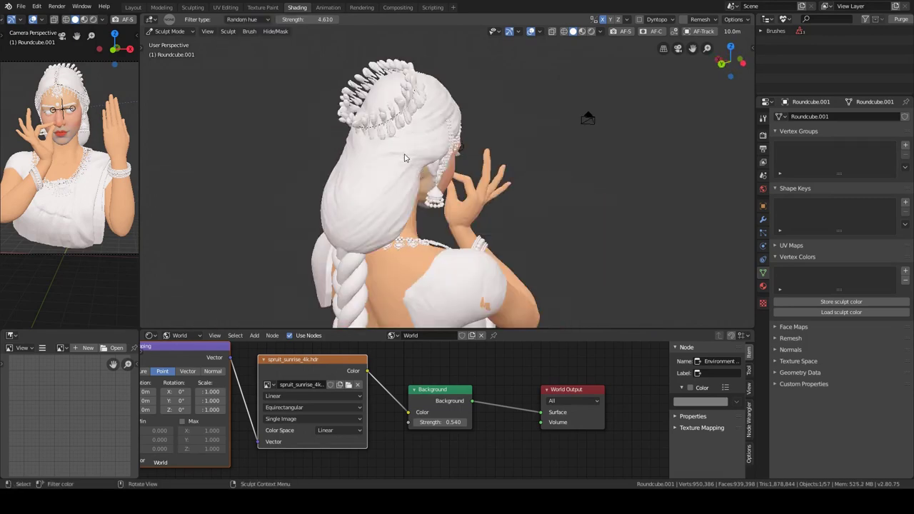
middle_drag(348, 193, 430, 148)
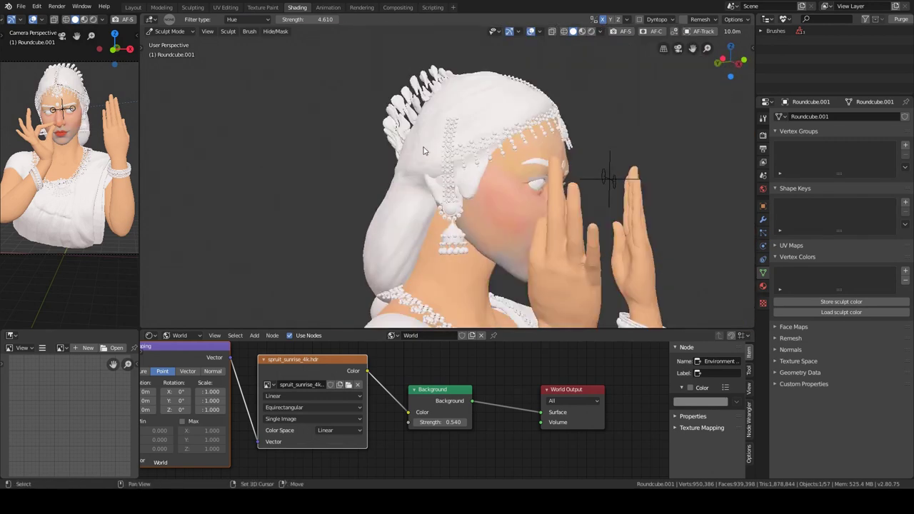
middle_drag(472, 180, 428, 171)
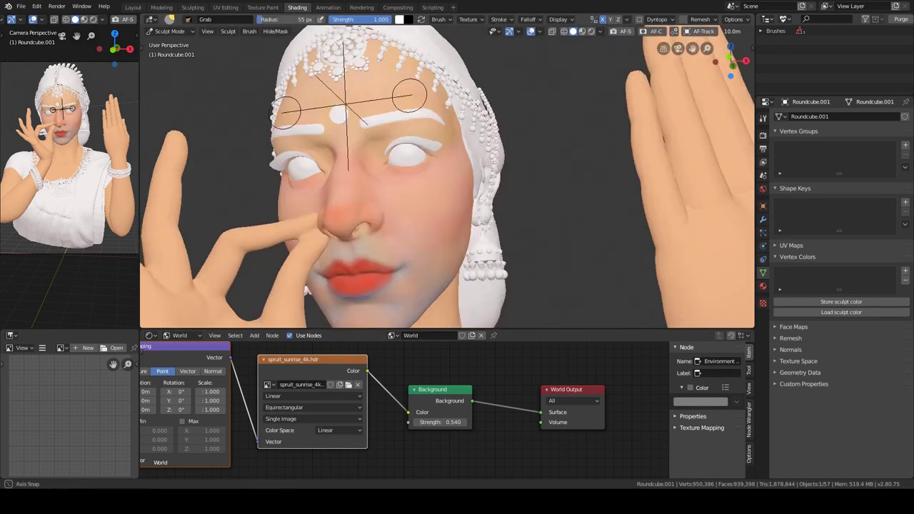
scroll(429, 172, down, 2)
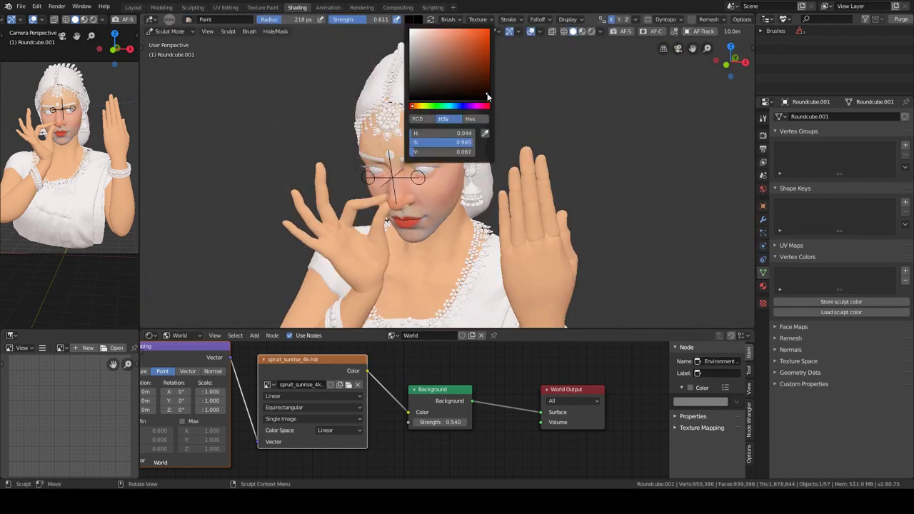
middle_drag(488, 97, 909, 267)
mouse_move(451, 169)
middle_down()
mouse_move(427, 182)
mouse_move(543, 236)
middle_up()
click(816, 300)
Select the eyebrow object and enter Sculpt Mode to shade beneath the brows.
click(411, 202)
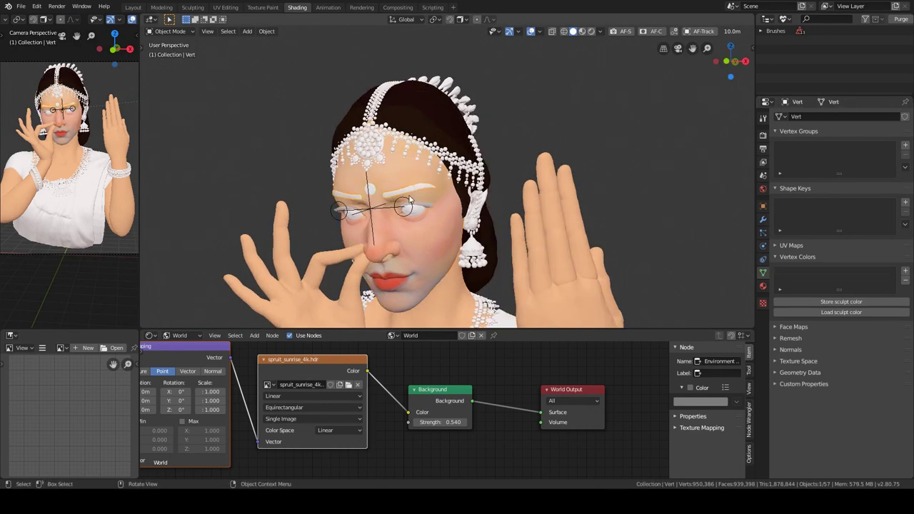
scroll(365, 190, up, 2)
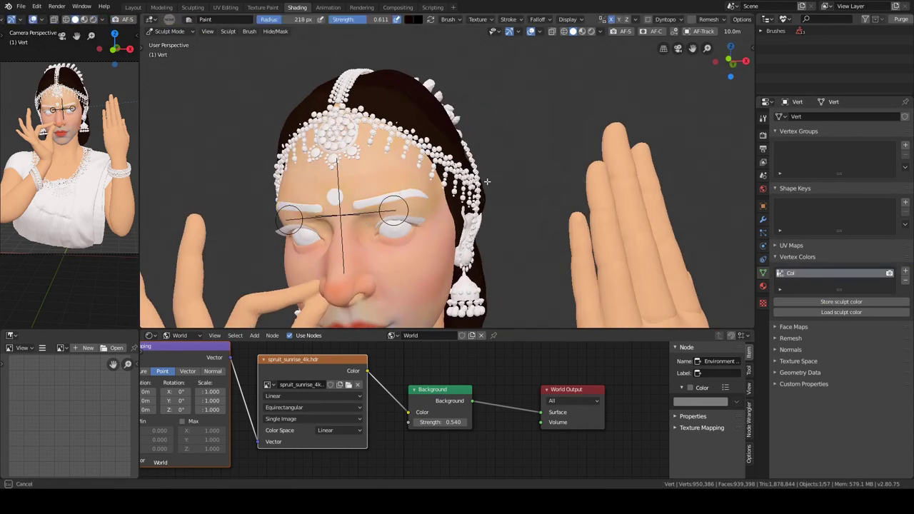
middle_drag(365, 189, 450, 178)
key(ctrl+Tab)
click(450, 178)
mouse_move(435, 285)
middle_down()
mouse_move(452, 188)
mouse_move(705, 292)
middle_up()
key(Escape)
Toggle Sculpt Mode painting on the selected object and return to Object Mode.
key(ctrl+Tab)
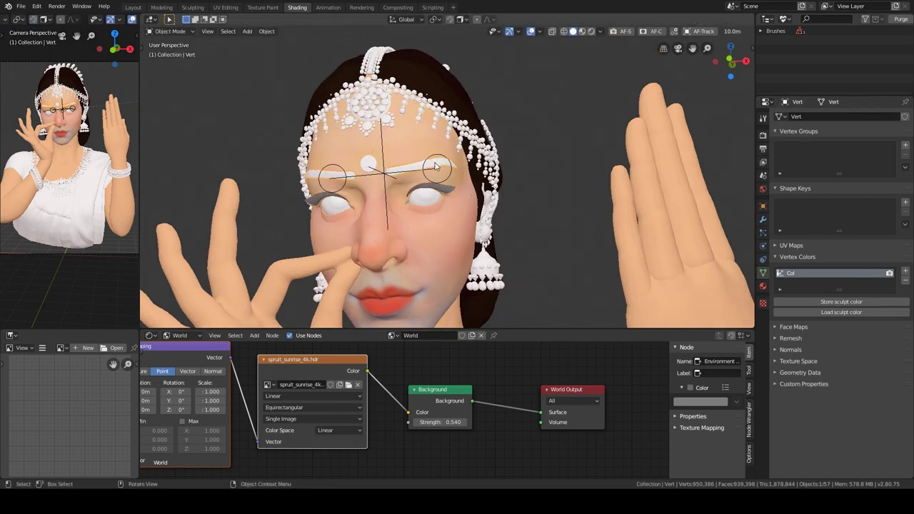
key(ctrl+Tab)
mouse_move(437, 166)
middle_down()
mouse_move(446, 154)
mouse_move(526, 143)
mouse_move(472, 186)
mouse_move(457, 172)
mouse_move(500, 157)
middle_up()
key(ctrl+Tab)
key(ctrl+Tab)
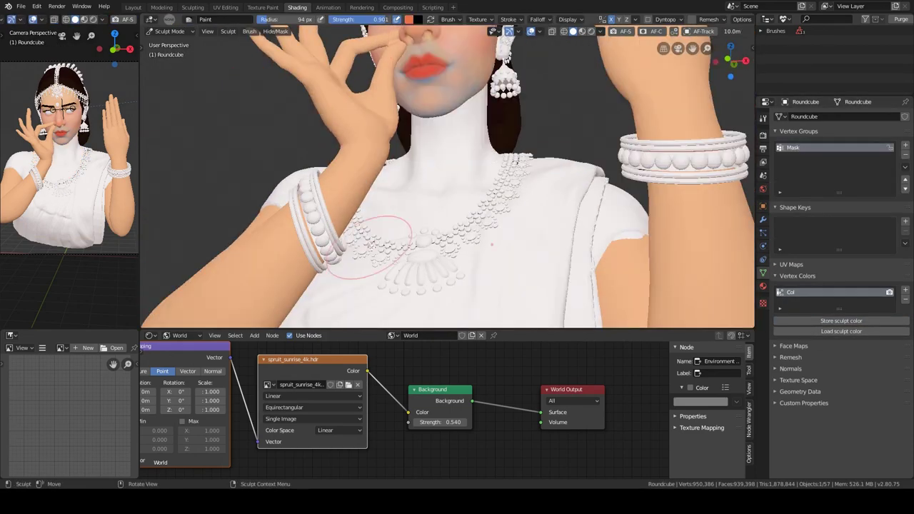
Dab a red flush spot on the neck.
scroll(371, 245, up, 3)
scroll(400, 215, down, 3)
scroll(400, 214, down, 2)
scroll(435, 183, up, 6)
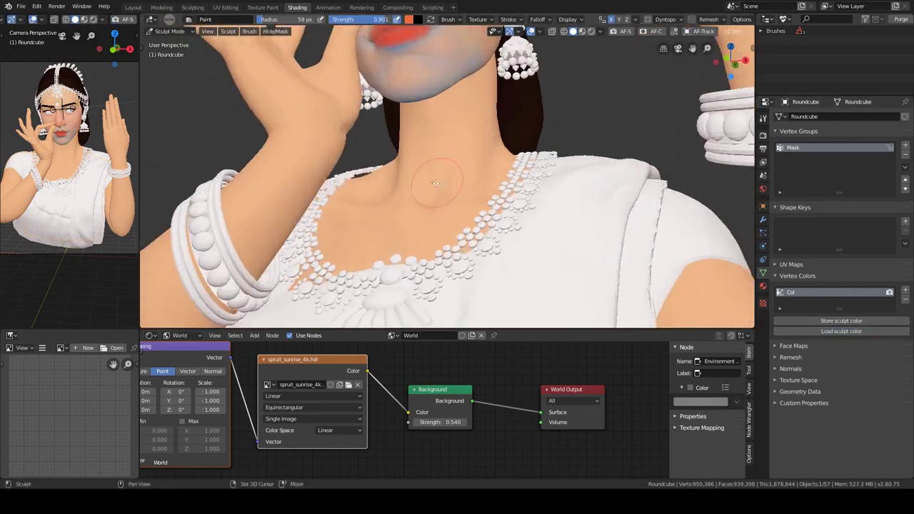
scroll(436, 183, down, 1)
click(437, 175)
scroll(450, 186, down, 2)
scroll(464, 190, down, 2)
scroll(479, 193, down, 2)
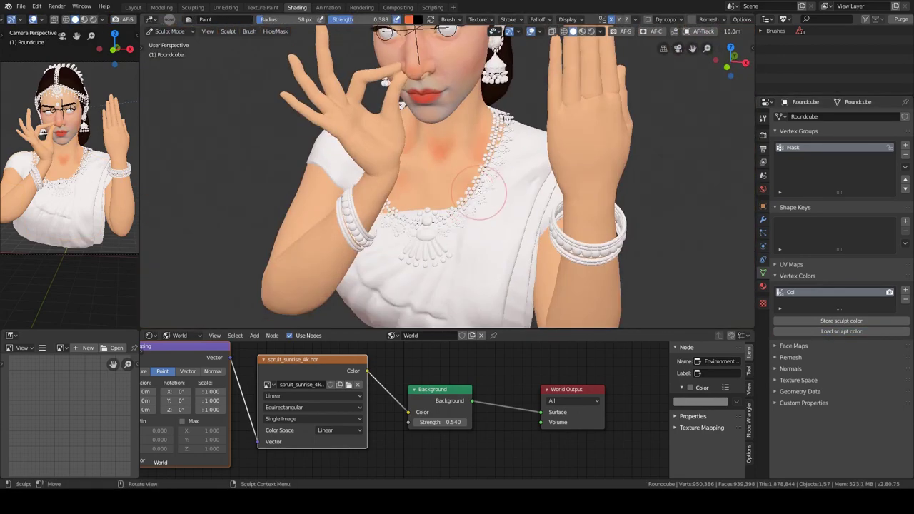
Pick a darker red and paint around the neck, shoulder and chest.
middle_drag(478, 193, 429, 86)
click(408, 20)
click(453, 147)
mouse_move(458, 142)
middle_down()
mouse_move(443, 130)
mouse_move(440, 59)
middle_up()
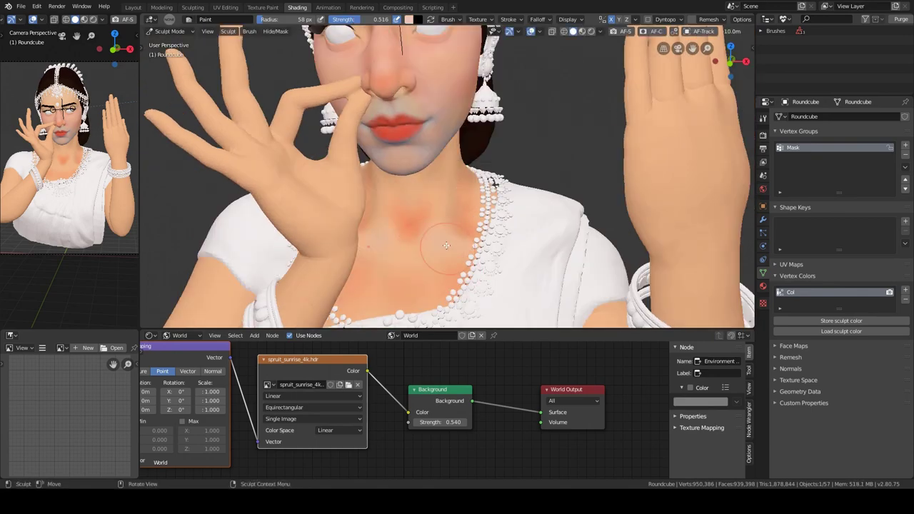
mouse_move(446, 245)
middle_down()
mouse_move(490, 157)
mouse_move(402, 136)
middle_up()
scroll(490, 157, down, 5)
scroll(490, 157, up, 6)
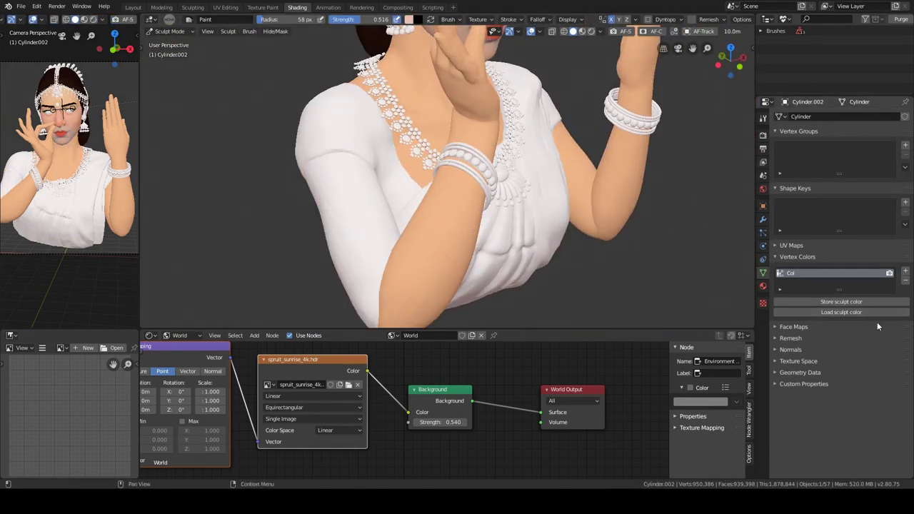
middle_drag(457, 214, 382, 195)
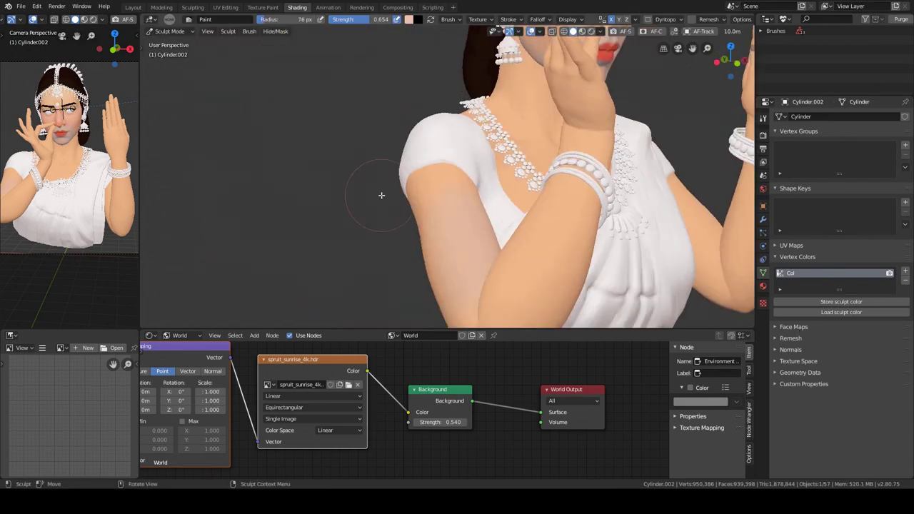
mouse_move(432, 71)
middle_down()
mouse_move(477, 47)
mouse_move(551, 214)
mouse_move(630, 247)
middle_up()
Store the painted sculpt colours and switch the body view to Rendered shading.
click(842, 302)
click(630, 248)
key(z)
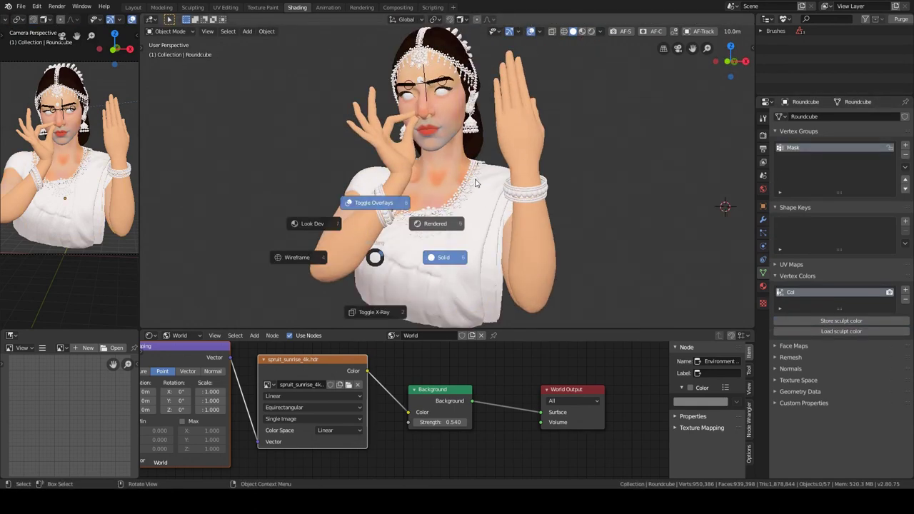
click(476, 183)
scroll(381, 410, up, 2)
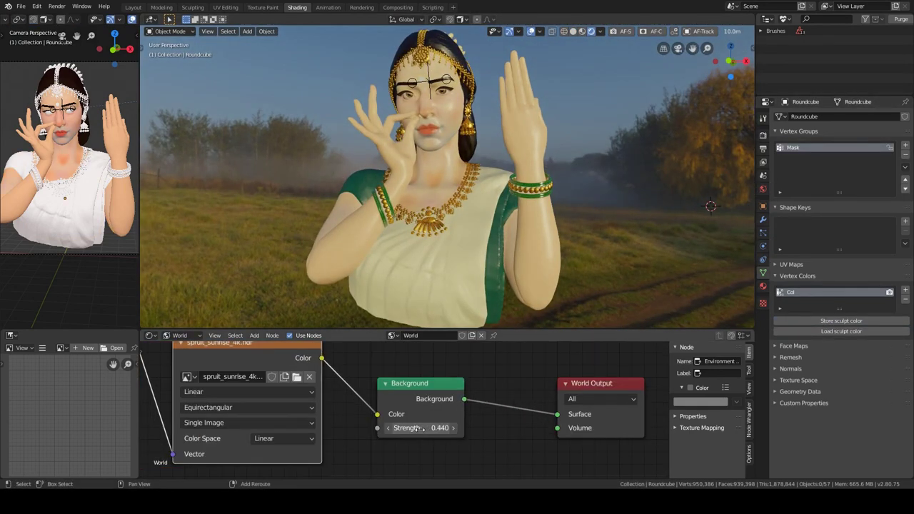
Insert a Hue Saturation Value node before the world Background and set hue to 0.100.
key(shift+a)
click(378, 389)
click(348, 401)
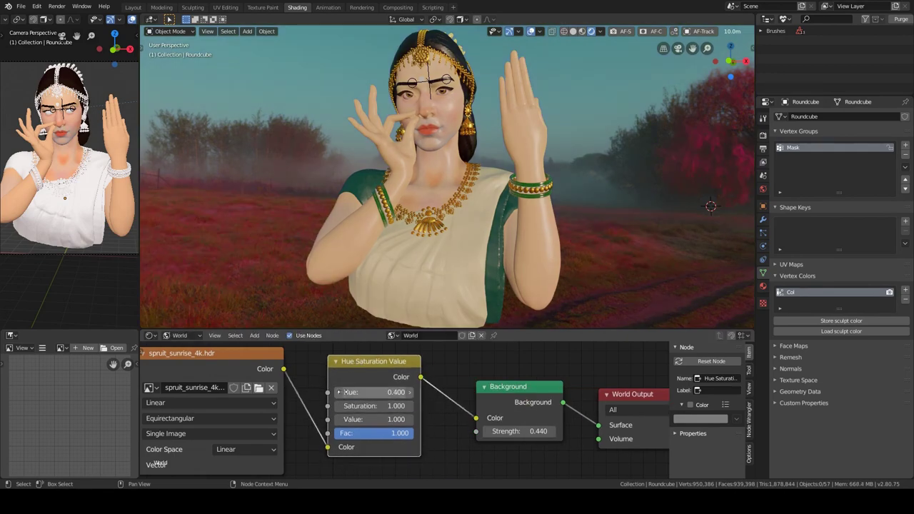
drag(411, 394, 339, 394)
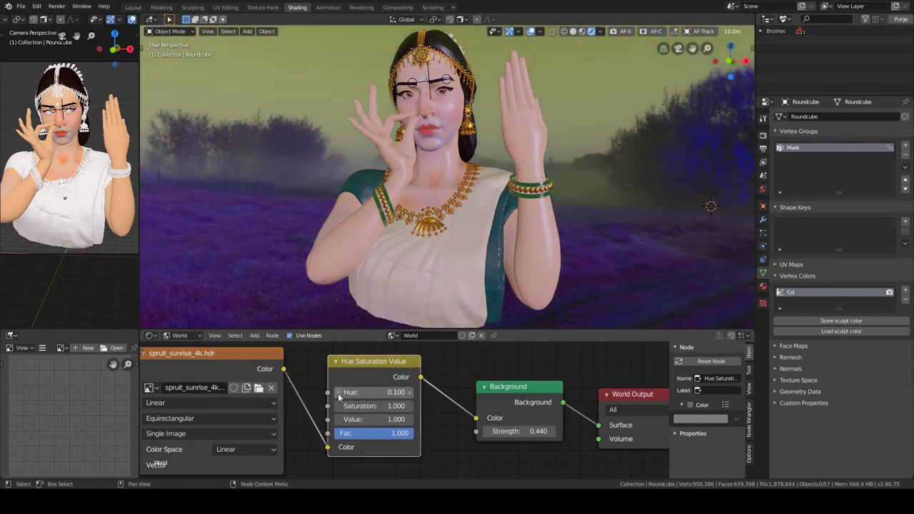
Load the chalk quarry sunset environment image, then browse for an interior one.
click(370, 402)
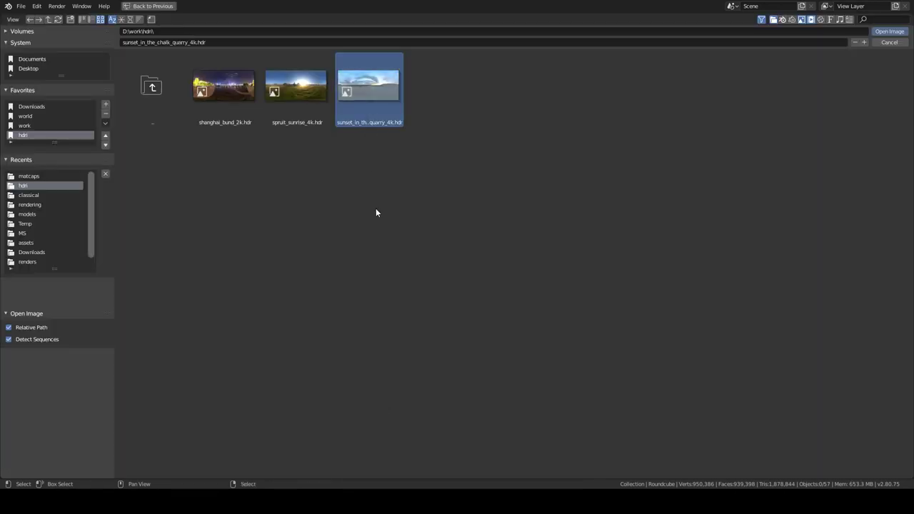
key(Return)
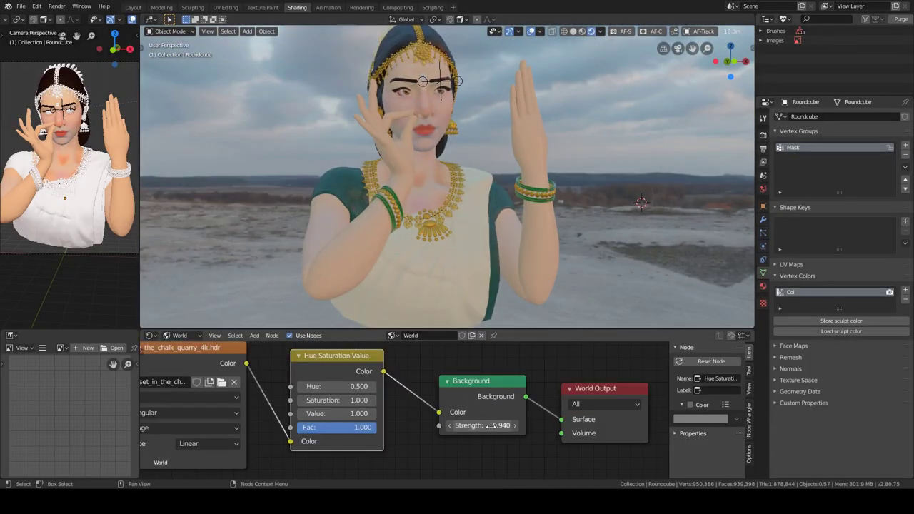
click(222, 382)
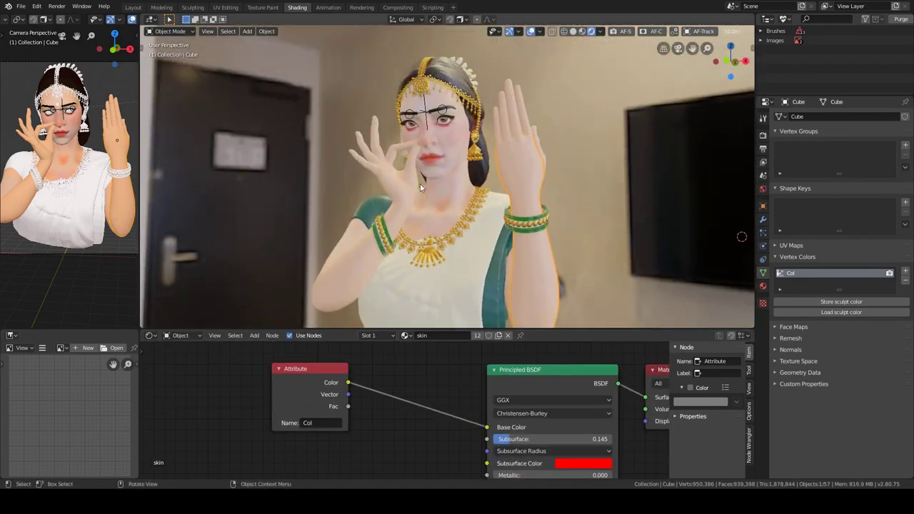
Lighten the skin's subsurface colour to light red and raise its specular to 0.623.
scroll(477, 164, up, 4)
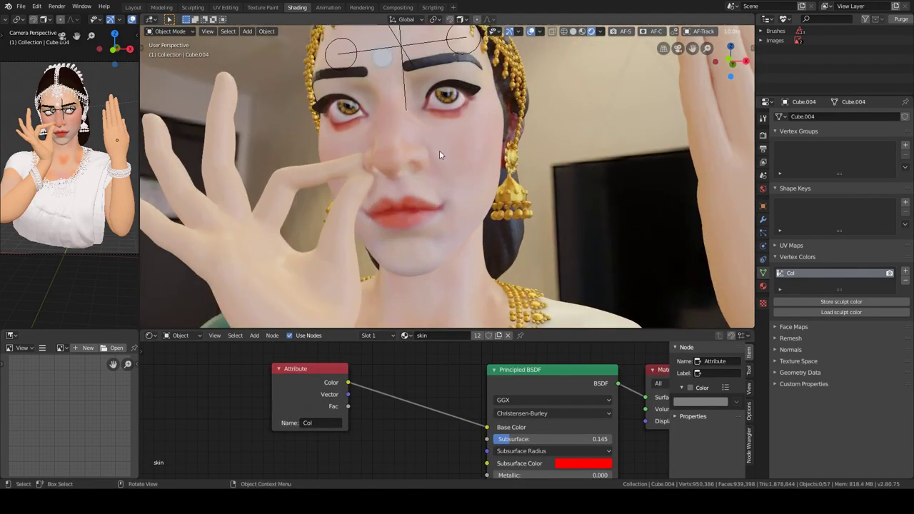
mouse_move(439, 150)
middle_down()
mouse_move(519, 172)
mouse_move(446, 123)
middle_up()
scroll(446, 123, down, 3)
scroll(500, 415, up, 2)
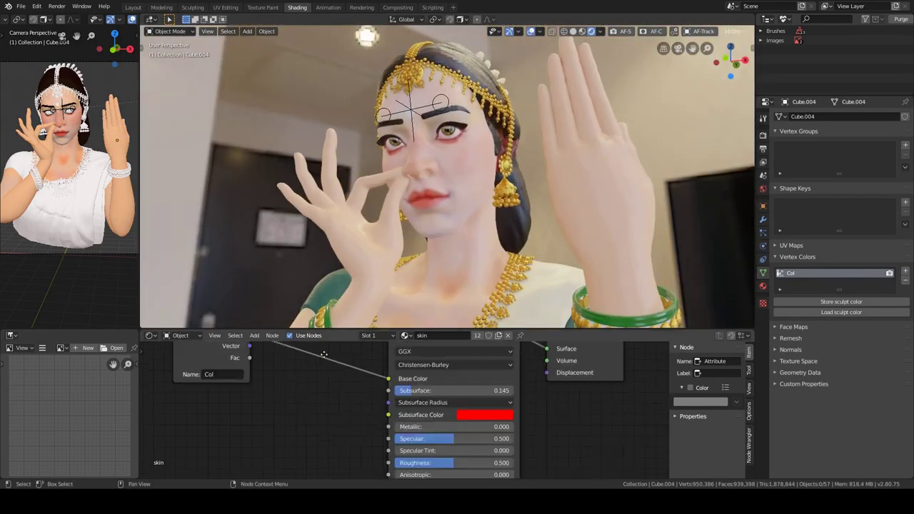
click(486, 415)
drag(500, 272, 492, 285)
mouse_move(428, 457)
middle_down()
mouse_move(428, 357)
mouse_move(400, 472)
middle_up()
scroll(400, 428, up, 2)
drag(379, 420, 340, 420)
scroll(393, 457, down, 2)
scroll(428, 165, up, 3)
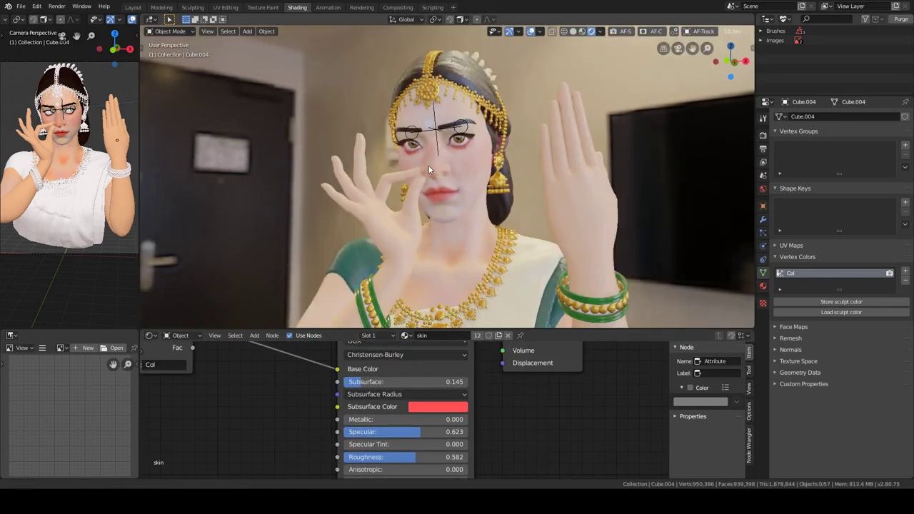
Give the bindi a new material named 'red' with roughness 0.527 and anisotropy 0.764.
click(432, 156)
click(465, 335)
double_click(443, 335)
text(red)
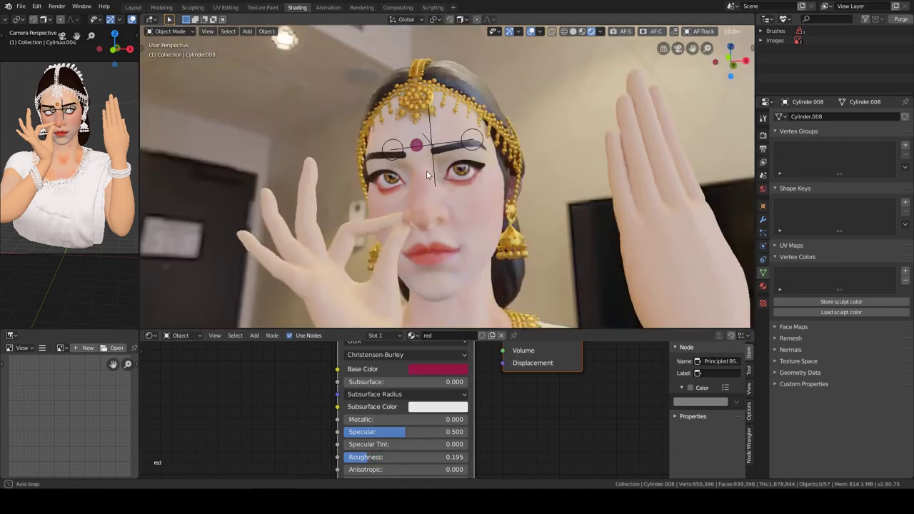
middle_drag(400, 457, 400, 393)
mouse_move(371, 405)
mouse_down()
mouse_move(429, 405)
mouse_move(464, 417)
mouse_up()
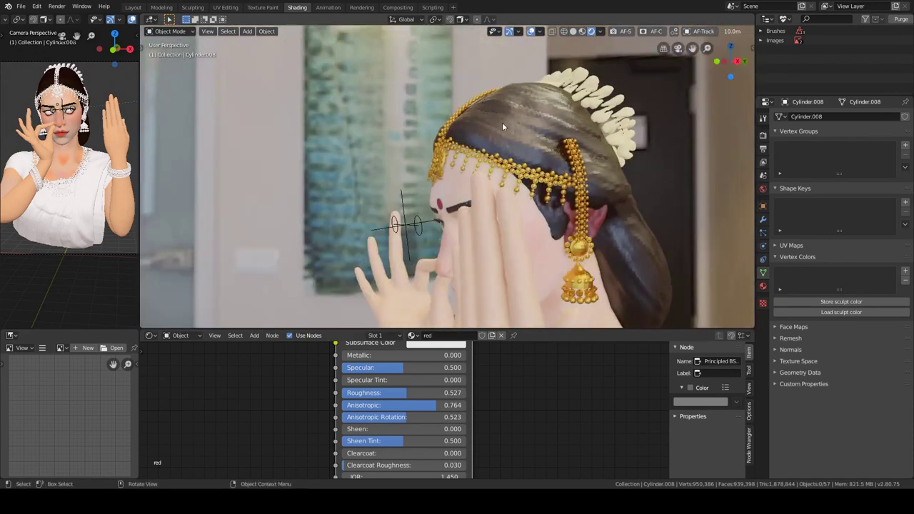
Return to a frontal view of the face and select the head's skin mesh.
middle_drag(503, 122, 446, 169)
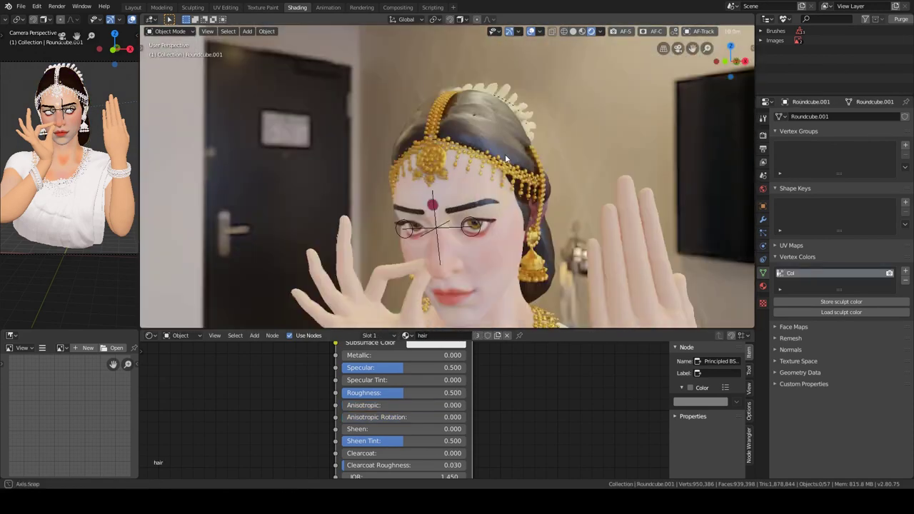
click(446, 170)
scroll(387, 205, down, 2)
Switch to solid shading, select the raised hand and load its stored sculpt colours.
key(z)
click(514, 209)
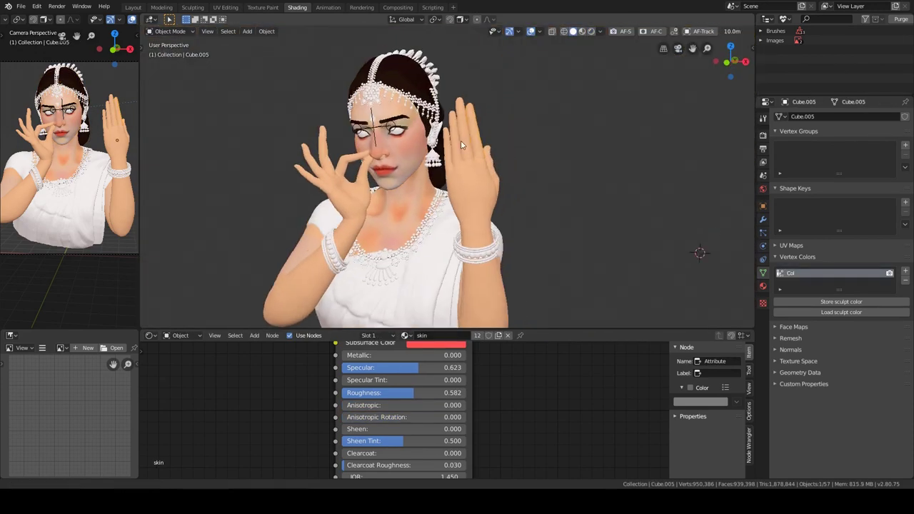
middle_drag(515, 210, 410, 184)
click(410, 183)
key(ctrl+Tab)
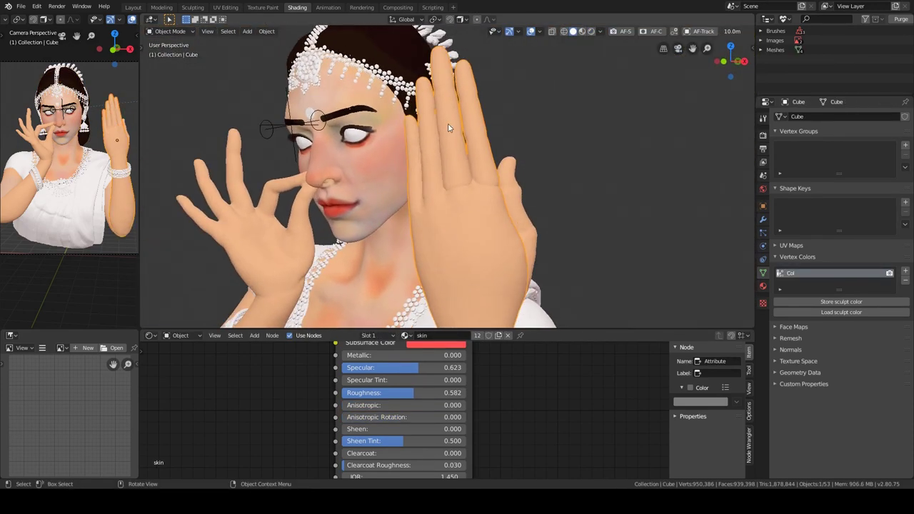
click(830, 316)
Isolate the raised hand in Local View to inspect it, then return to the full character.
middle_drag(473, 198, 491, 205)
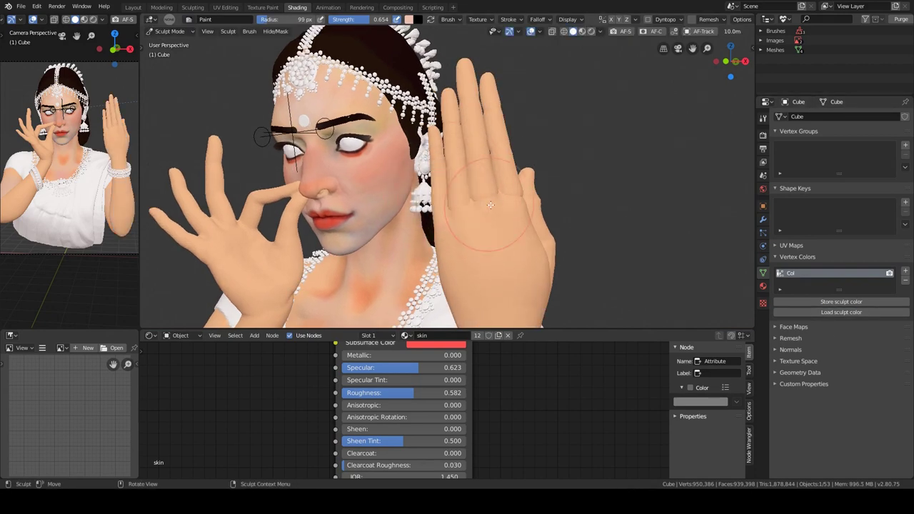
mouse_move(482, 62)
middle_down()
mouse_move(465, 131)
mouse_move(688, 125)
middle_up()
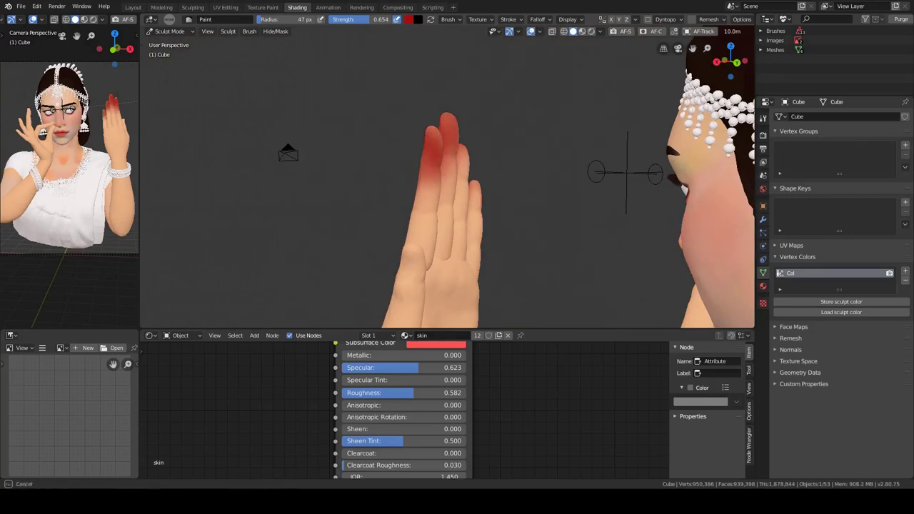
mouse_move(456, 123)
middle_down()
mouse_move(543, 201)
mouse_move(564, 153)
middle_up()
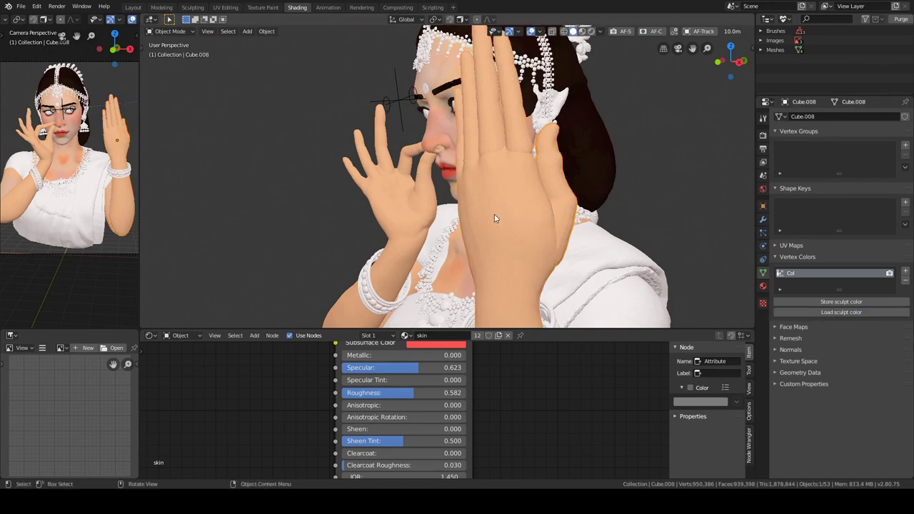
key(ctrl+Tab)
key(KP_Divide)
scroll(505, 209, up, 5)
scroll(505, 210, down, 8)
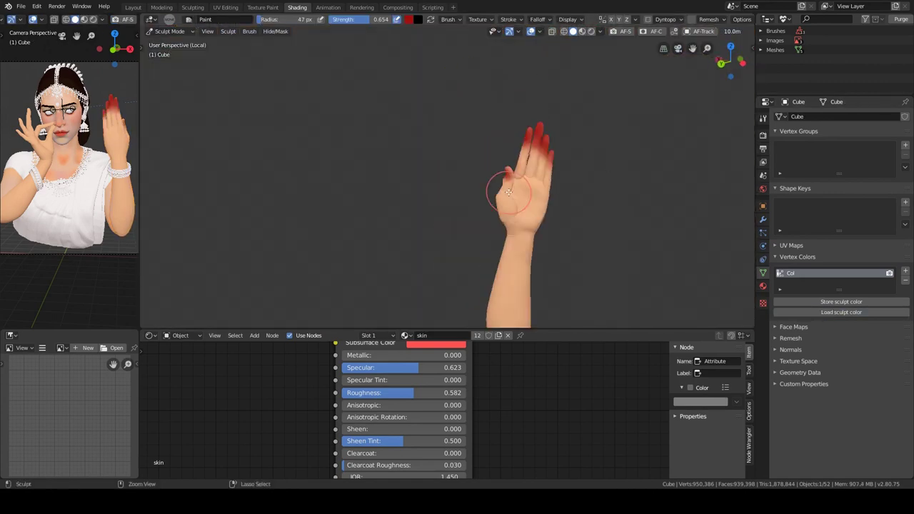
scroll(524, 190, up, 4)
middle_drag(524, 191, 479, 229)
key(KP_Divide)
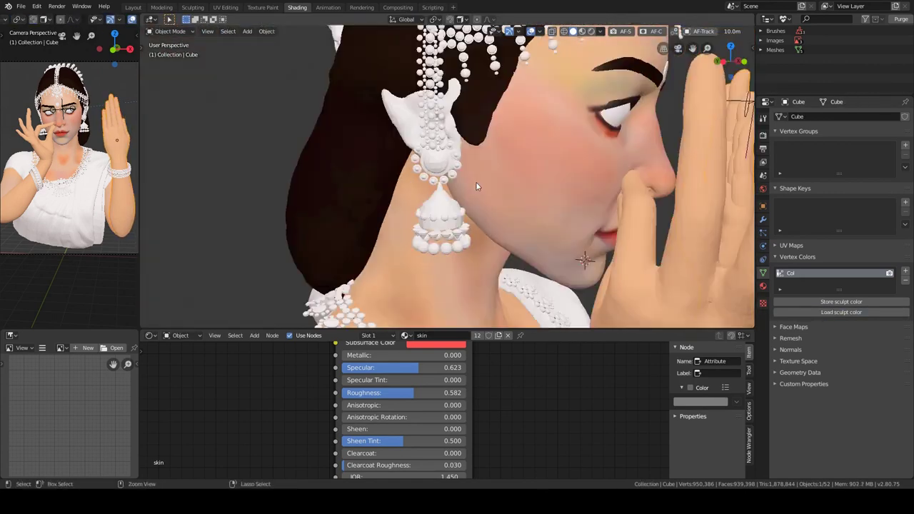
Paint the raised hand's fingertips red in Sculpt Mode.
key(ctrl+Tab)
click(471, 277)
scroll(541, 225, up, 3)
middle_drag(455, 122, 445, 210)
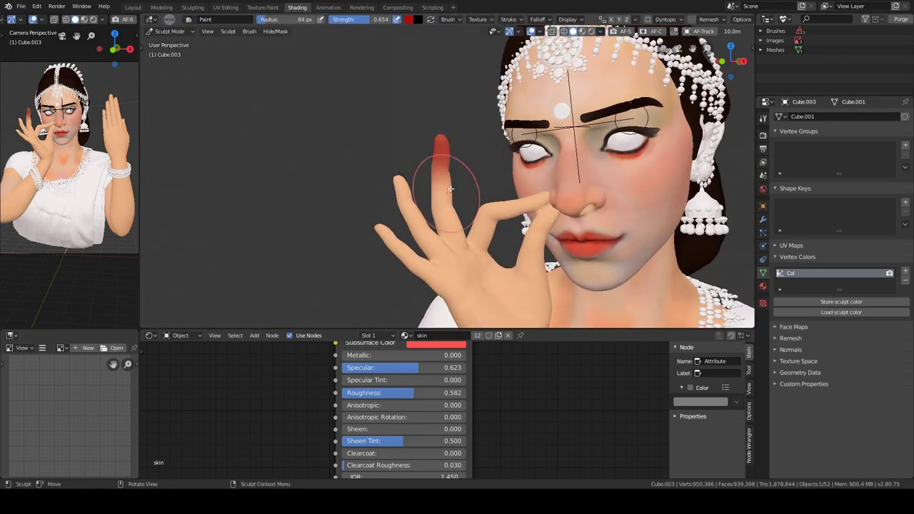
mouse_move(445, 210)
mouse_down()
mouse_move(367, 188)
mouse_move(347, 214)
mouse_move(336, 271)
mouse_up()
mouse_move(336, 271)
middle_down()
mouse_move(539, 194)
mouse_move(516, 157)
mouse_move(544, 193)
mouse_move(622, 235)
middle_up()
key(ctrl+Tab)
click(468, 198)
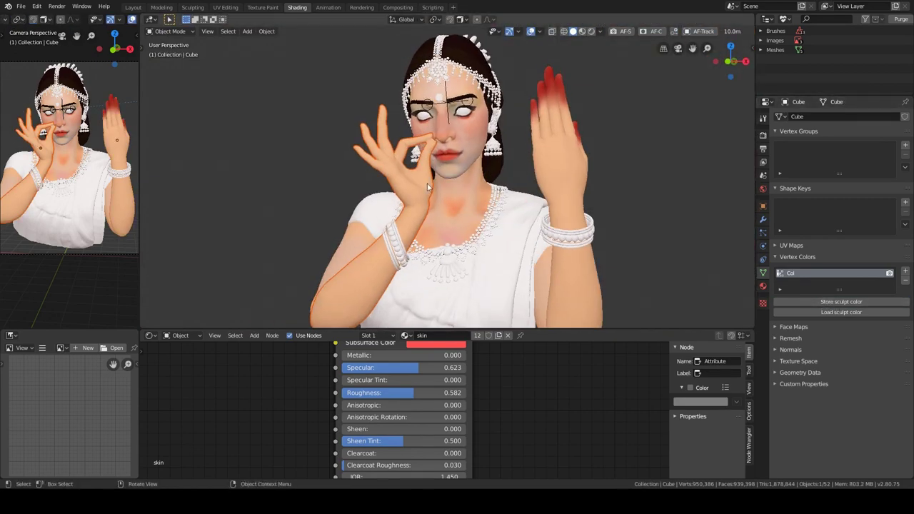
Select the other hand, then the body mesh, entering Sculpt Mode on the body.
scroll(428, 188, up, 4)
click(408, 146)
scroll(413, 216, up, 2)
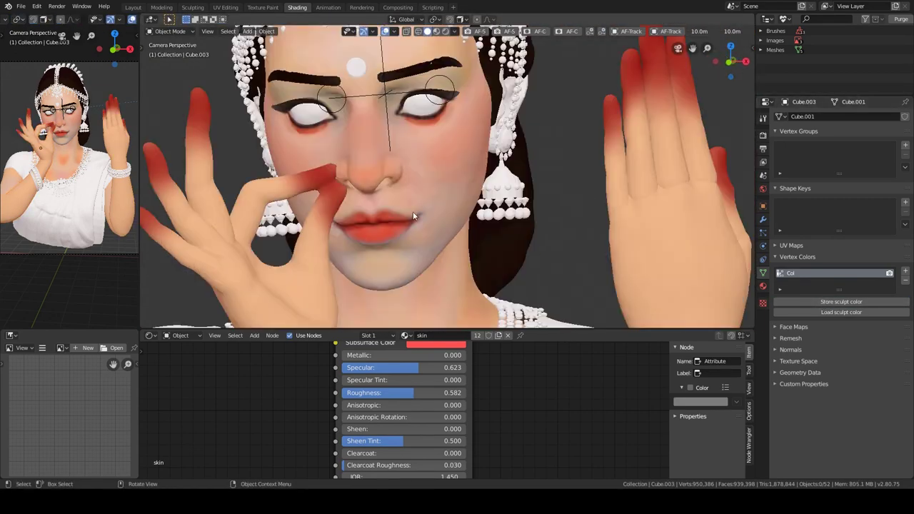
scroll(413, 216, down, 3)
click(458, 194)
key(ctrl+Tab)
scroll(457, 193, up, 2)
shift+middle_drag(471, 136, 503, 165)
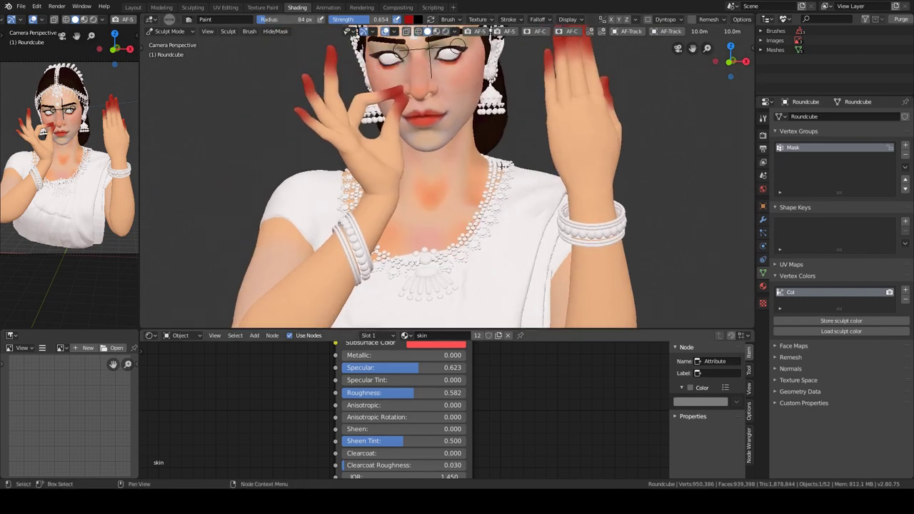
scroll(502, 165, down, 5)
scroll(411, 219, up, 6)
key(alt+q)
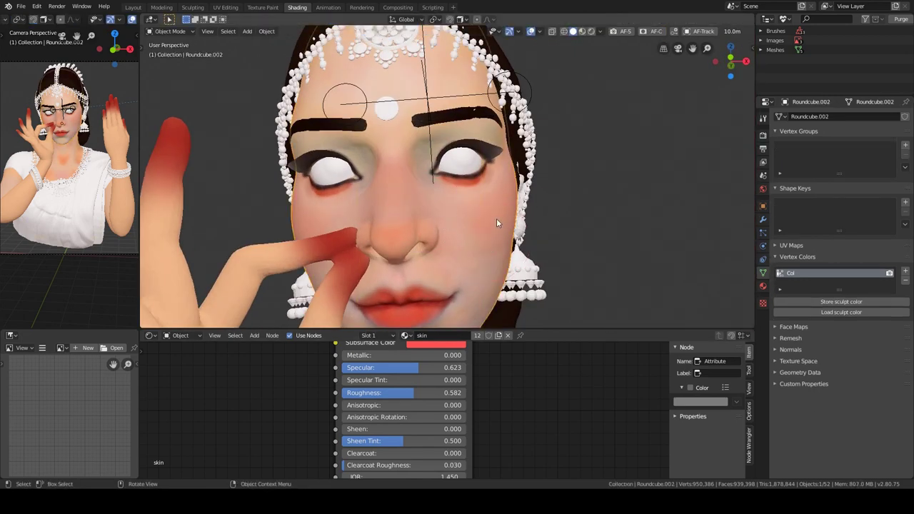
Brush pale peach onto the face with a 94 px brush at 0.568 strength.
shift+middle_drag(413, 219, 444, 229)
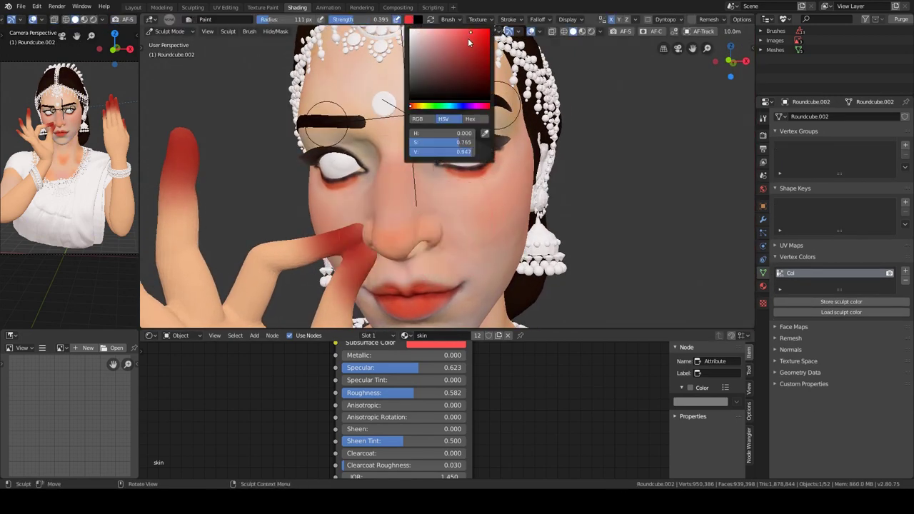
middle_drag(468, 41, 455, 225)
key(f)
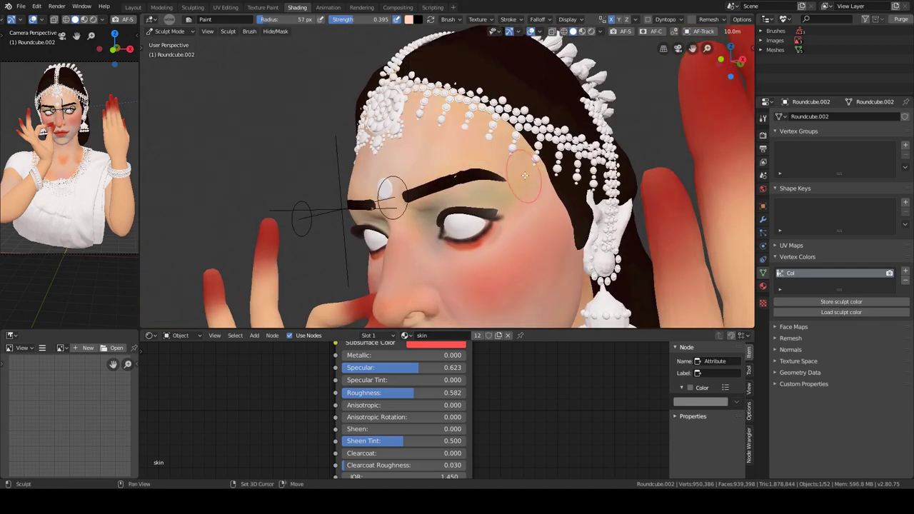
middle_drag(525, 175, 511, 196)
middle_drag(411, 122, 492, 149)
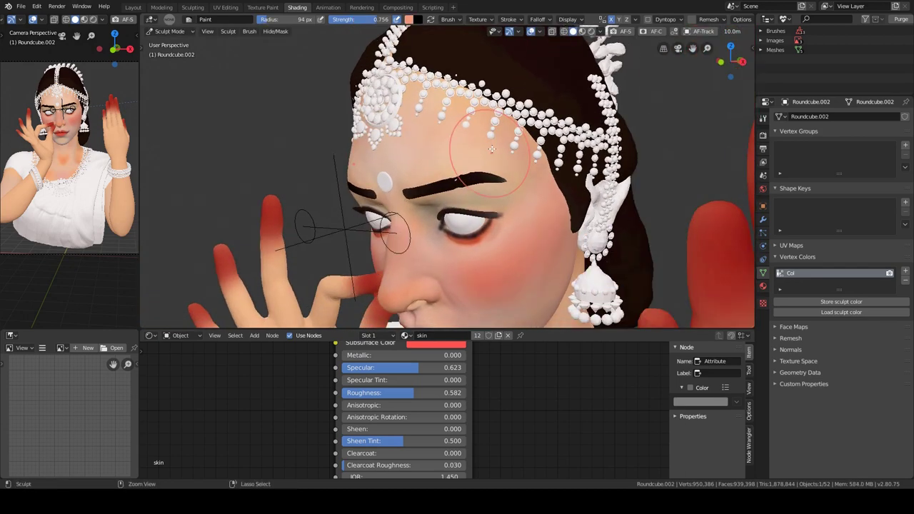
mouse_move(493, 211)
middle_down()
mouse_move(459, 265)
mouse_move(350, 152)
mouse_move(495, 182)
mouse_move(457, 215)
mouse_move(428, 186)
mouse_move(443, 179)
middle_up()
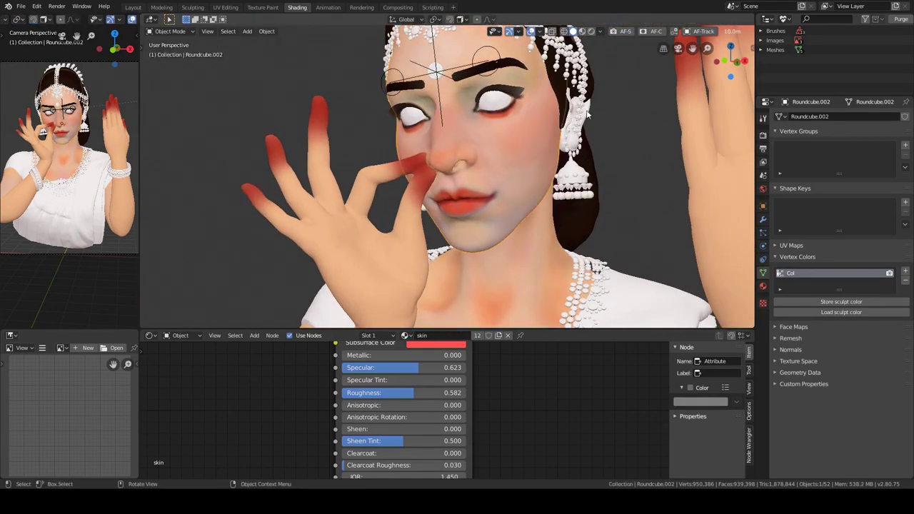
key(ctrl+Tab)
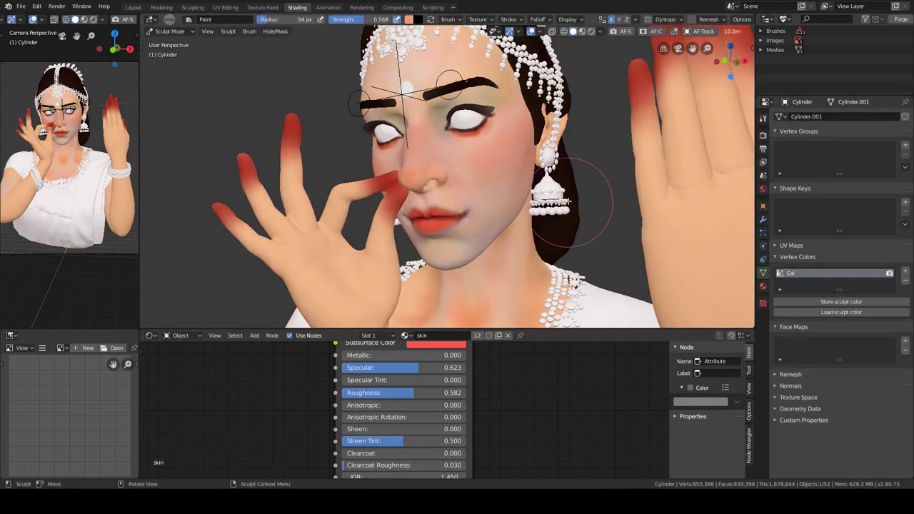
key(KP_Divide)
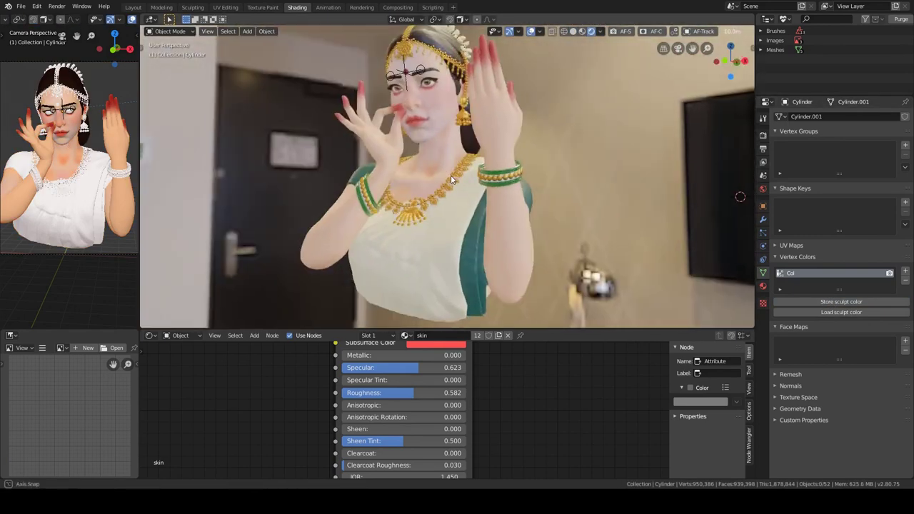
Set the world Hue Saturation Value hue to 0.400 for pinkish light.
click(368, 393)
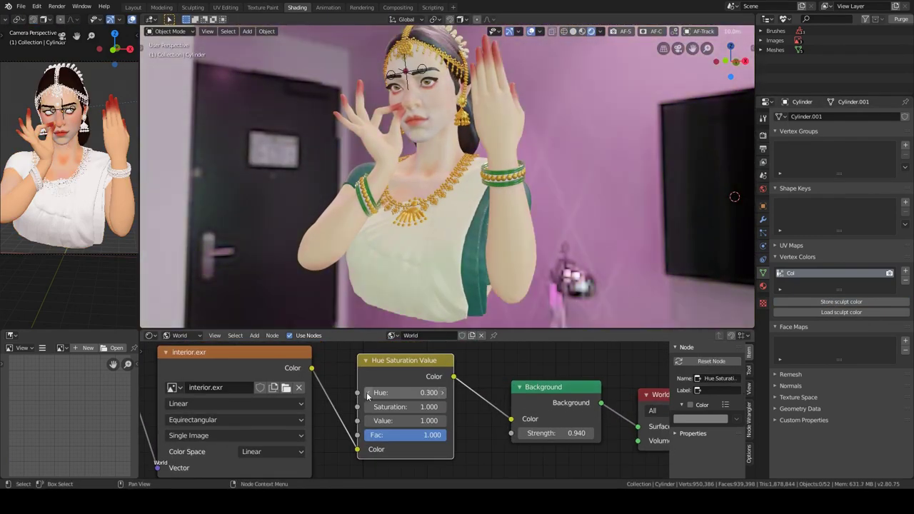
click(369, 393)
drag(521, 434, 565, 434)
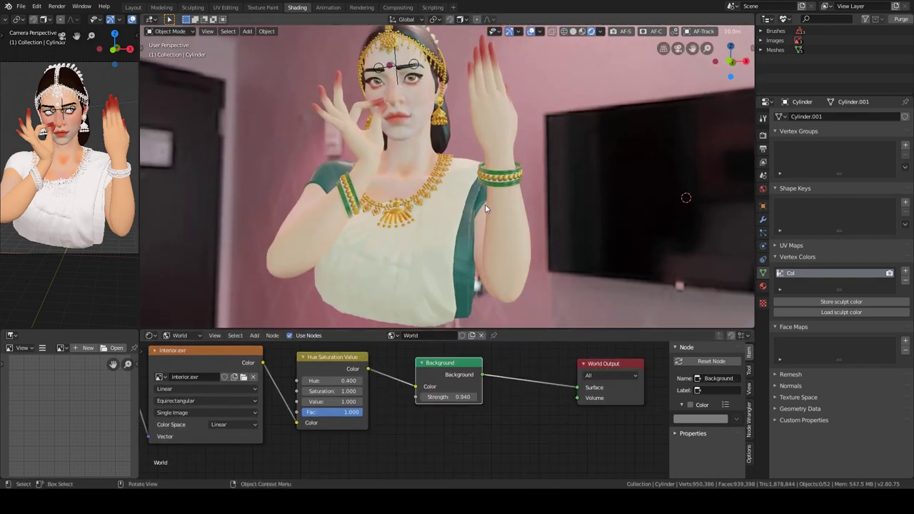
middle_drag(485, 205, 465, 217)
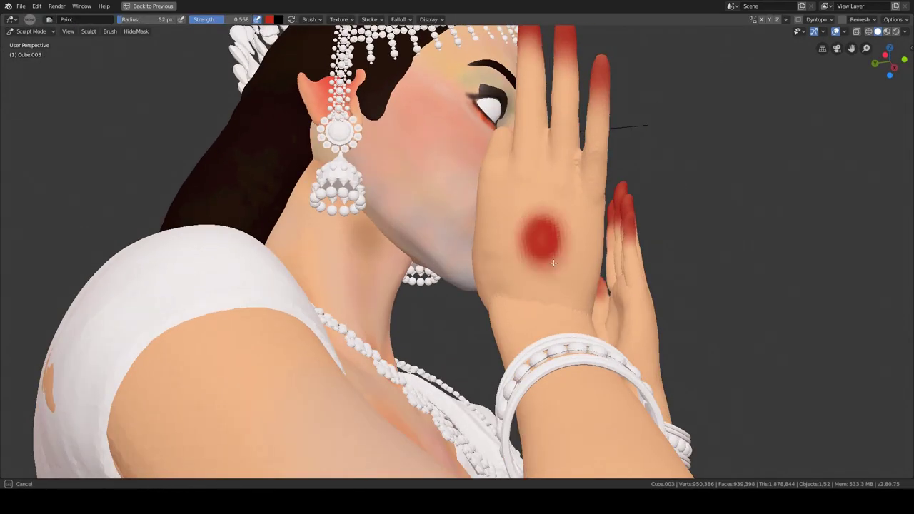
Deepen the round red spot on the second hand.
middle_drag(553, 264, 550, 240)
click(550, 240)
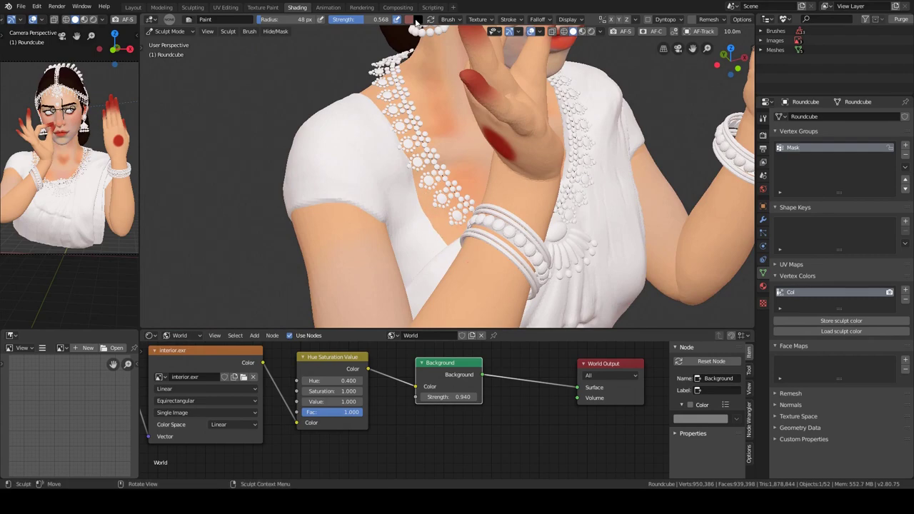
middle_drag(403, 145, 430, 20)
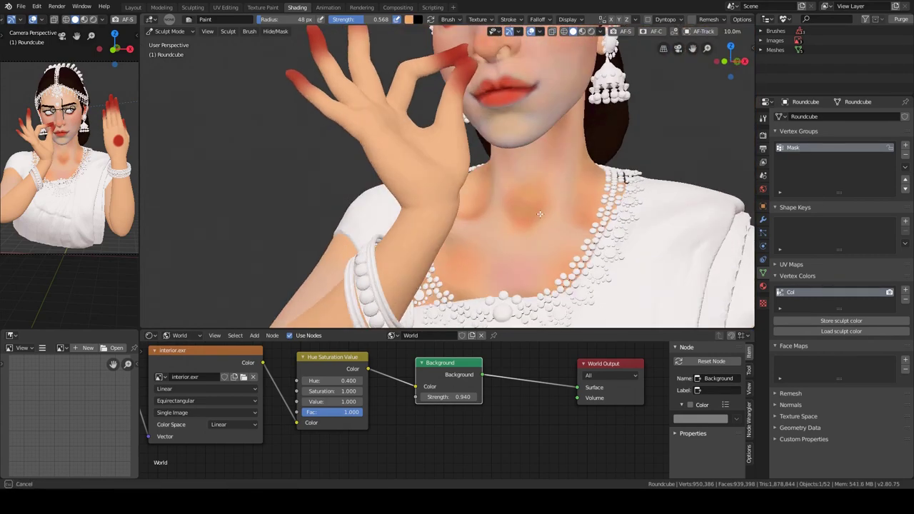
scroll(517, 214, down, 5)
Move painting to the arm and Cube.003 meshes, resizing the brush and choosing a deeper red.
key(ctrl+Tab)
click(502, 181)
key(ctrl+Tab)
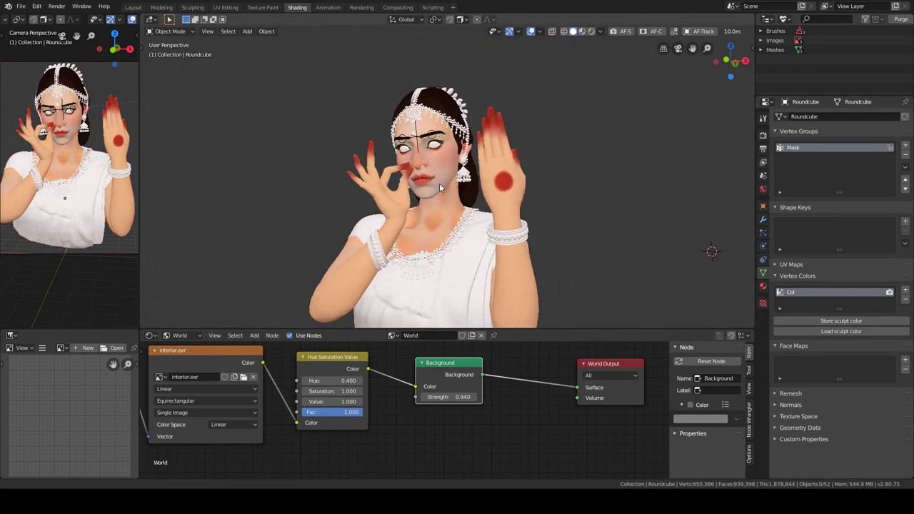
key(f)
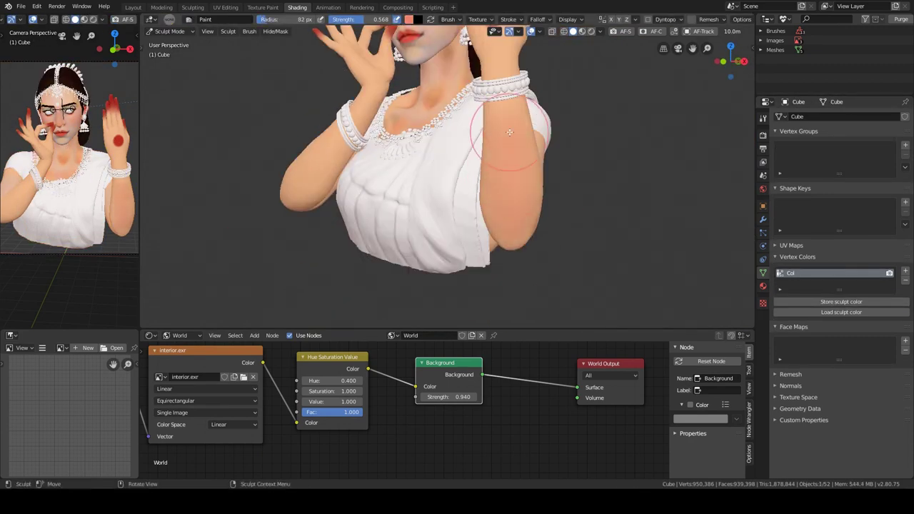
key(f)
middle_drag(590, 169, 614, 185)
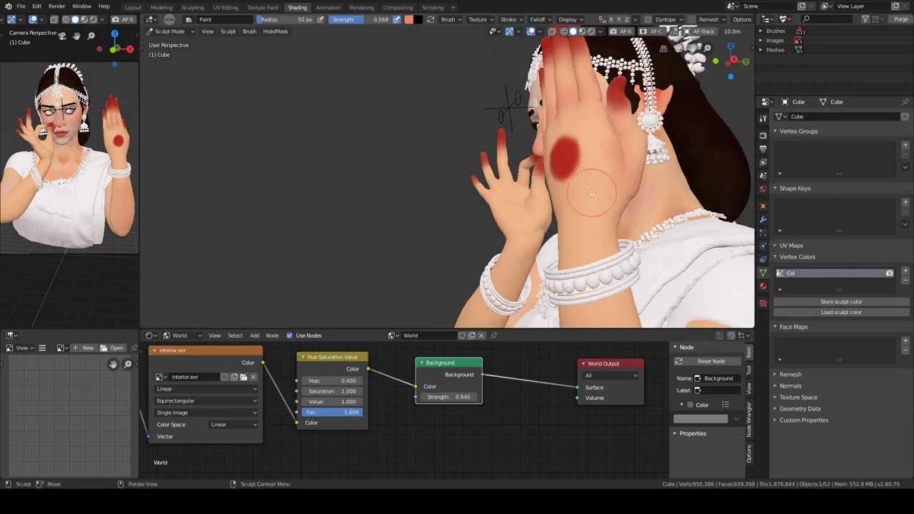
scroll(644, 195, down, 4)
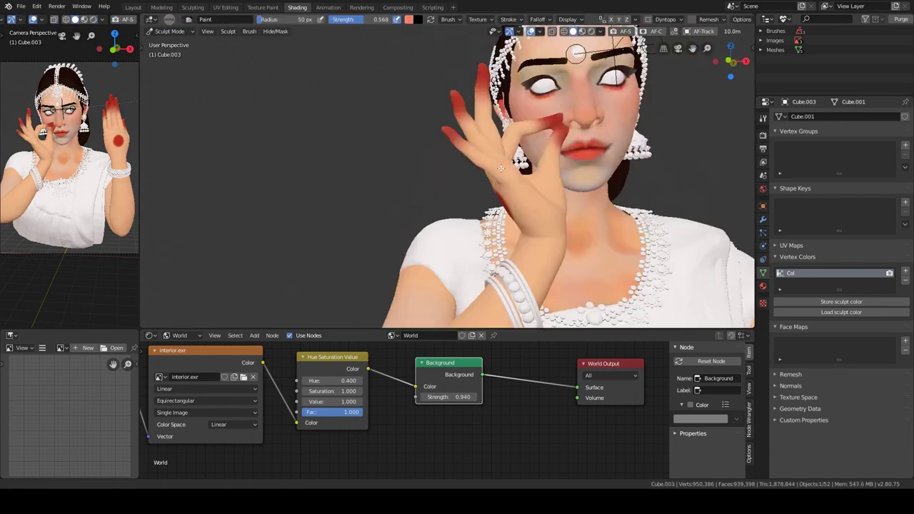
click(409, 20)
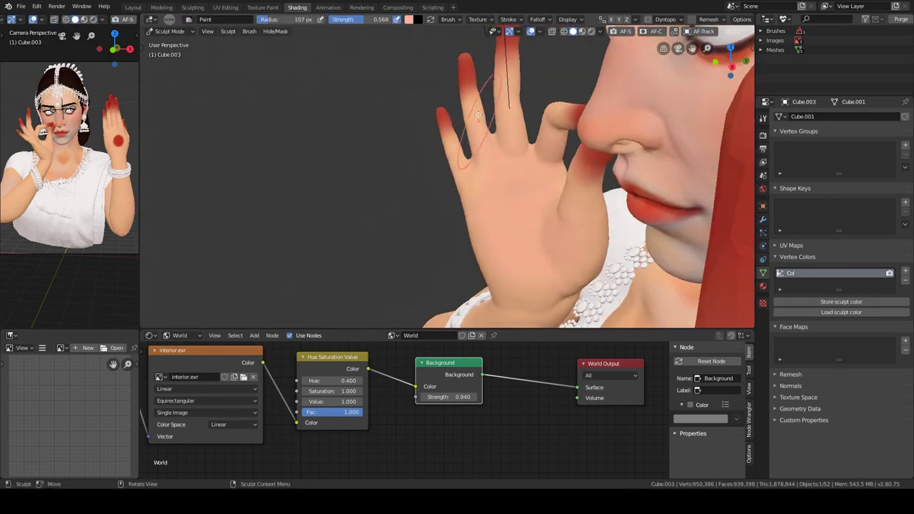
click(409, 19)
click(456, 42)
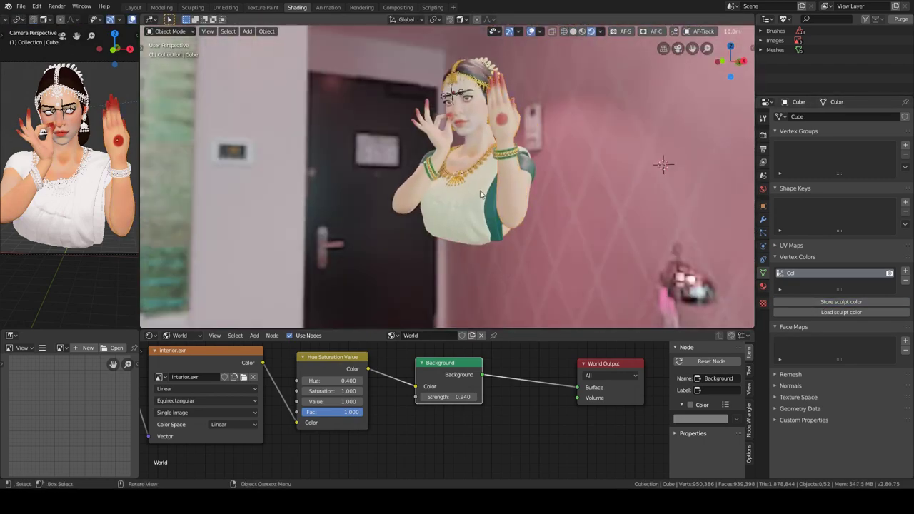
Add a floor plane beneath the bust and check it from the front view.
key(shift+a)
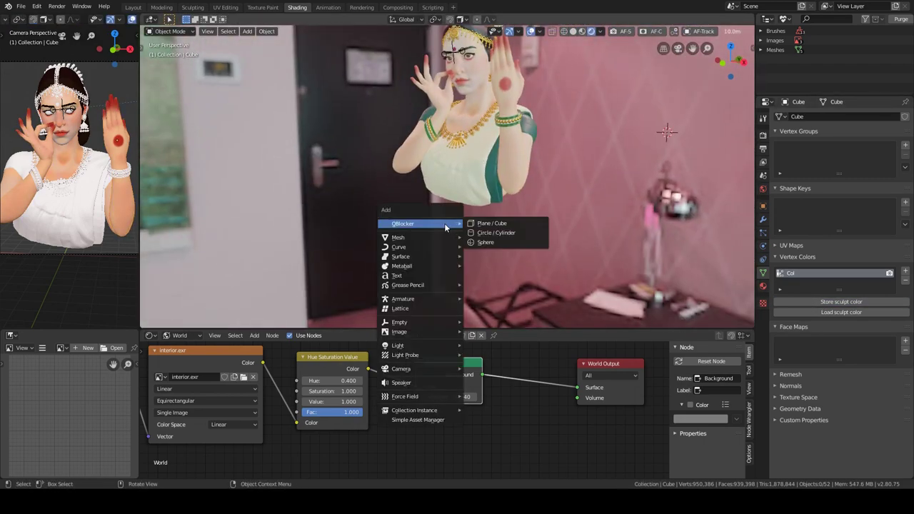
key(g)
click(351, 275)
key(KP_1)
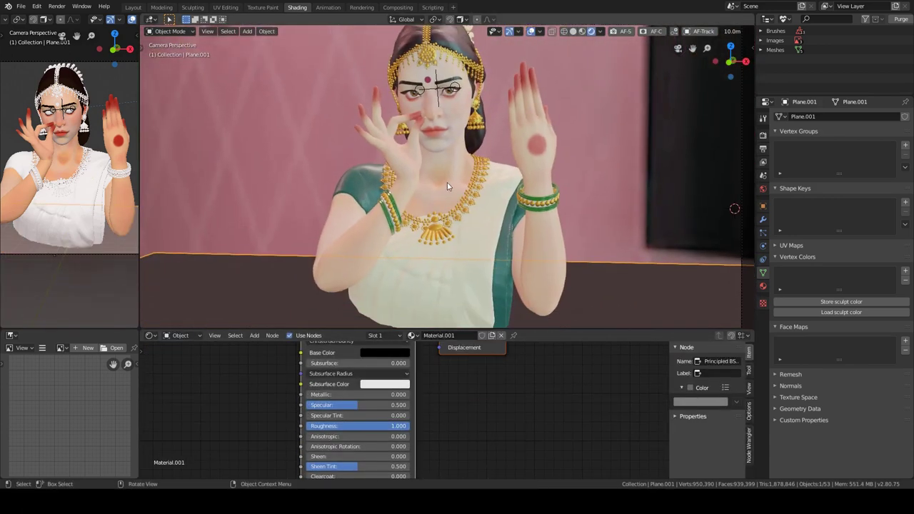
Paint blush onto the arms in Sculpt Mode with a stronger brush, then the other arm.
key(ctrl+Tab)
click(333, 275)
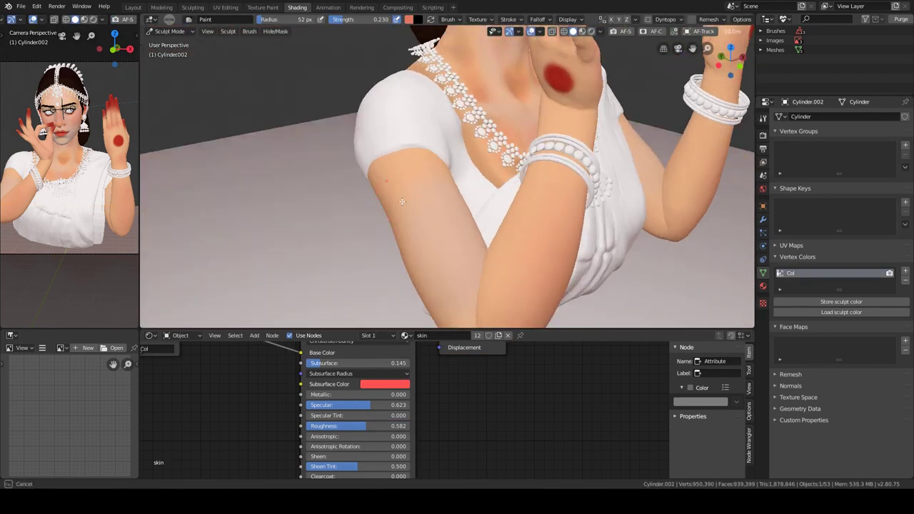
click(371, 205)
mouse_move(372, 205)
middle_down()
mouse_move(522, 158)
mouse_move(408, 164)
mouse_move(414, 286)
mouse_move(416, 266)
mouse_move(730, 265)
mouse_move(513, 268)
mouse_move(388, 178)
middle_up()
click(461, 162)
key(ctrl+Tab)
key(ctrl+Tab)
key(ctrl+Tab)
key(ctrl+Tab)
Preview the bust rendered and select the hair, face and arm meshes to check their materials.
click(511, 214)
click(592, 31)
mouse_move(511, 215)
middle_down()
mouse_move(543, 207)
mouse_move(467, 188)
middle_up()
click(516, 176)
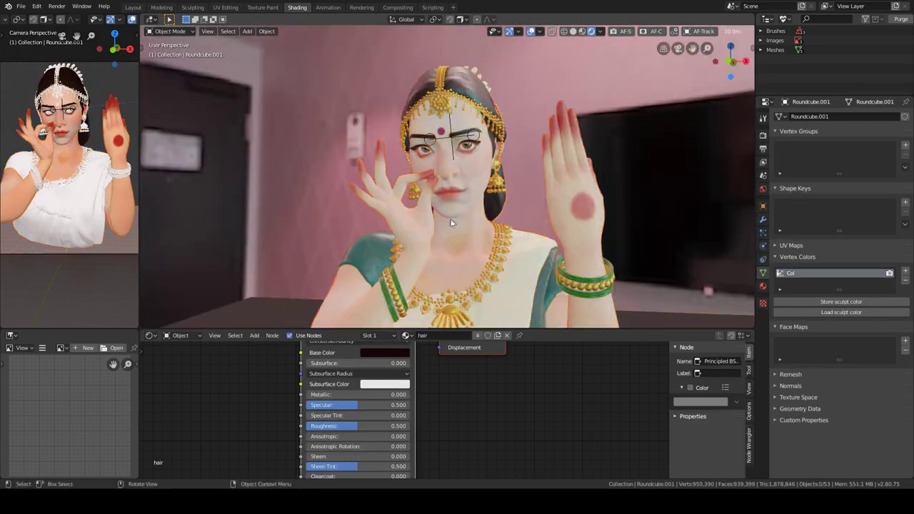
click(467, 186)
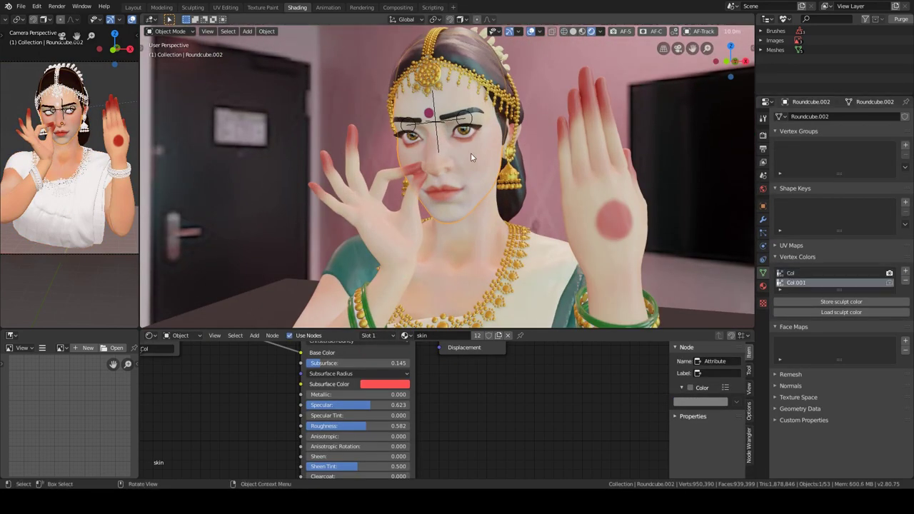
click(471, 153)
middle_drag(471, 153, 912, 275)
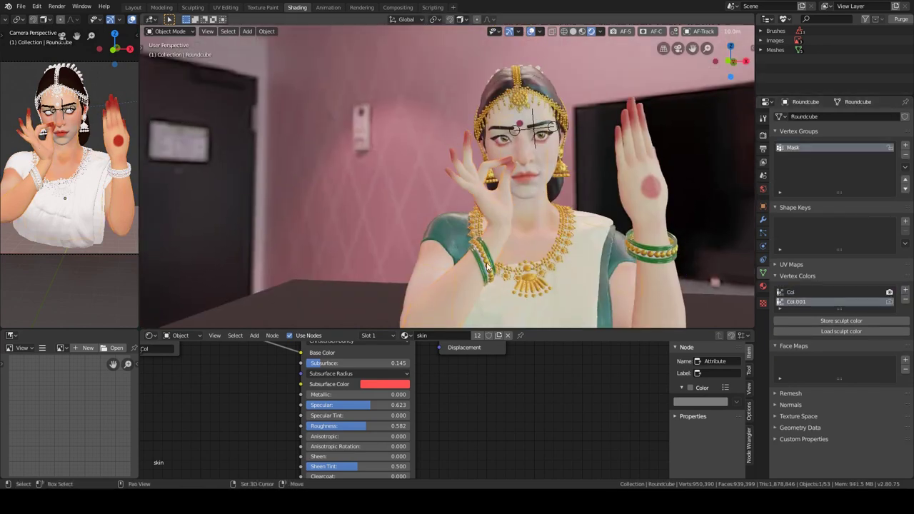
Show the face mesh alone in rendered Local View.
key(z)
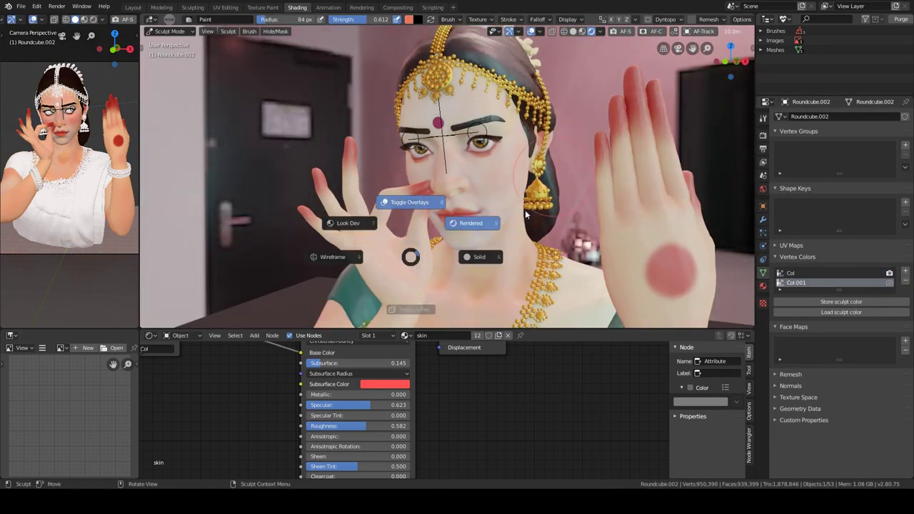
click(526, 215)
key(KP_Divide)
Insert a Hue Saturation Value node on the Attribute colour link with hue 0.4.
scroll(300, 405, up, 3)
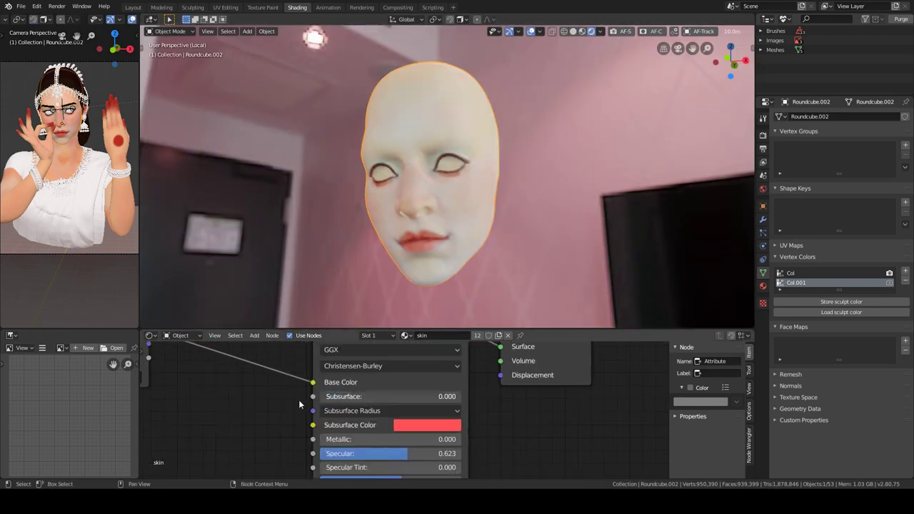
click(809, 304)
scroll(325, 400, down, 3)
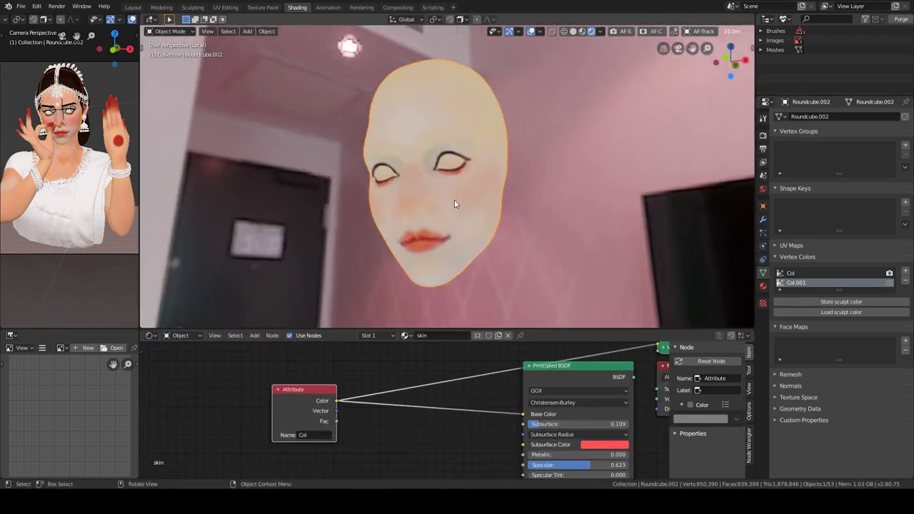
key(shift+a)
click(486, 390)
click(439, 405)
scroll(438, 405, up, 2)
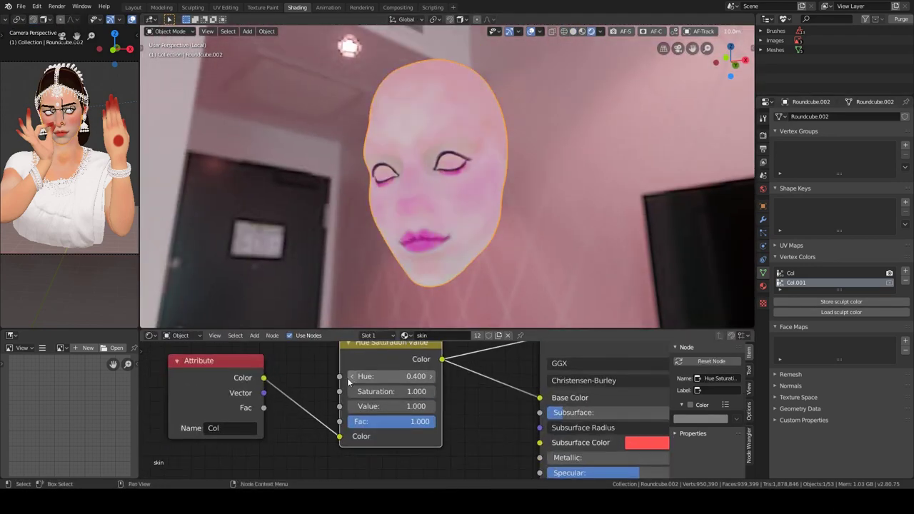
click(390, 379)
text(0.4)
key(Return)
scroll(388, 389, down, 2)
Return to the full character and lower the node's hue to 0.250.
click(524, 379)
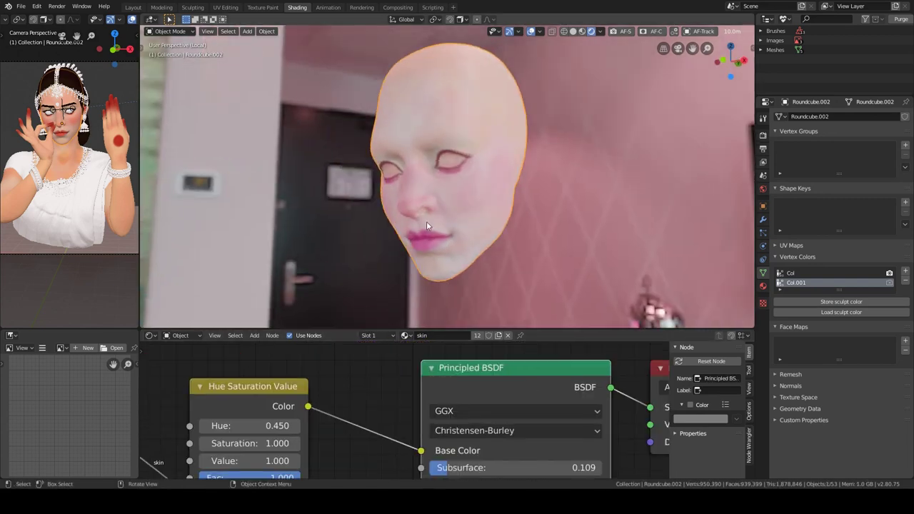
key(KP_Divide)
scroll(461, 398, up, 2)
drag(461, 398, 366, 395)
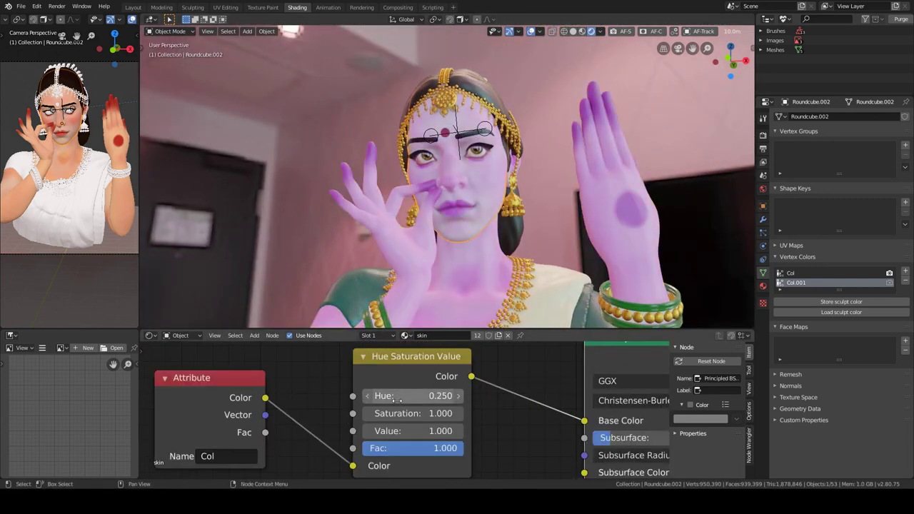
Swap the node for a Mix node in Multiply mode with factor 1.000.
key(shift+s)
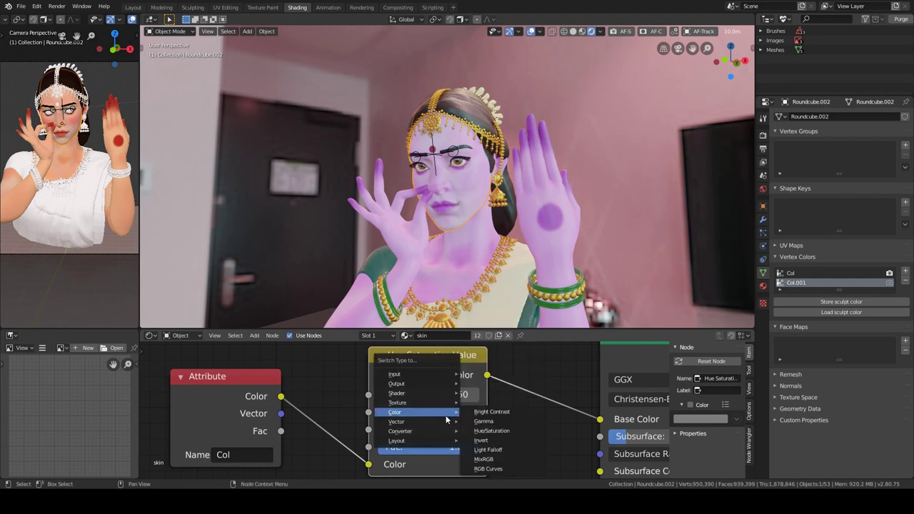
click(418, 408)
drag(464, 406, 423, 406)
click(437, 369)
click(437, 341)
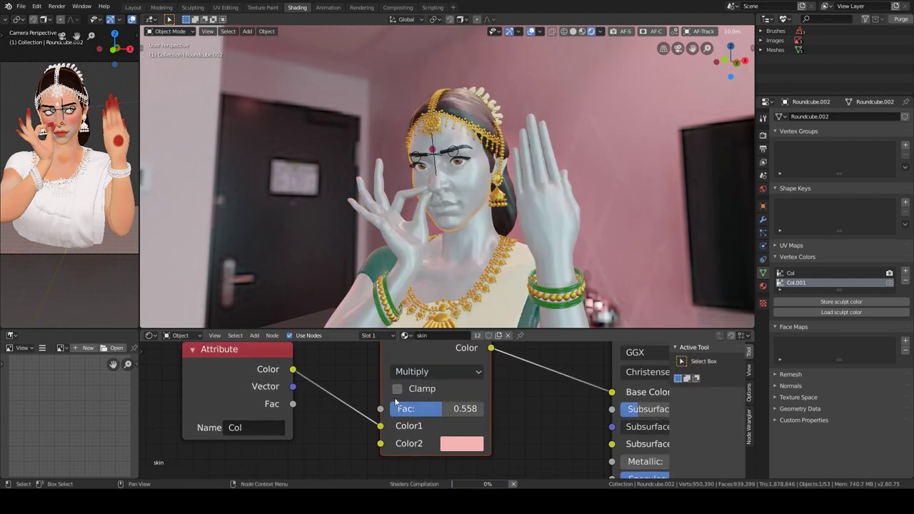
middle_drag(472, 400, 445, 374)
drag(429, 382, 528, 391)
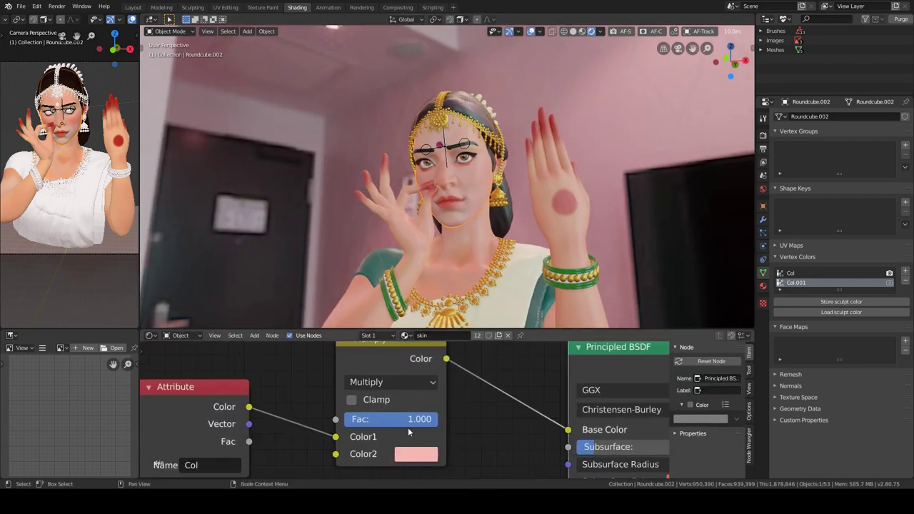
click(416, 454)
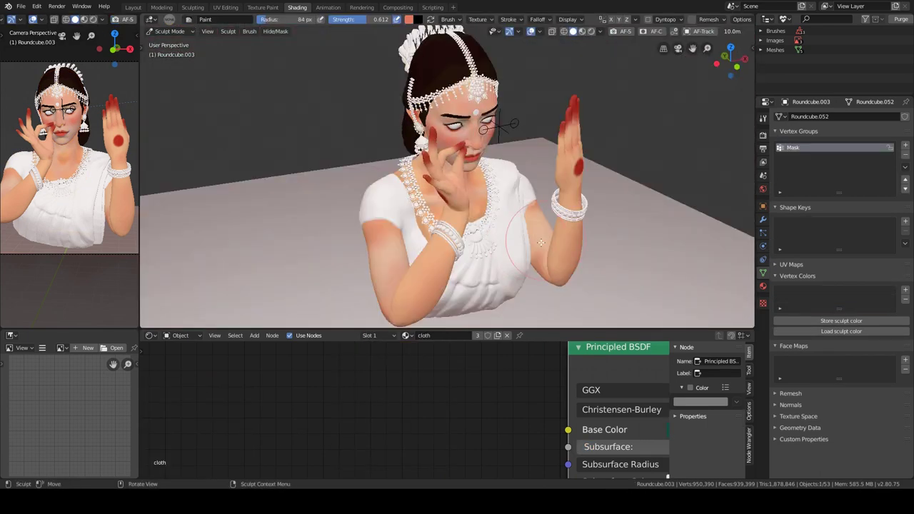
Load the stored green sleeve colours onto the blouse.
middle_drag(540, 243, 809, 333)
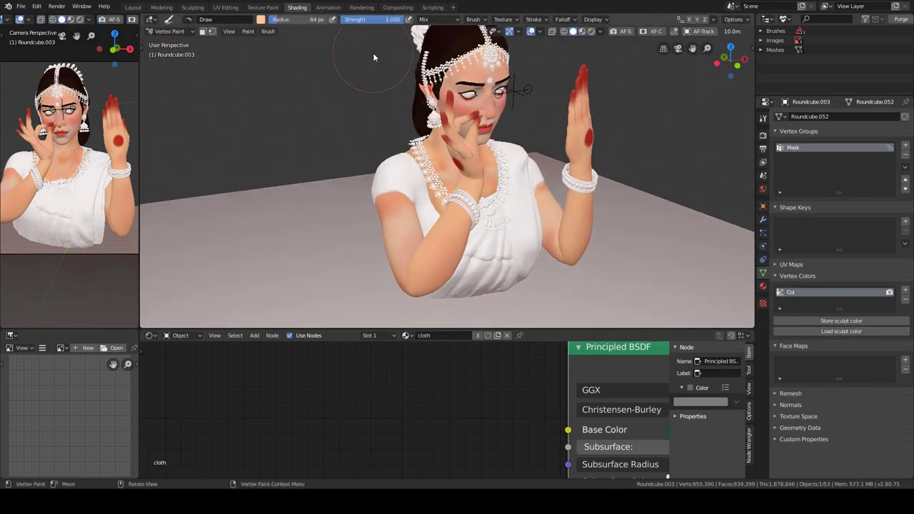
ctrl+scroll(473, 415, right, 5)
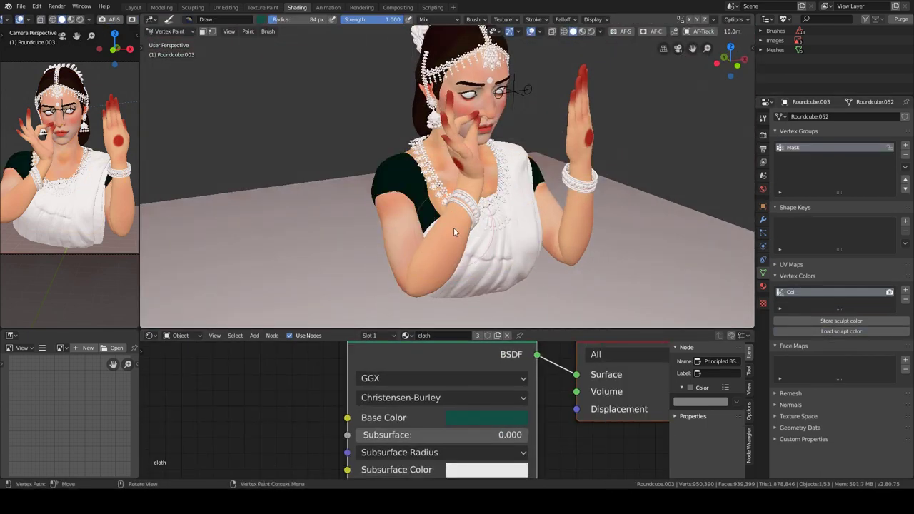
click(810, 326)
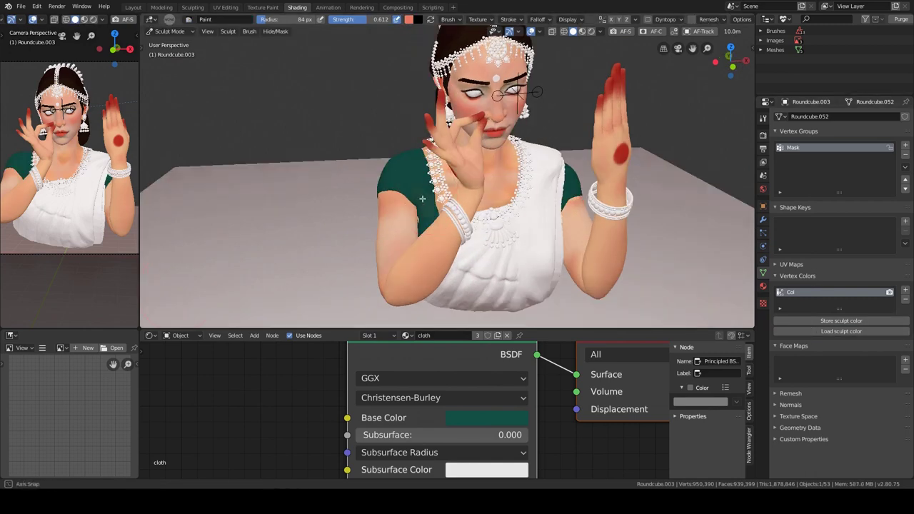
scroll(422, 199, up, 5)
Paint white trim along the sleeve edge and add an Attribute node for Col.
click(409, 19)
middle_drag(428, 179, 369, 218)
drag(335, 211, 368, 218)
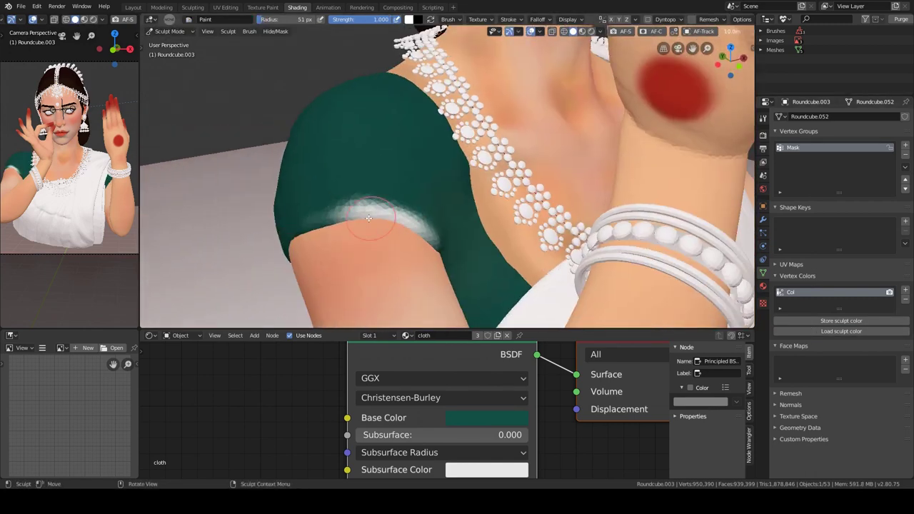
middle_drag(369, 218, 271, 261)
drag(457, 136, 492, 255)
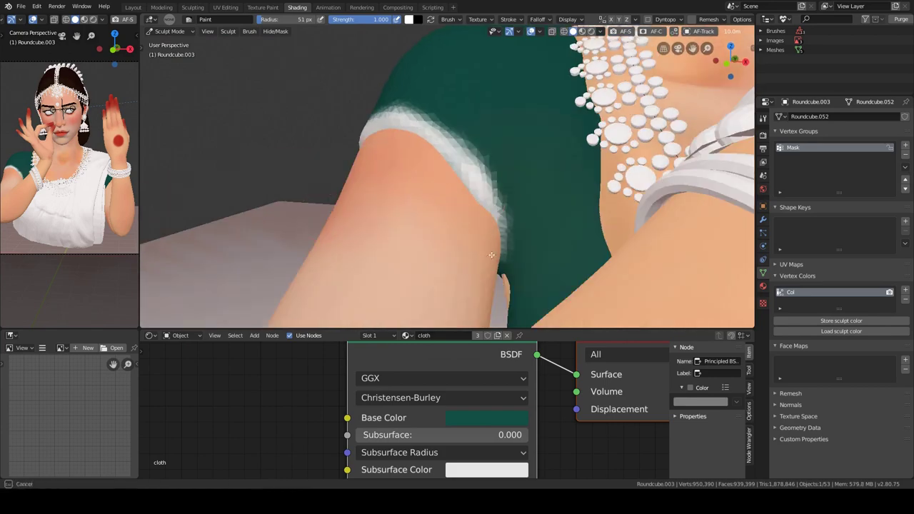
mouse_move(491, 255)
middle_down()
mouse_move(510, 198)
mouse_move(557, 208)
mouse_move(423, 217)
mouse_move(487, 170)
middle_up()
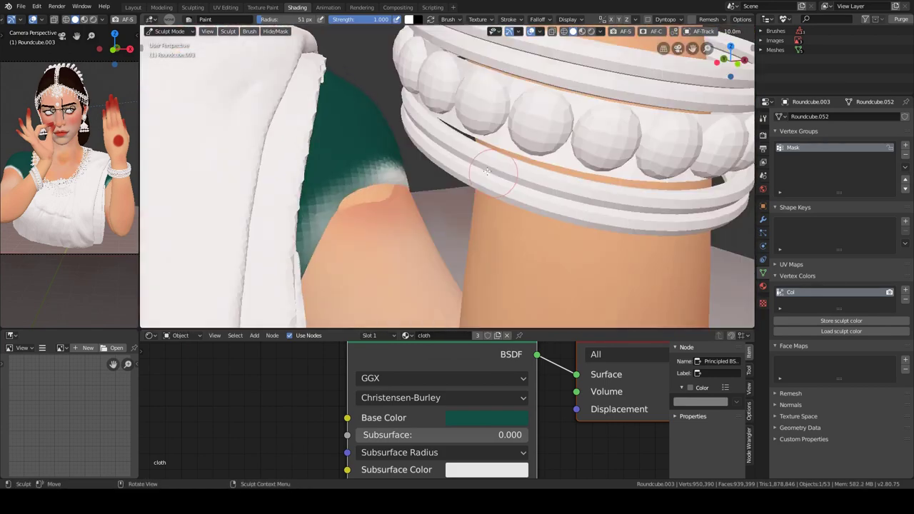
click(493, 199)
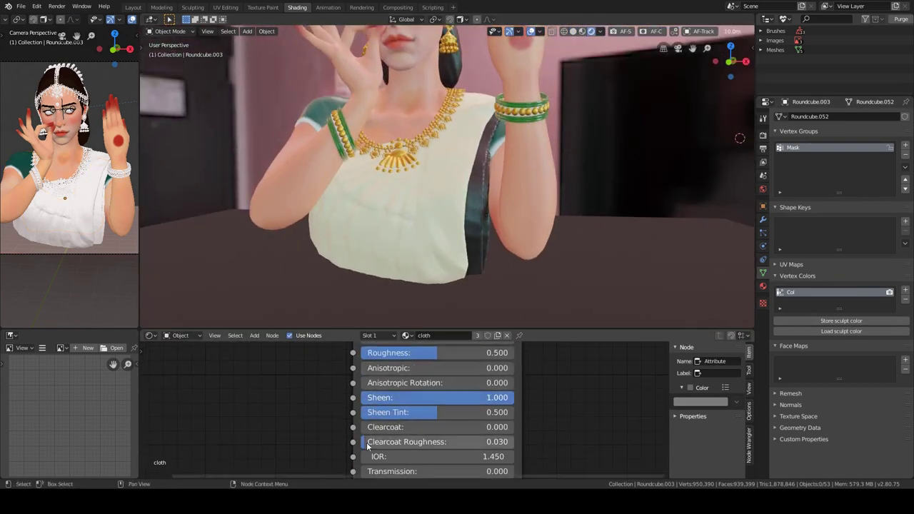
Add a ColorRamp fed by the Attribute Fac and flip its black and white stops.
scroll(298, 430, down, 5)
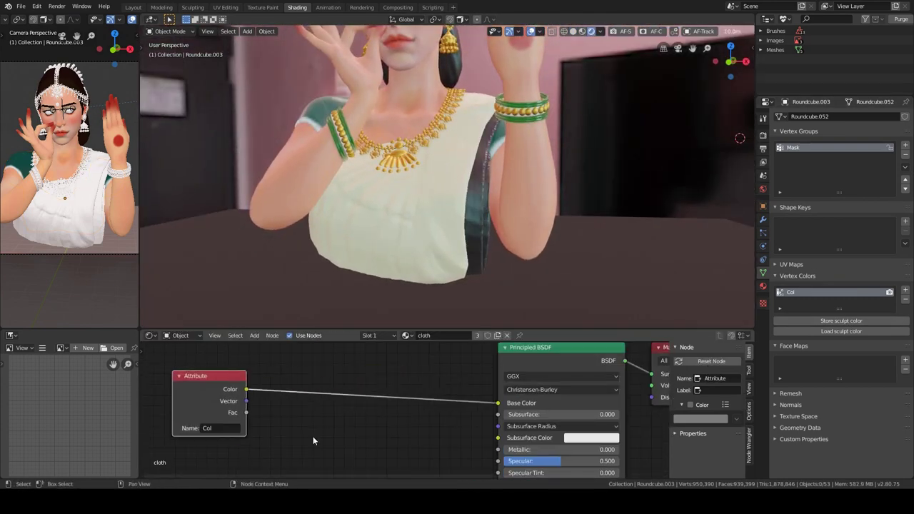
key(shift+a)
click(272, 386)
drag(359, 462, 357, 460)
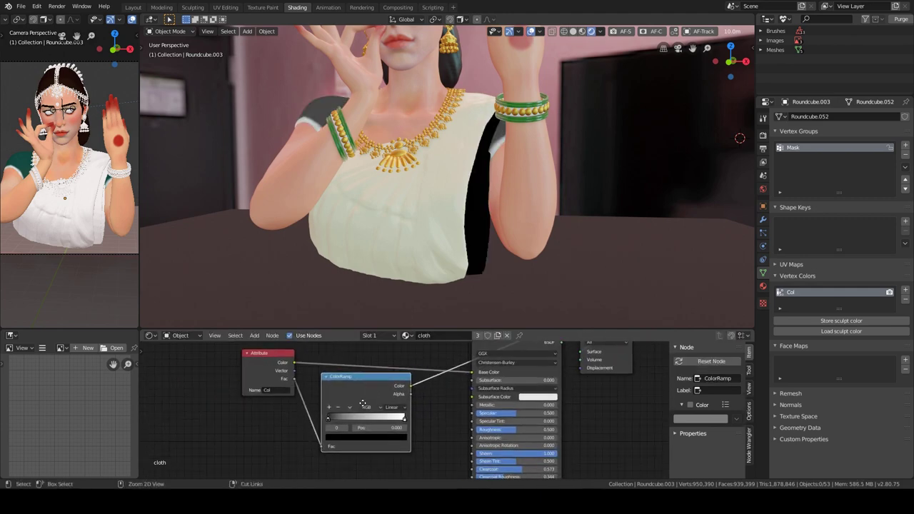
scroll(357, 428, up, 2)
click(329, 400)
click(353, 411)
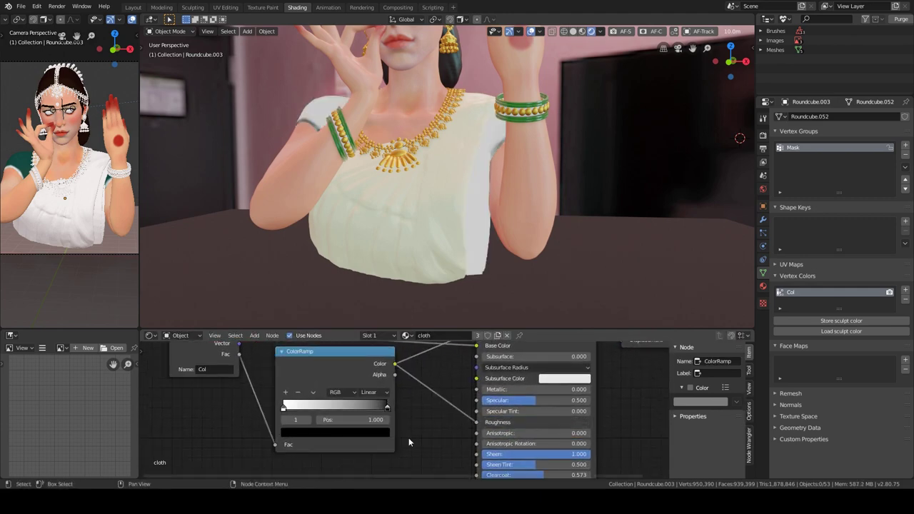
scroll(371, 436, up, 1)
click(400, 412)
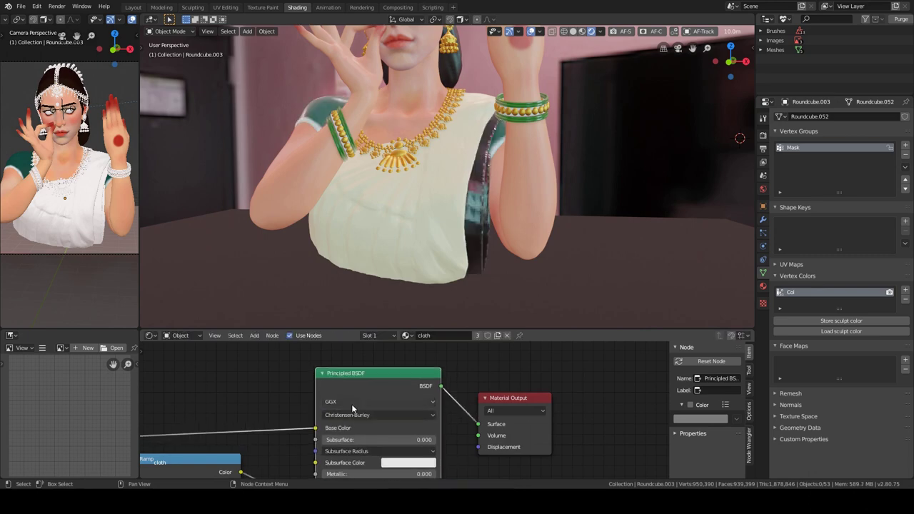
Rearrange the Attribute and ColorRamp nodes and recolour a ramp stop green.
middle_drag(353, 408, 564, 391)
click(226, 401)
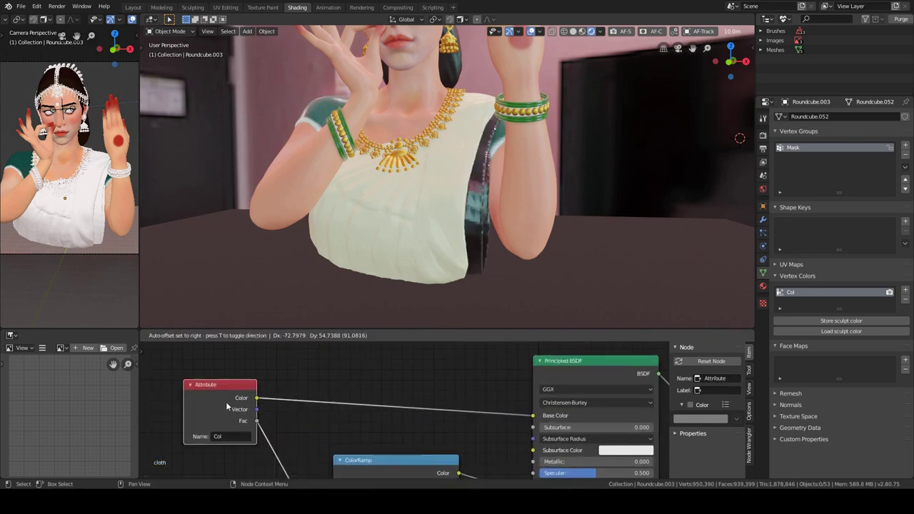
drag(364, 445, 366, 381)
click(369, 410)
scroll(382, 404, up, 1)
click(372, 432)
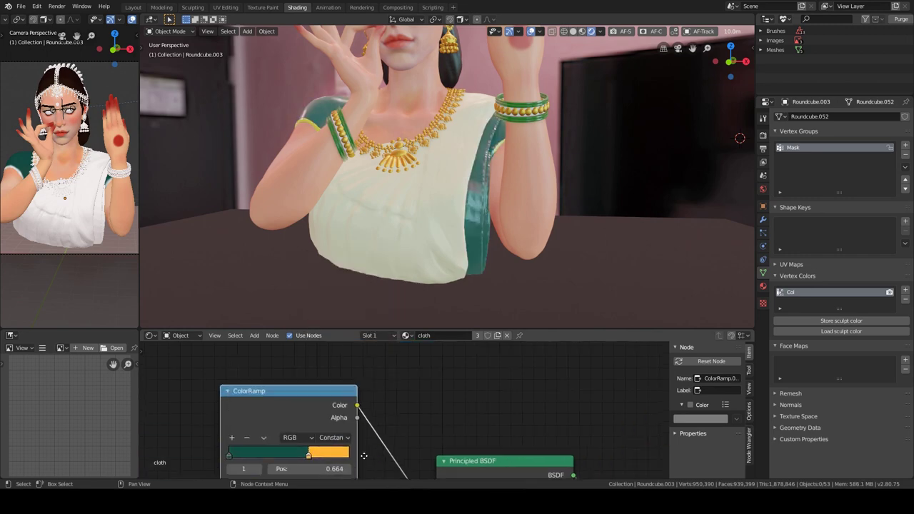
scroll(382, 413, down, 2)
middle_drag(439, 420, 382, 413)
scroll(416, 224, up, 3)
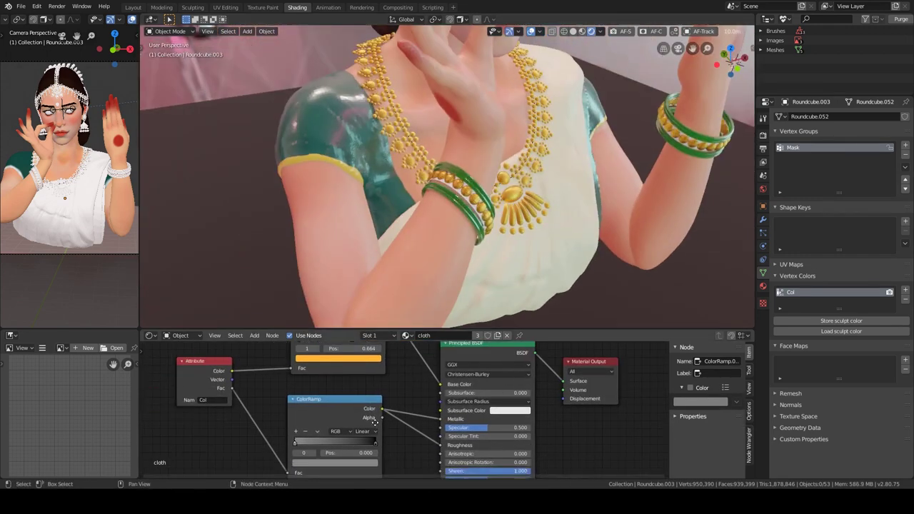
drag(370, 401, 338, 417)
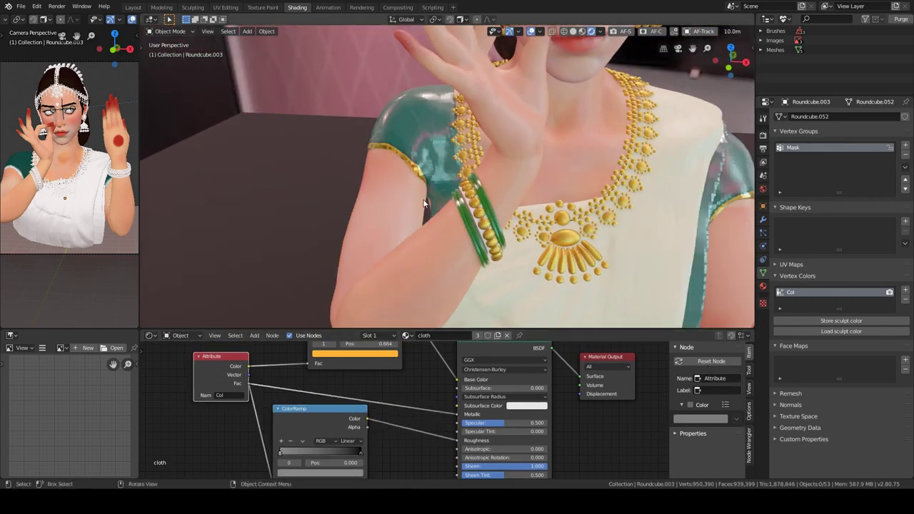
Link the ramp colour into the shader's Clearcoat Roughness.
middle_drag(424, 204, 389, 228)
middle_drag(337, 410, 363, 383)
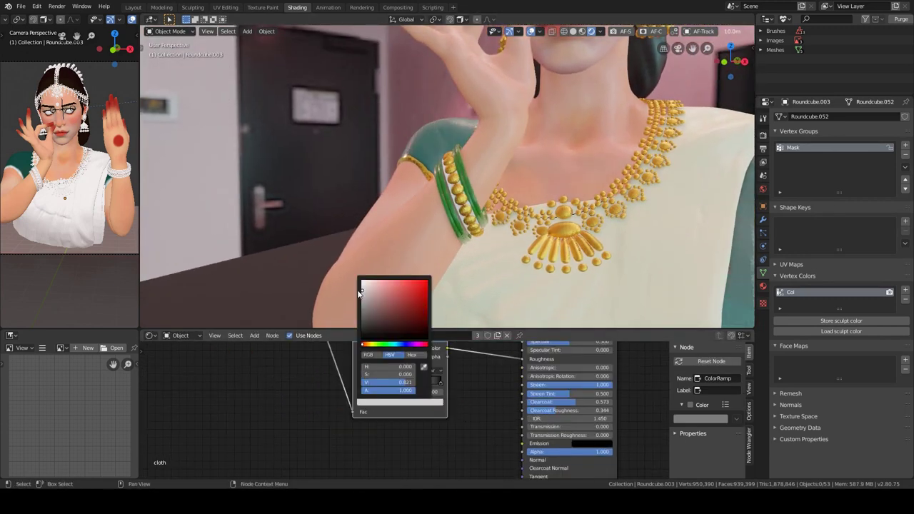
middle_drag(465, 387, 368, 392)
drag(349, 460, 425, 414)
middle_drag(370, 385, 369, 412)
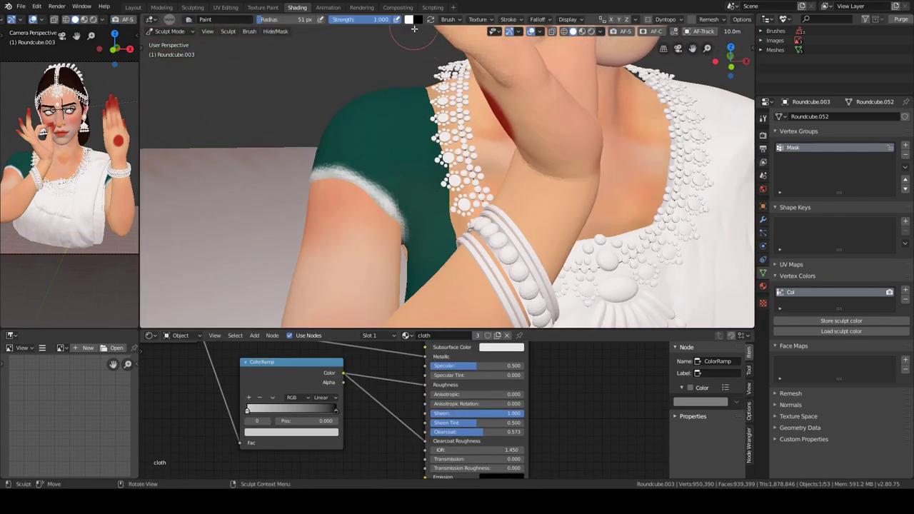
Slide the ramp stop to adjust the blend and darken its green shade.
middle_drag(419, 204, 440, 204)
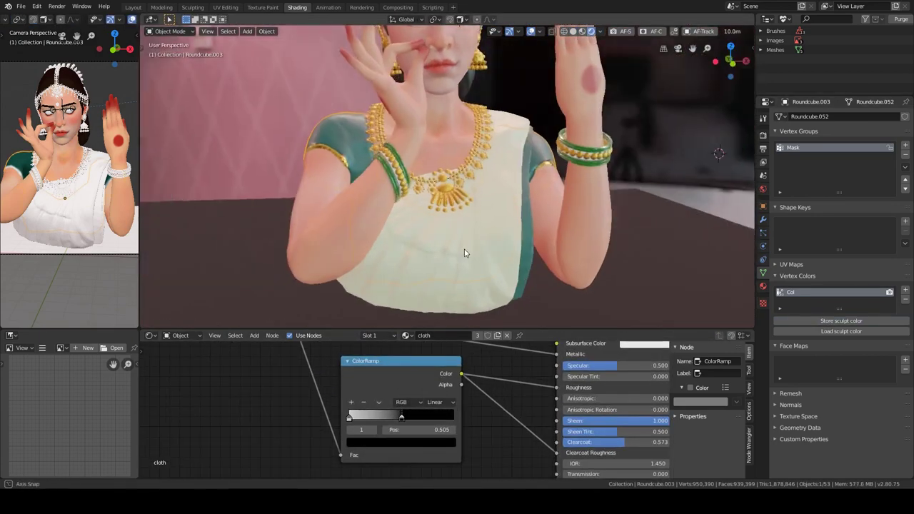
drag(402, 417, 366, 415)
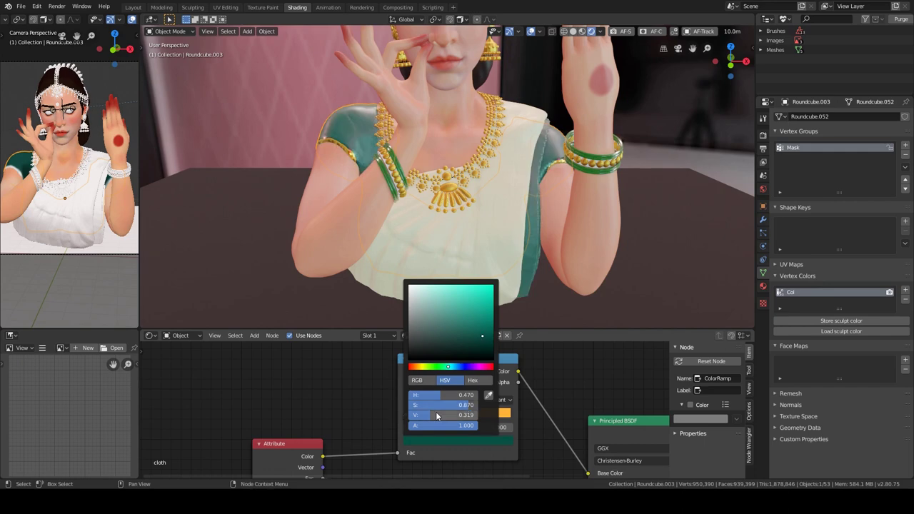
drag(441, 395, 432, 395)
click(481, 341)
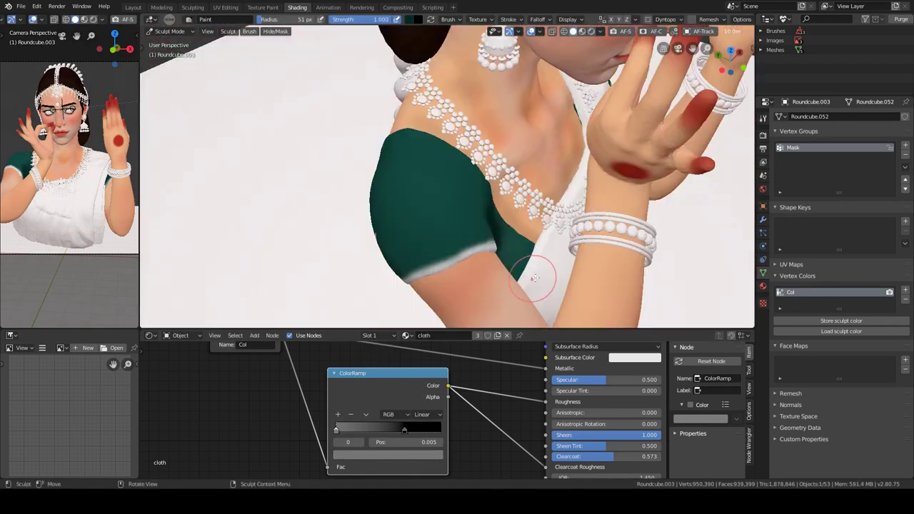
mouse_move(534, 279)
middle_down()
mouse_move(457, 179)
mouse_move(555, 253)
mouse_move(620, 270)
middle_up()
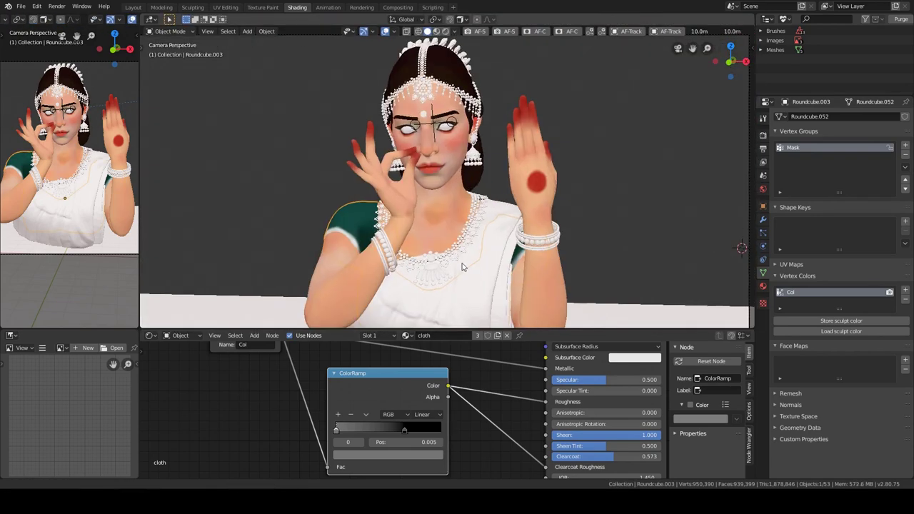
Strengthen the red spot on the palm while previewing in rendered shading.
click(578, 165)
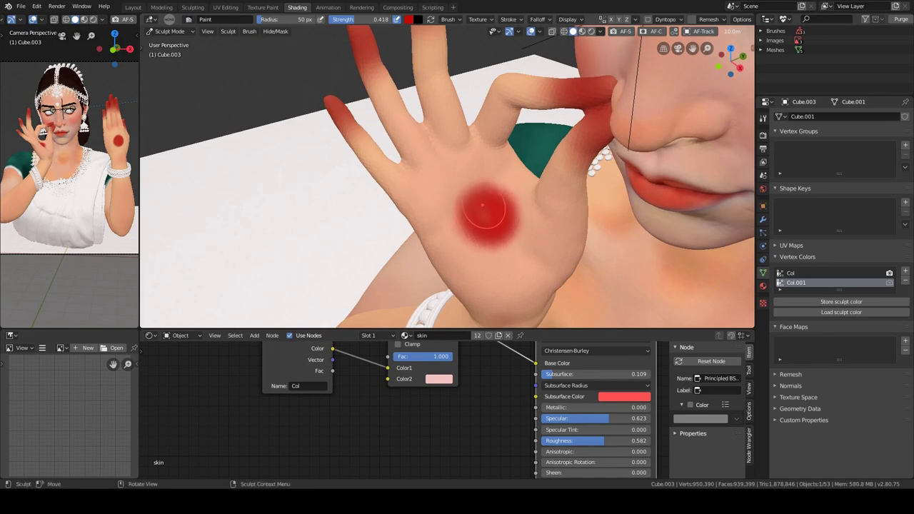
middle_drag(484, 207, 410, 25)
middle_drag(412, 109, 435, 187)
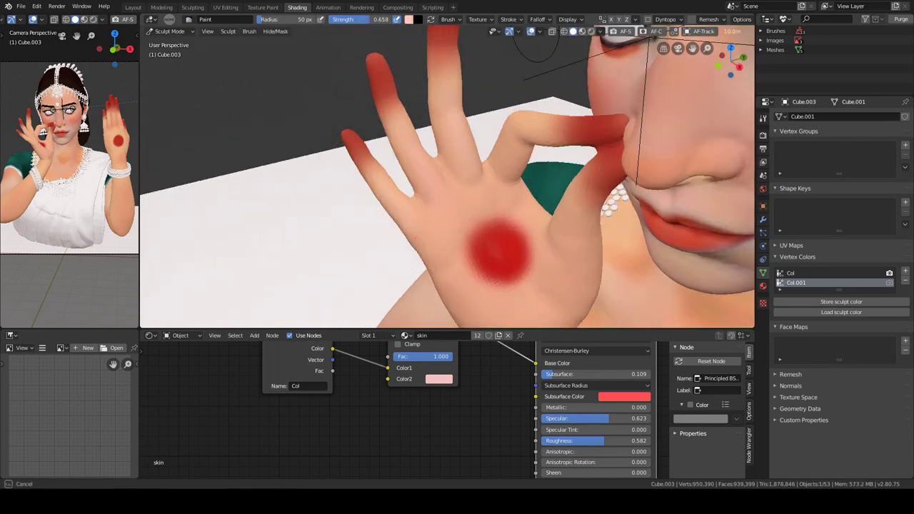
middle_drag(539, 44, 490, 265)
Return to Object Mode, check the rendered camera view, and reselect the body mesh.
key(KP_0)
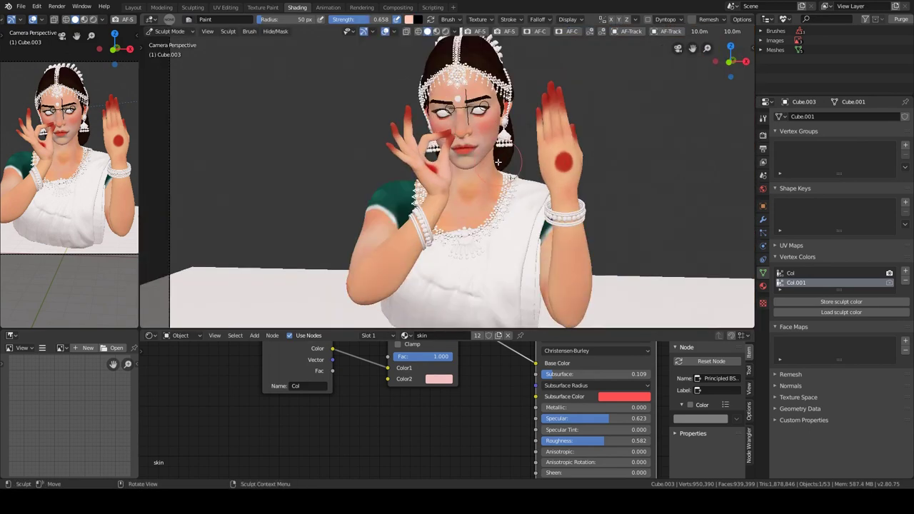
key(ctrl+Tab)
key(z)
mouse_move(549, 161)
middle_down()
mouse_move(524, 244)
mouse_move(485, 214)
middle_up()
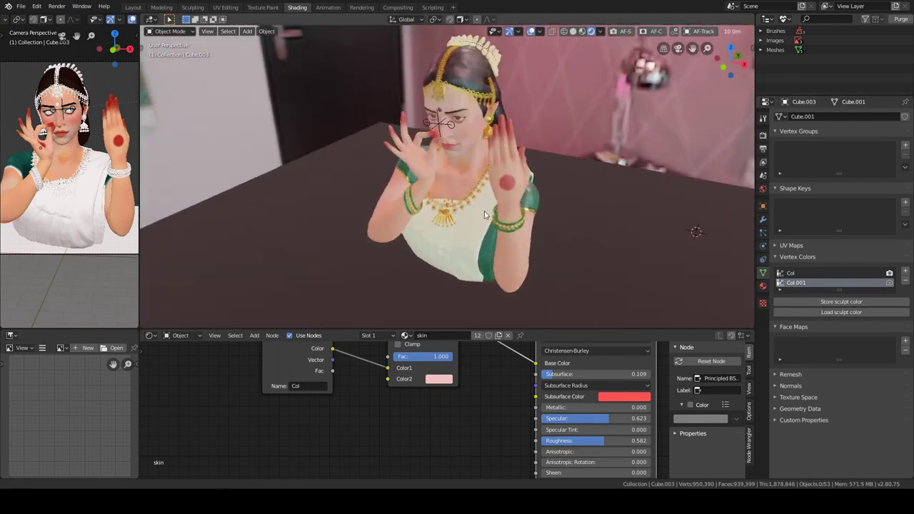
click(485, 214)
scroll(696, 263, up, 3)
click(516, 164)
middle_drag(515, 164, 489, 174)
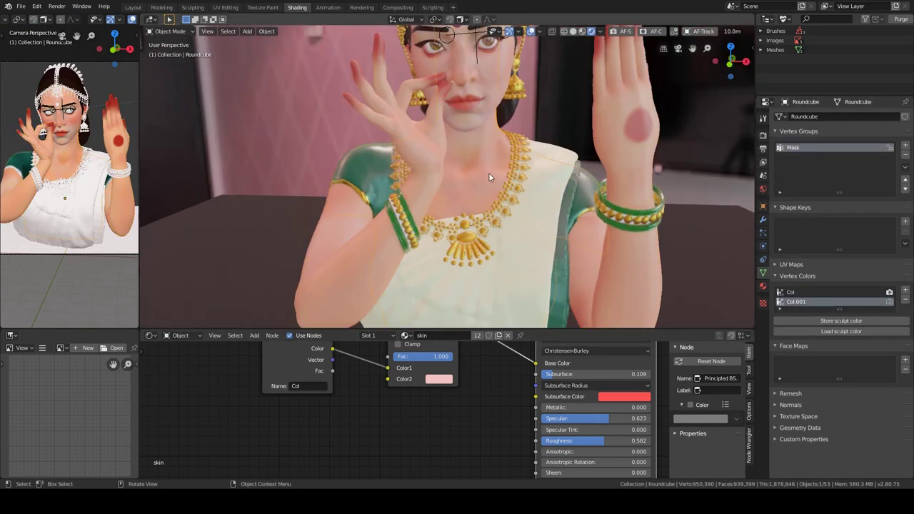
Activate the Col layer and paint the face with a brownish colour.
click(799, 273)
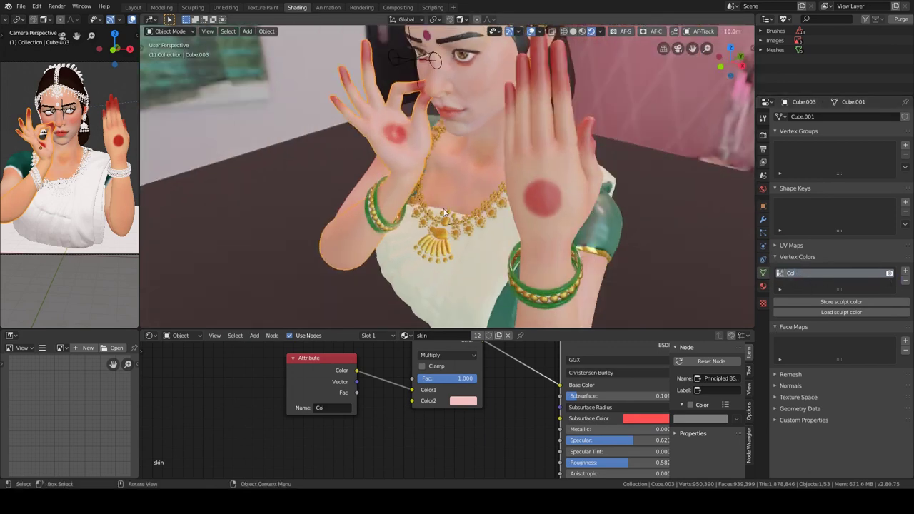
key(KP_0)
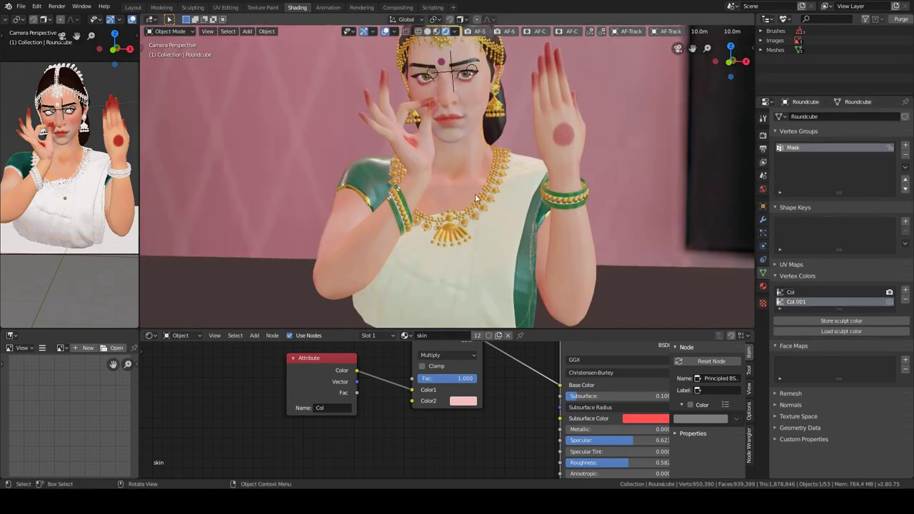
click(427, 31)
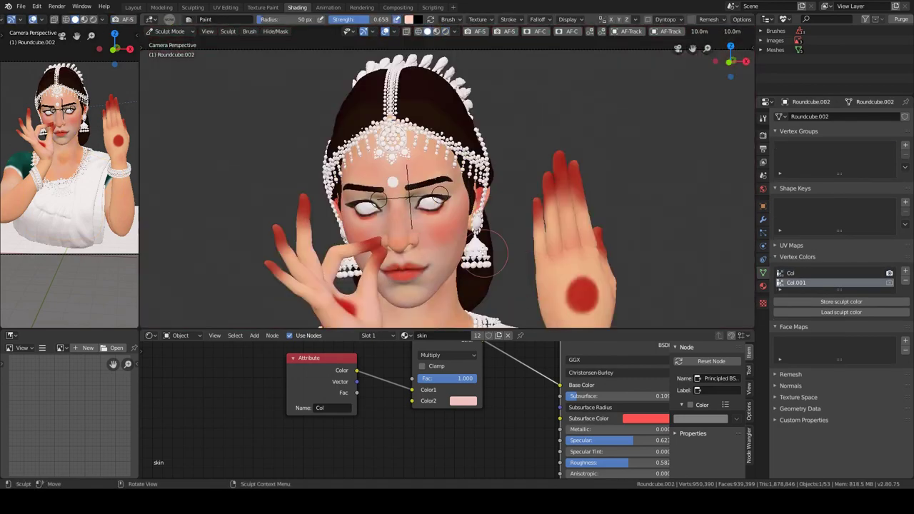
middle_drag(440, 186, 457, 215)
click(409, 19)
click(443, 86)
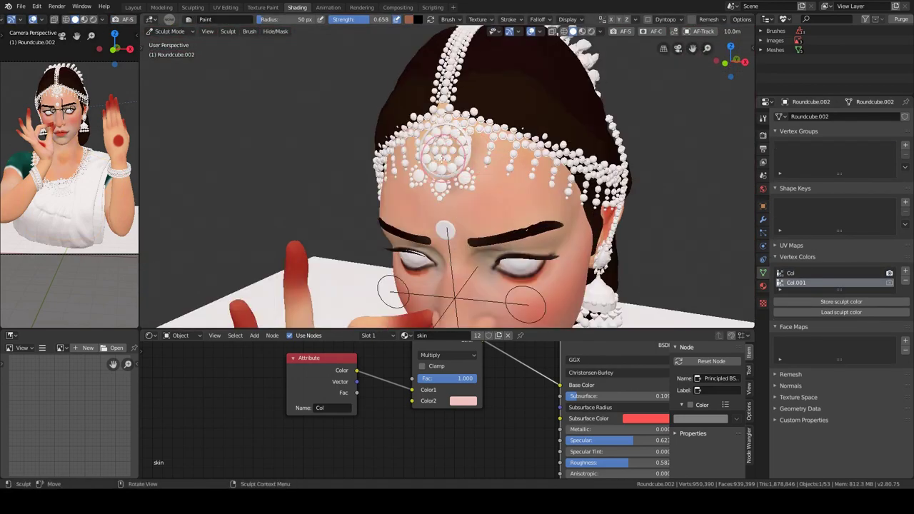
mouse_move(457, 236)
middle_down()
mouse_move(428, 187)
mouse_move(522, 159)
mouse_move(546, 200)
mouse_move(508, 139)
middle_up()
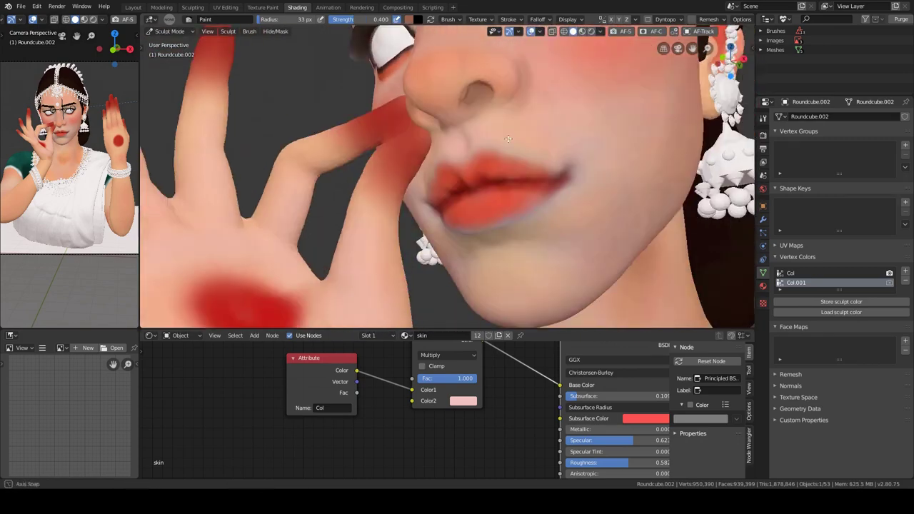
middle_drag(590, 163, 565, 179)
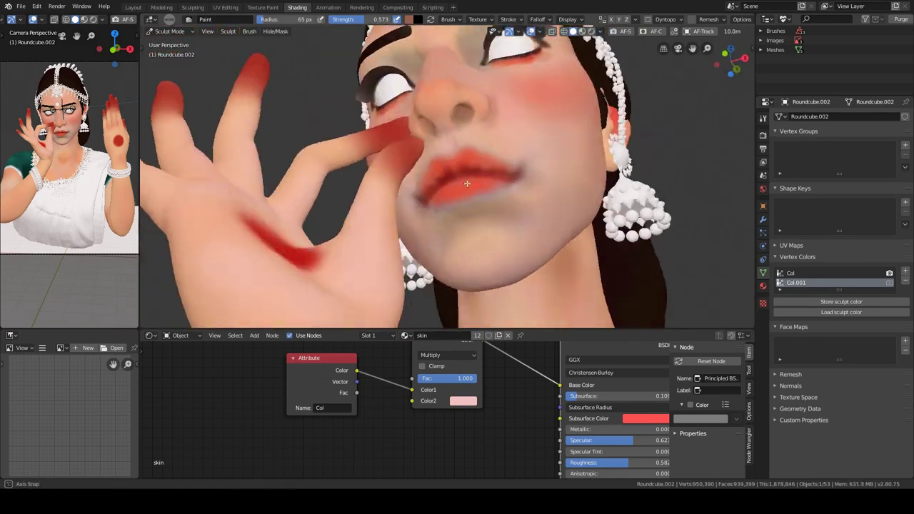
Store the painted colours, set skin subsurface to 0.059, and enable screen space refraction.
click(824, 303)
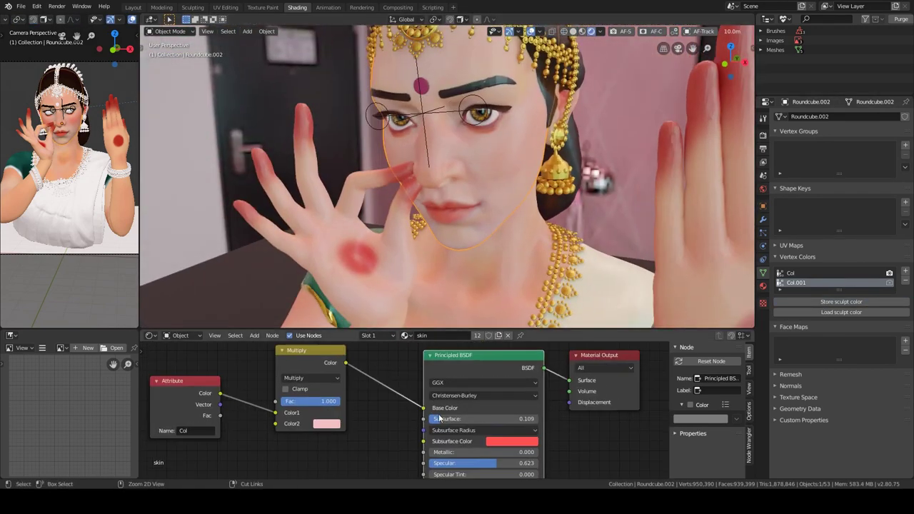
scroll(432, 426, up, 3)
drag(432, 425, 446, 425)
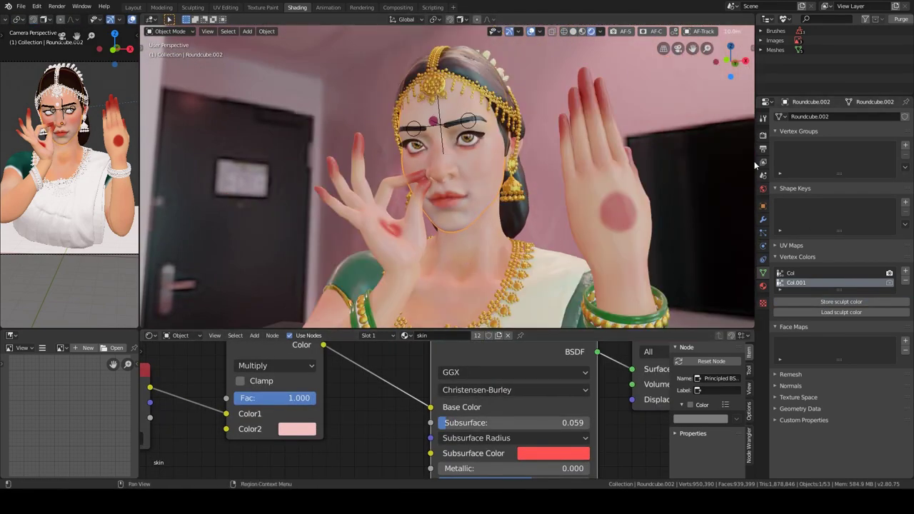
click(763, 134)
click(762, 286)
scroll(857, 358, down, 8)
click(906, 412)
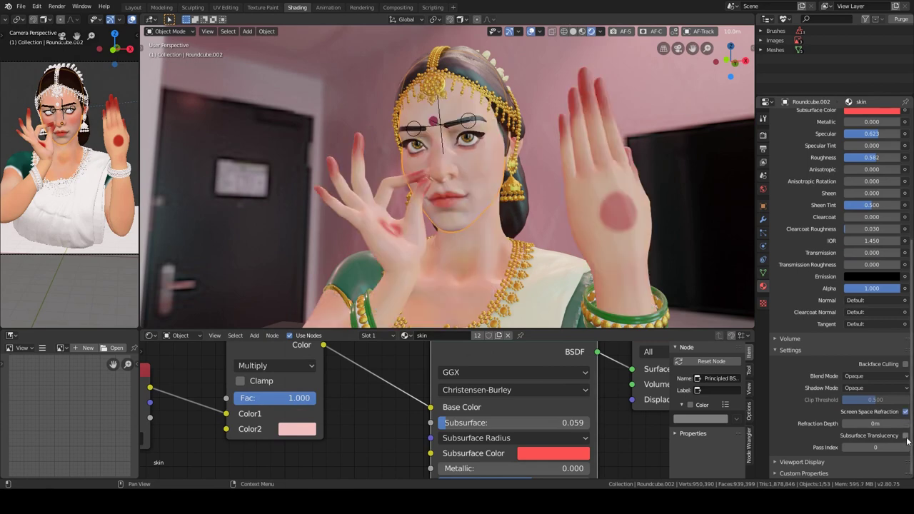
Raise the skin subsurface amount to 0.105.
click(762, 134)
scroll(836, 300, up, 2)
mouse_move(457, 214)
middle_down()
mouse_move(468, 190)
mouse_move(466, 219)
middle_up()
drag(500, 423, 533, 423)
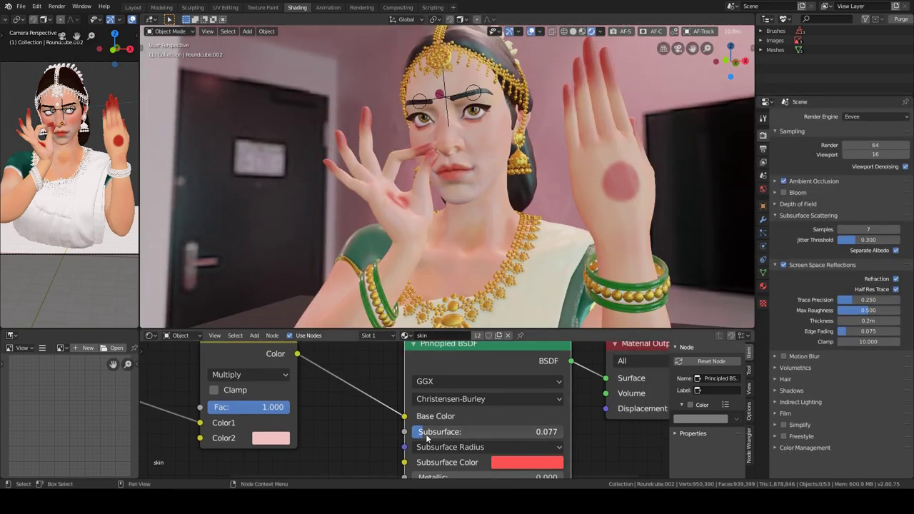
mouse_move(458, 448)
middle_down()
mouse_move(402, 459)
mouse_move(403, 353)
middle_up()
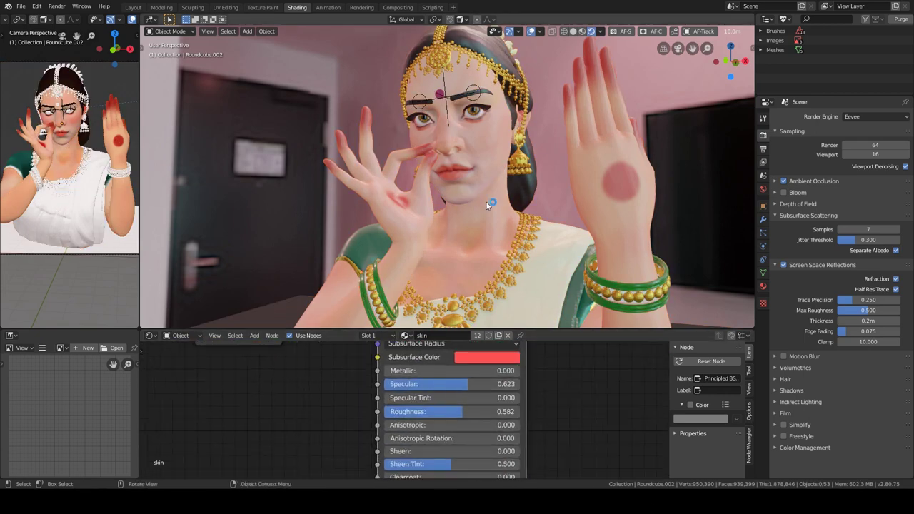
Remove the extra vertex colour layer in Object Data properties.
click(762, 273)
scroll(525, 227, up, 2)
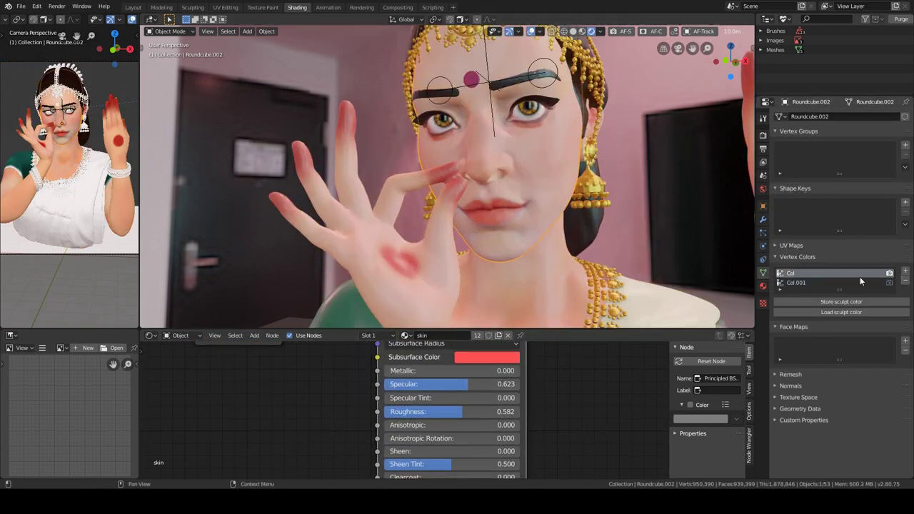
click(905, 280)
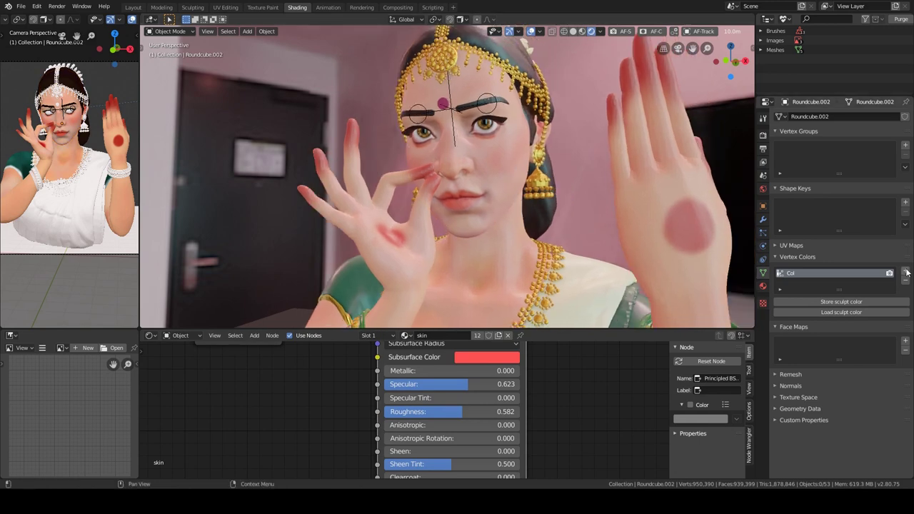
Isolate the head in Local View and make the empty Col.001 layer active for painting.
key(z)
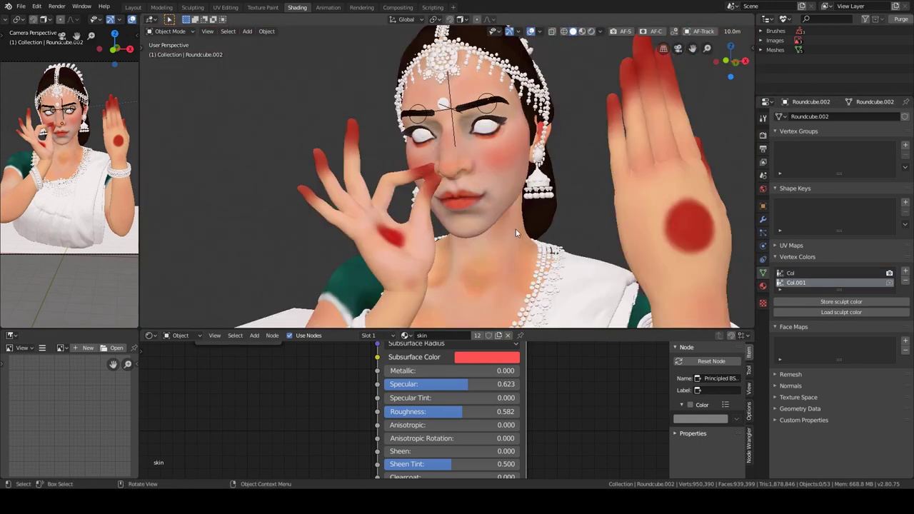
key(ctrl+Tab)
click(409, 20)
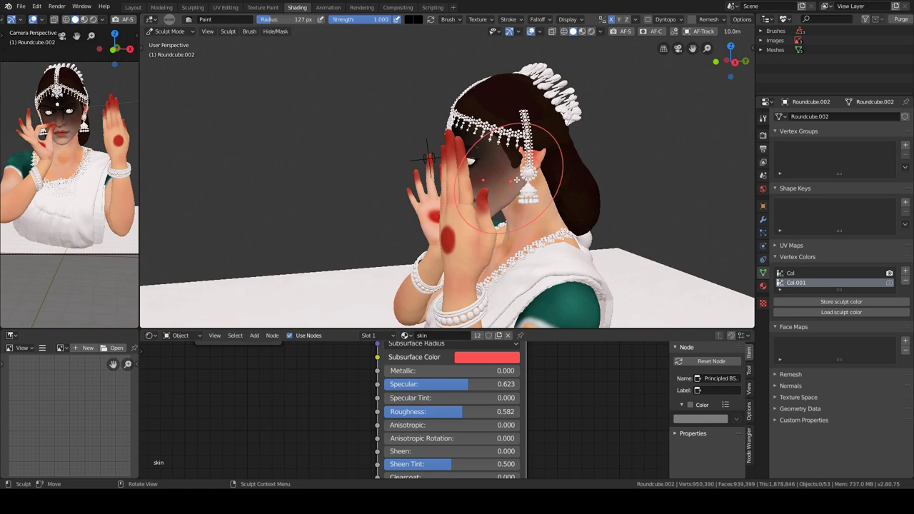
key(KP_Divide)
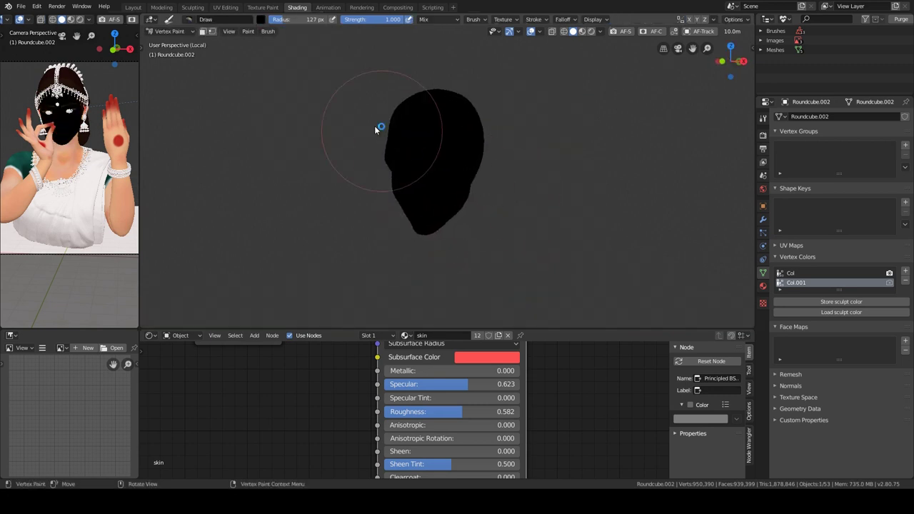
key(ctrl+Tab)
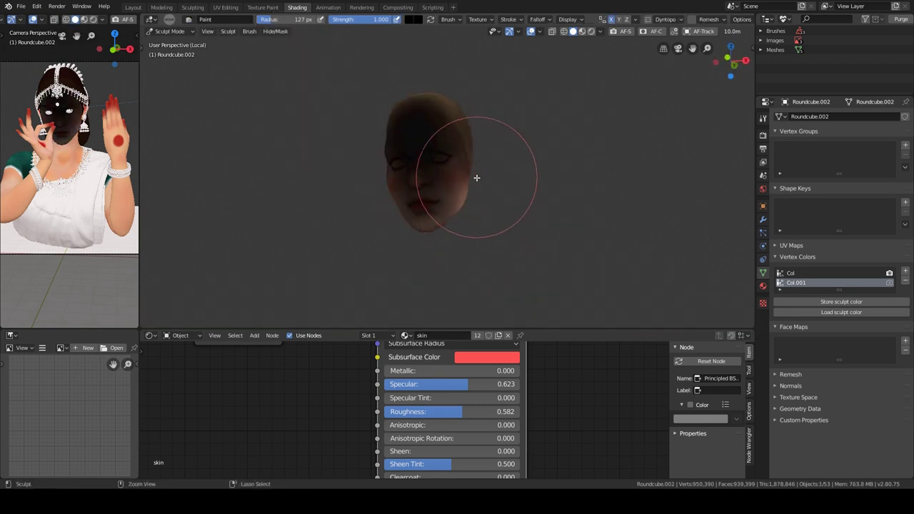
click(841, 313)
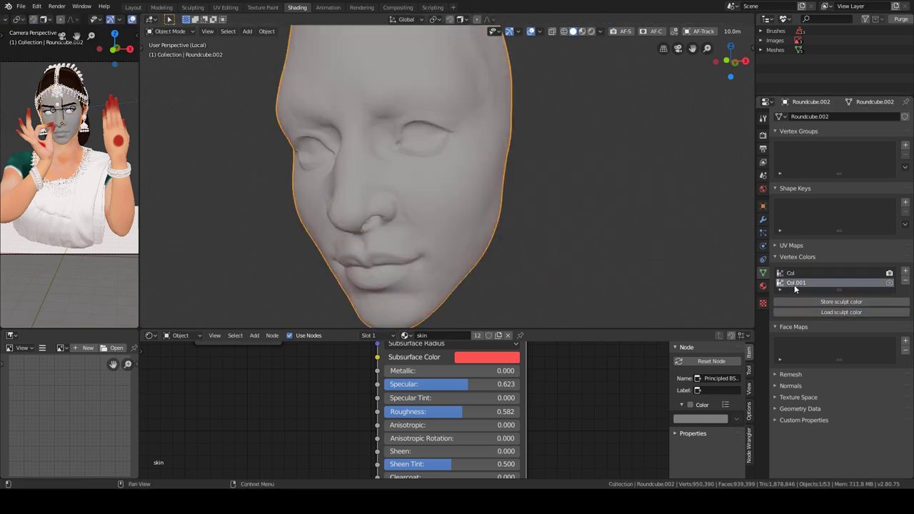
click(762, 301)
Give the paint brush a Voronoi texture with an inverted, tightened colour ramp.
click(857, 145)
click(833, 235)
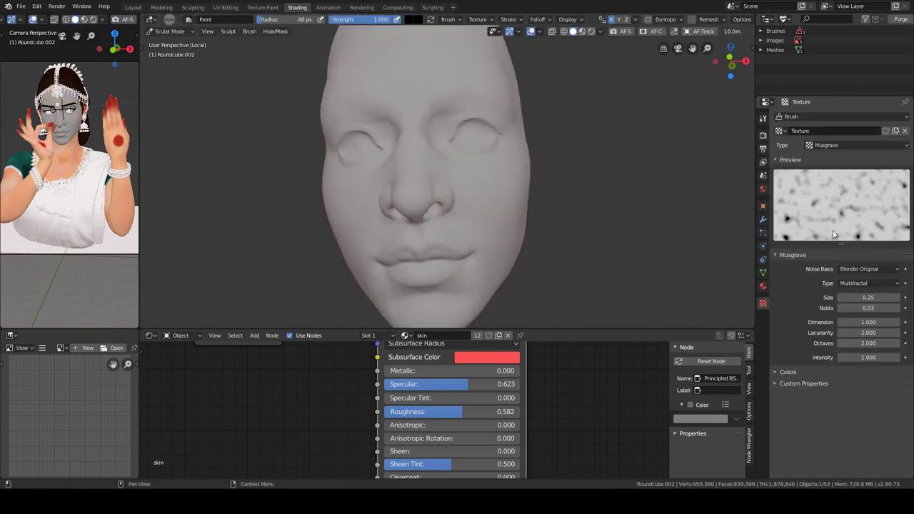
click(857, 145)
click(848, 300)
scroll(798, 447, down, 3)
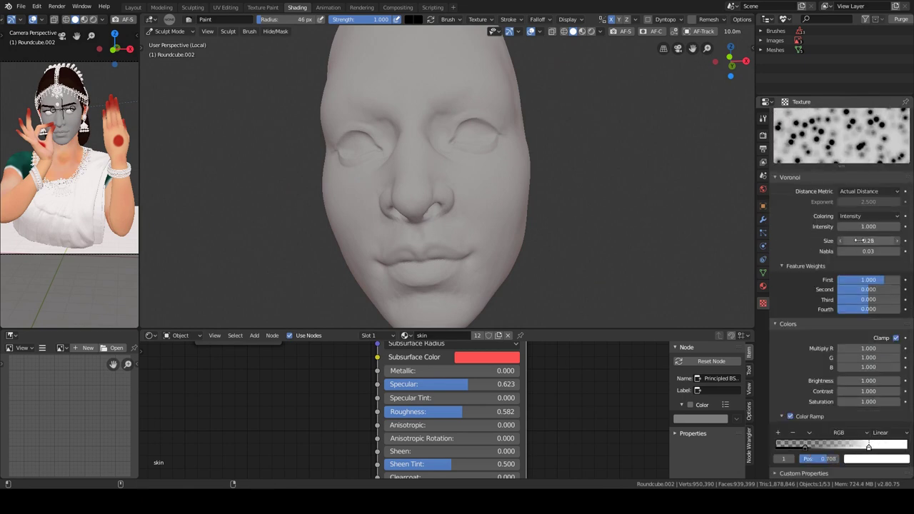
middle_drag(515, 143, 483, 200)
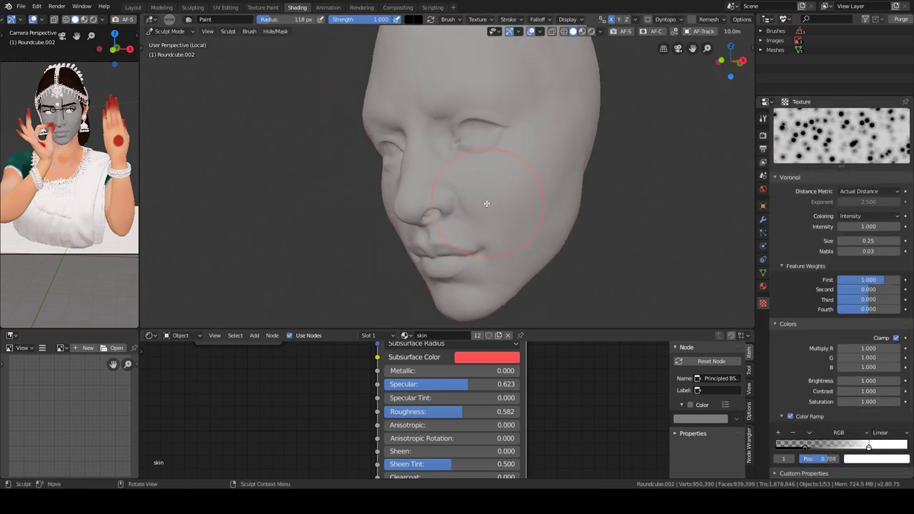
click(829, 424)
middle_drag(557, 200, 510, 173)
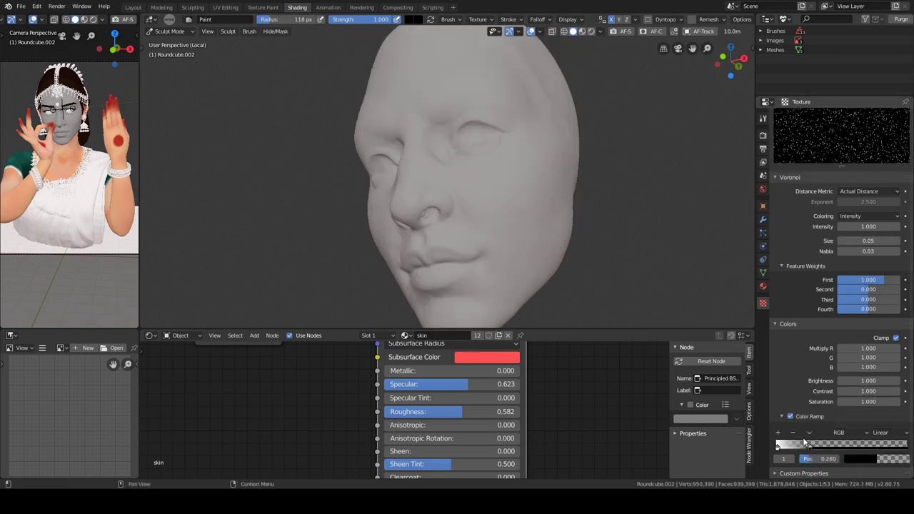
Paint dark freckle spots onto the cheeks.
scroll(515, 189, up, 3)
scroll(516, 190, down, 3)
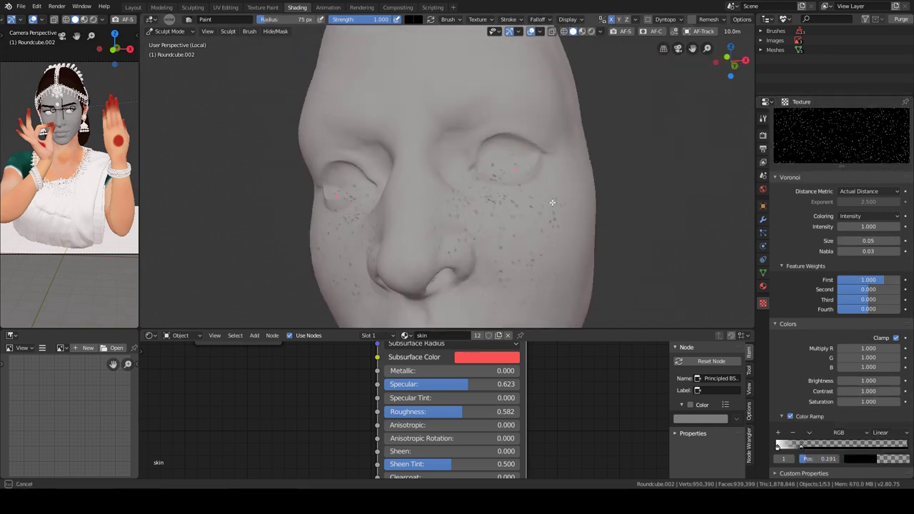
mouse_move(516, 189)
middle_down()
mouse_move(538, 190)
mouse_move(518, 187)
middle_up()
click(508, 19)
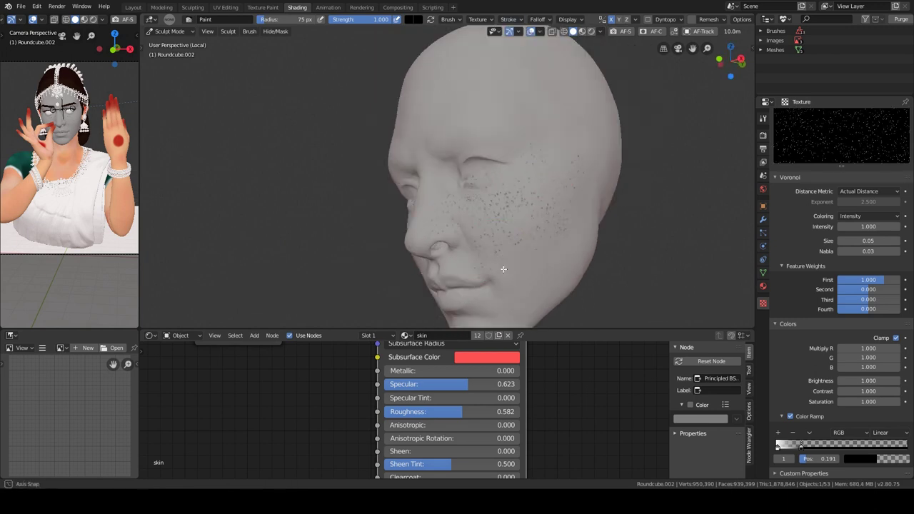
mouse_move(504, 269)
middle_down()
mouse_move(457, 184)
mouse_move(476, 198)
mouse_move(422, 212)
mouse_move(445, 192)
mouse_move(403, 203)
mouse_move(412, 224)
mouse_move(505, 171)
mouse_move(522, 31)
middle_up()
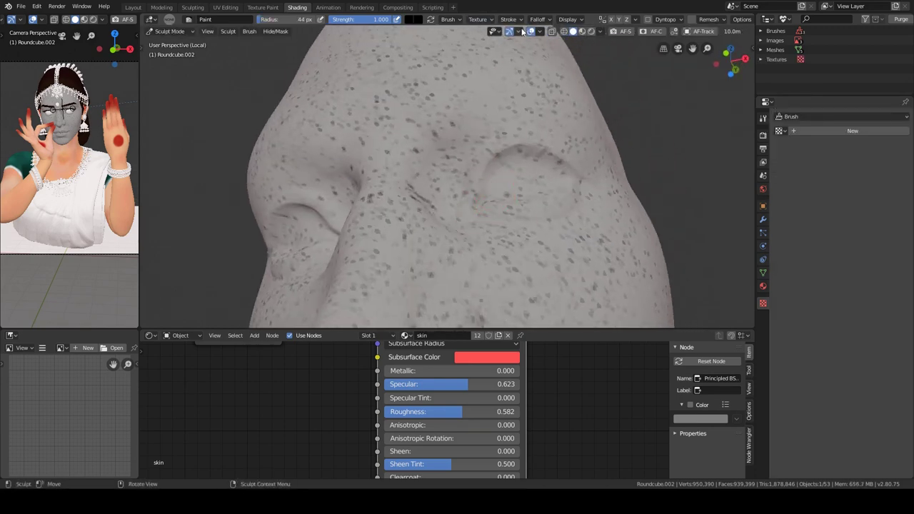
Paint smudged dark outlines around both eyes and adjust the brush strength.
drag(505, 155, 579, 177)
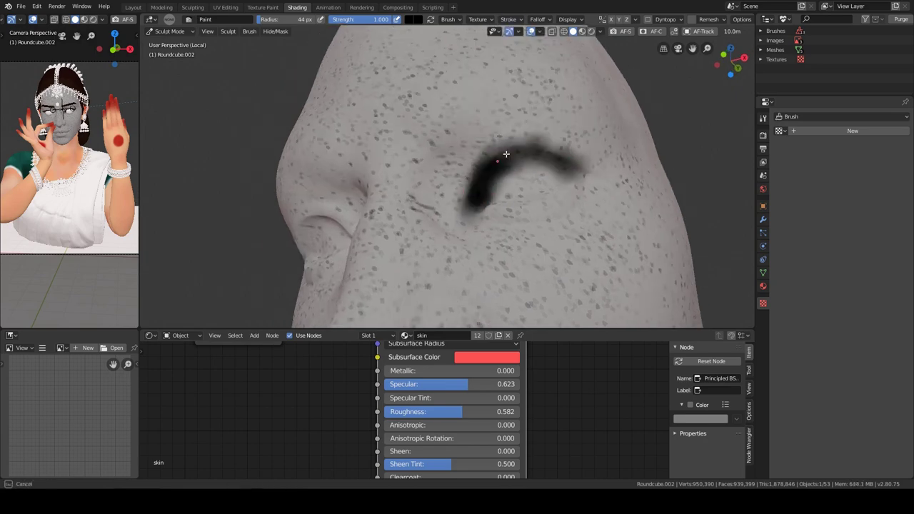
middle_drag(506, 154, 474, 198)
drag(473, 197, 493, 171)
mouse_move(492, 171)
middle_down()
mouse_move(481, 159)
mouse_move(473, 193)
middle_up()
drag(561, 184, 507, 195)
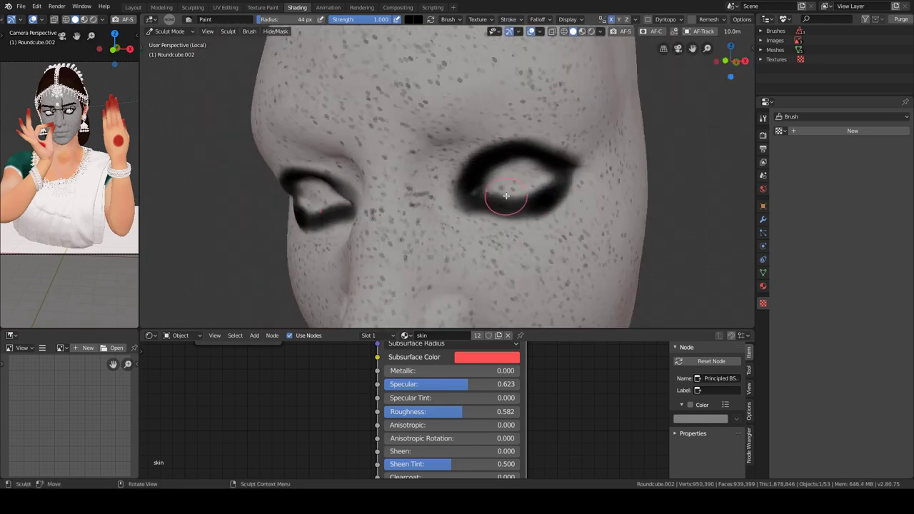
mouse_move(507, 195)
middle_down()
mouse_move(506, 175)
mouse_move(555, 174)
mouse_move(500, 184)
middle_up()
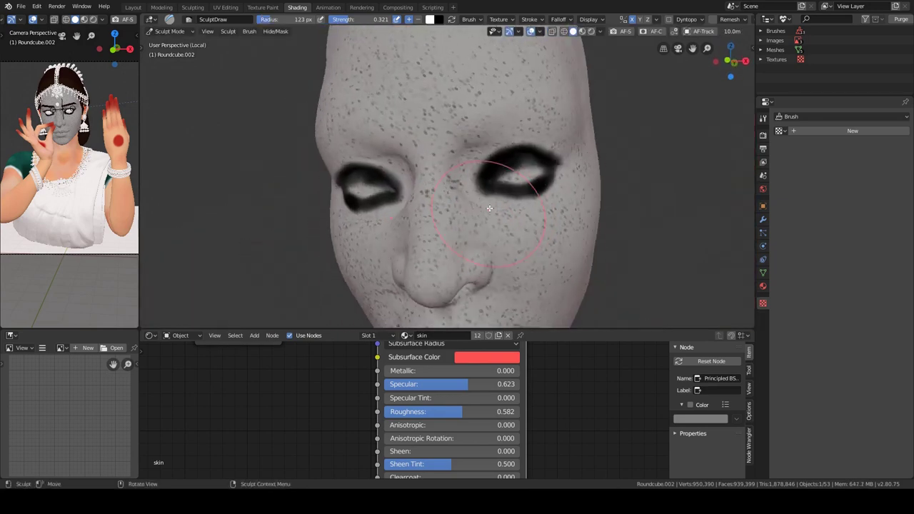
key(shift+f)
mouse_move(463, 185)
middle_down()
mouse_move(465, 210)
mouse_move(429, 235)
mouse_move(464, 179)
mouse_move(510, 148)
mouse_move(465, 179)
mouse_move(536, 237)
mouse_move(449, 282)
mouse_move(500, 168)
mouse_move(486, 228)
mouse_move(500, 214)
middle_up()
Make Col.001 active and add an Attribute node reading Col.001 to the skin shader.
key(ctrl+Tab)
click(762, 273)
click(793, 282)
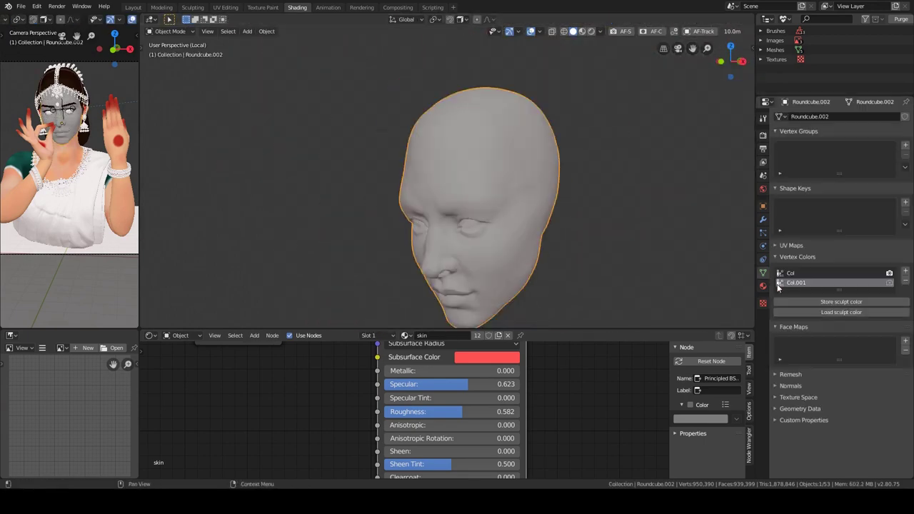
middle_drag(427, 377, 557, 465)
key(shift+a)
click(517, 219)
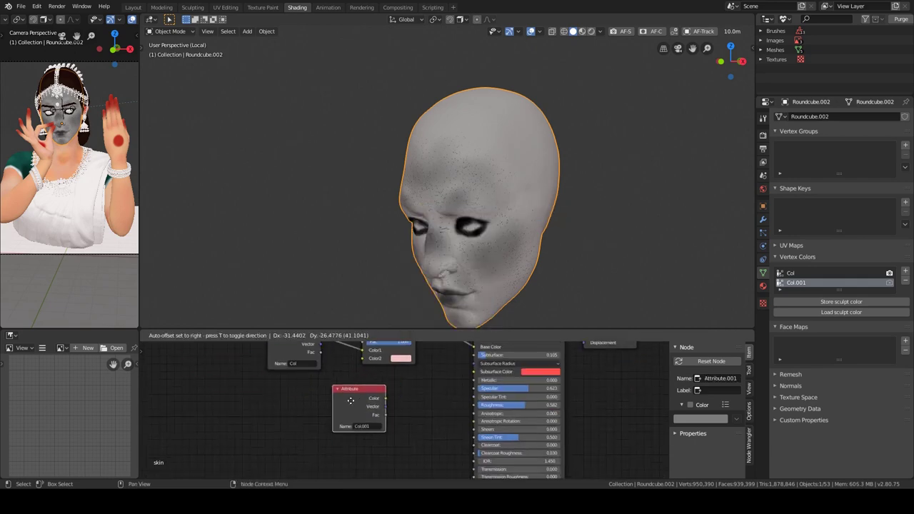
key(z)
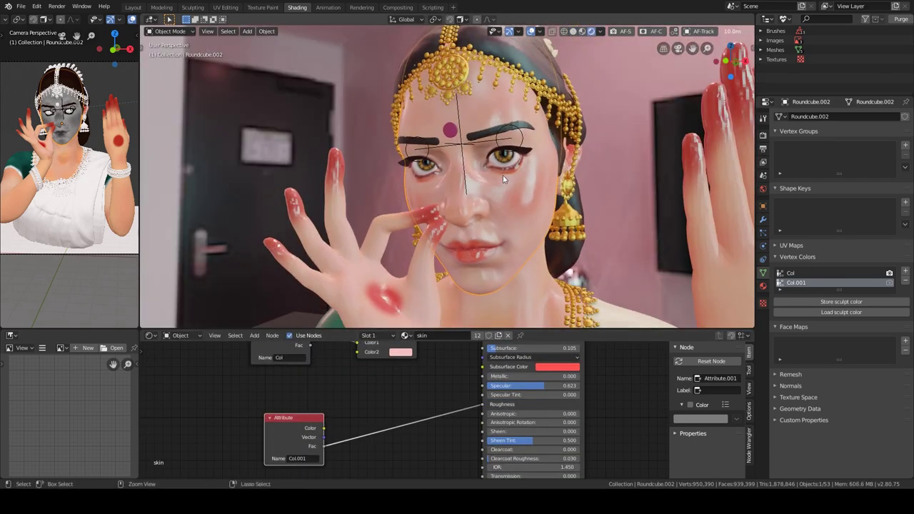
middle_drag(317, 425, 387, 425)
Add a ColorRamp after the Attribute node with its white stop at 0.655.
click(421, 395)
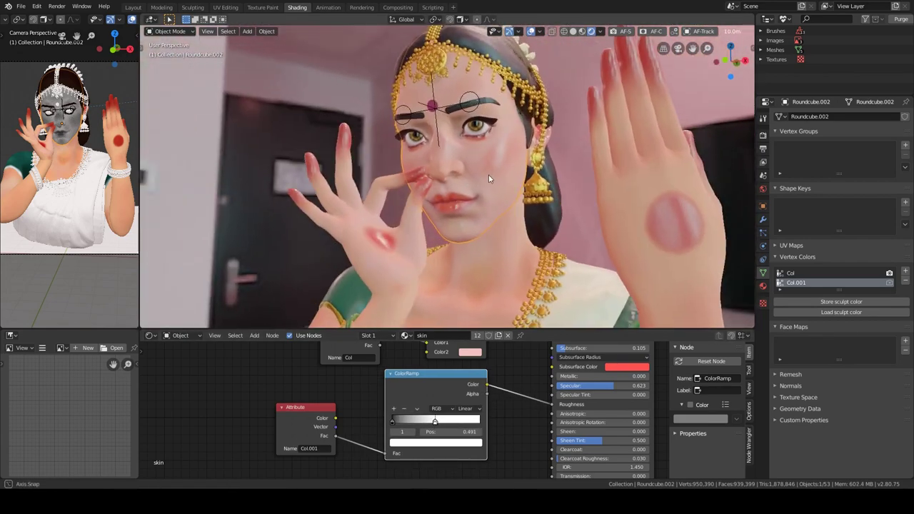
drag(432, 422, 450, 422)
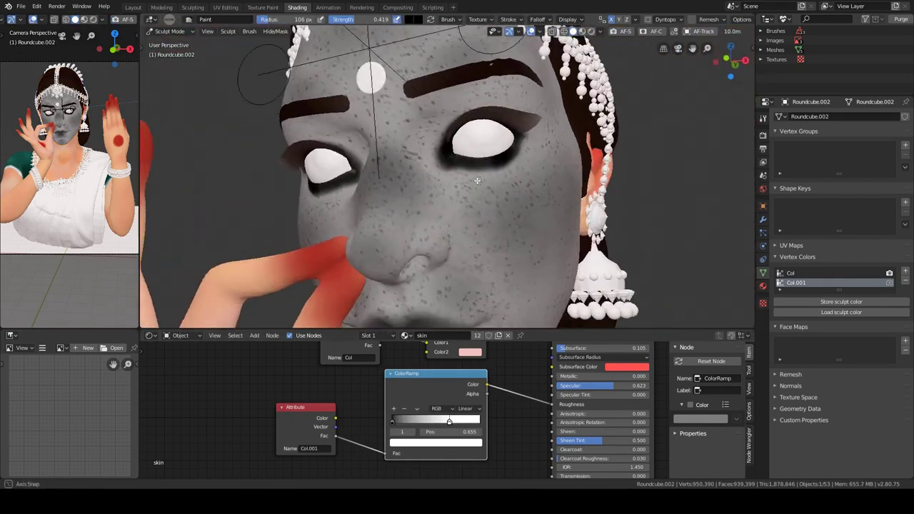
click(413, 21)
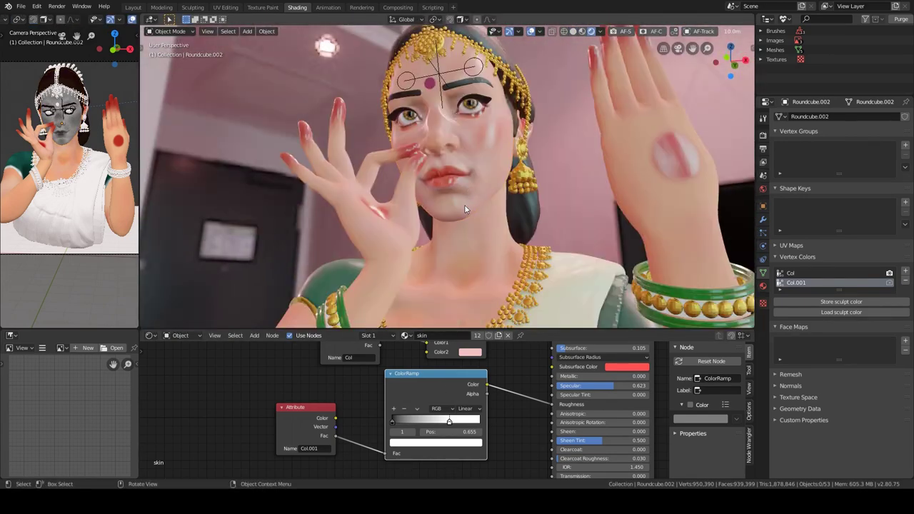
click(436, 443)
Shrink the paint brush radius to 51 px, then return to Object Mode.
key(ctrl+Tab)
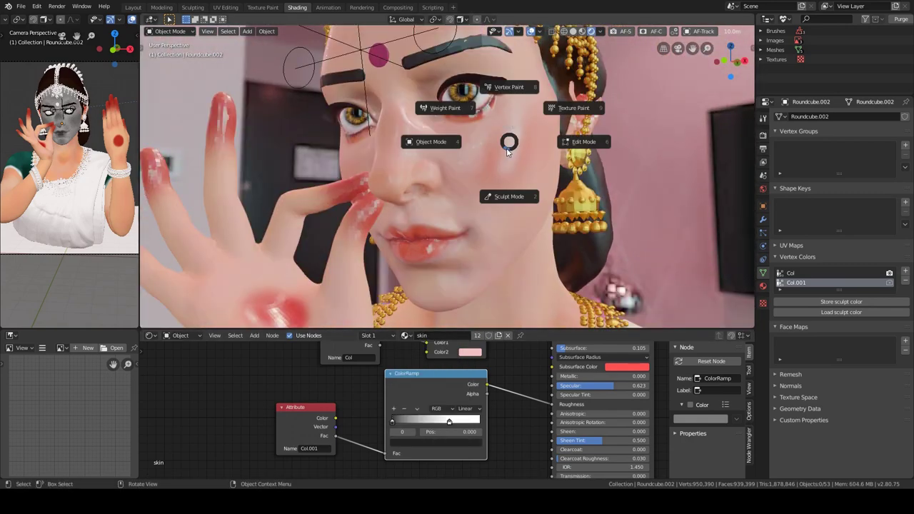
click(509, 196)
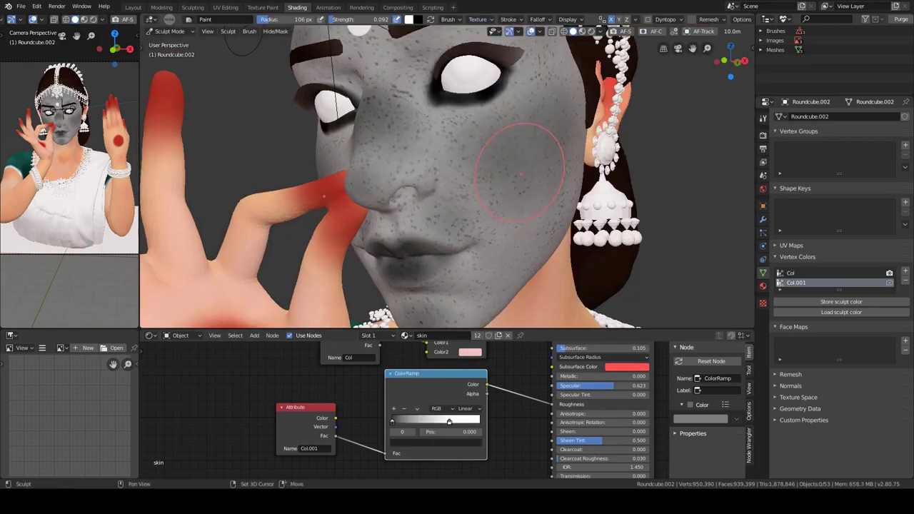
middle_drag(458, 144, 473, 200)
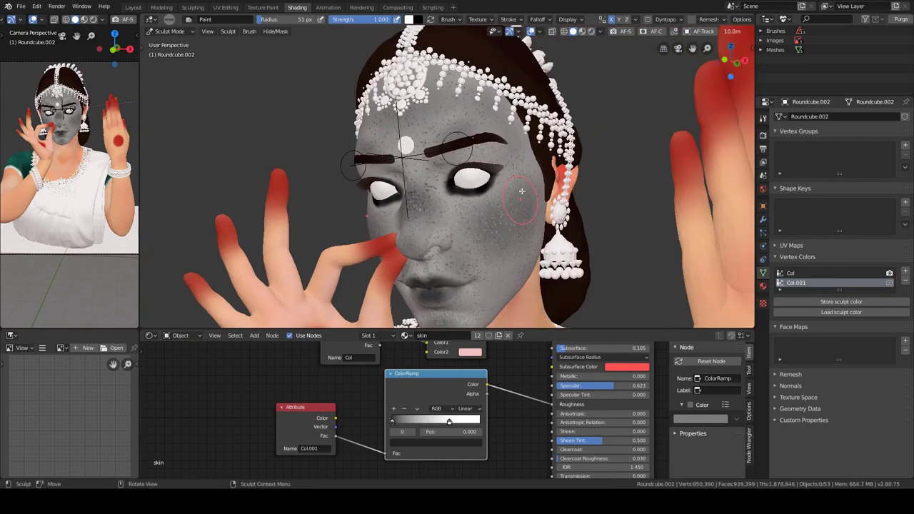
mouse_move(474, 200)
middle_down()
mouse_move(512, 168)
mouse_move(515, 236)
middle_up()
key(z)
click(532, 196)
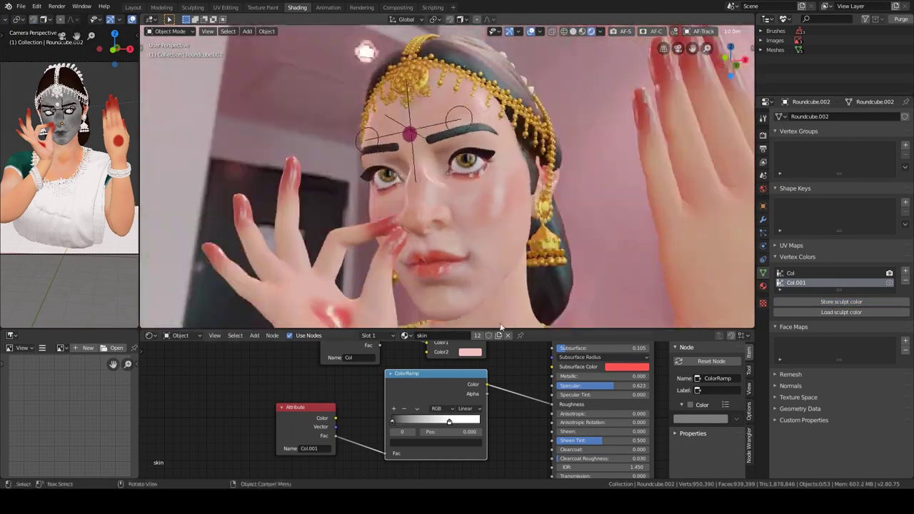
Feed the spot layer into a Bump node and set its Strength to 0.117.
key(shift+a)
drag(352, 449, 427, 457)
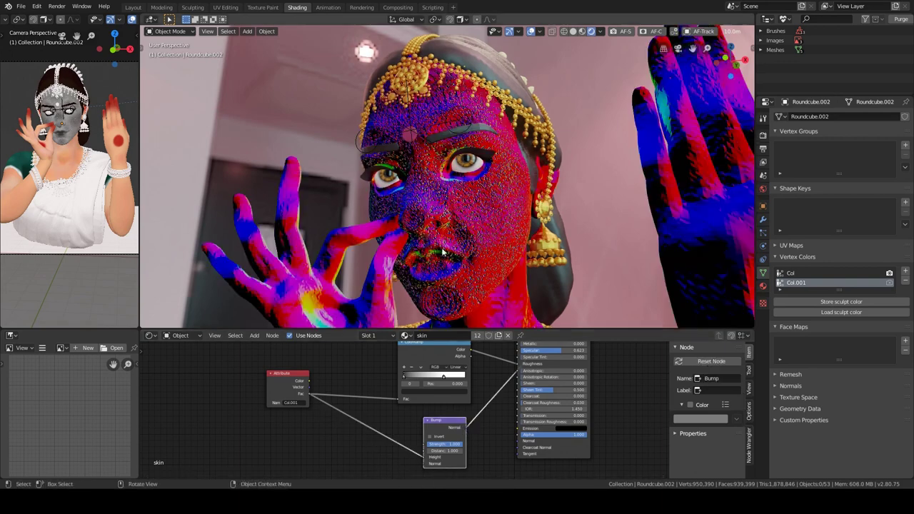
key(ctrl+z)
key(ctrl+z)
key(ctrl+z)
key(ctrl+z)
key(ctrl+shift+z)
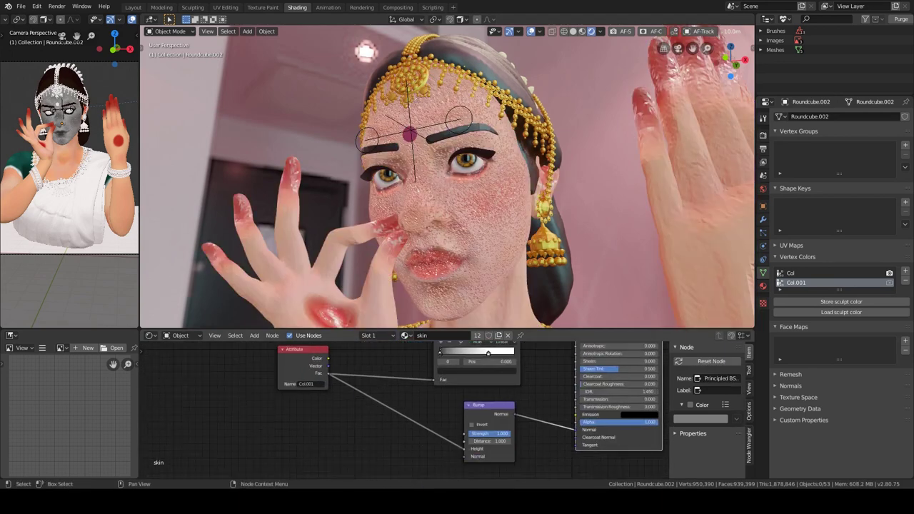
scroll(424, 381, up, 5)
drag(424, 381, 336, 377)
mouse_move(440, 235)
middle_down()
mouse_move(462, 220)
mouse_move(470, 193)
mouse_move(485, 236)
middle_up()
scroll(470, 193, down, 3)
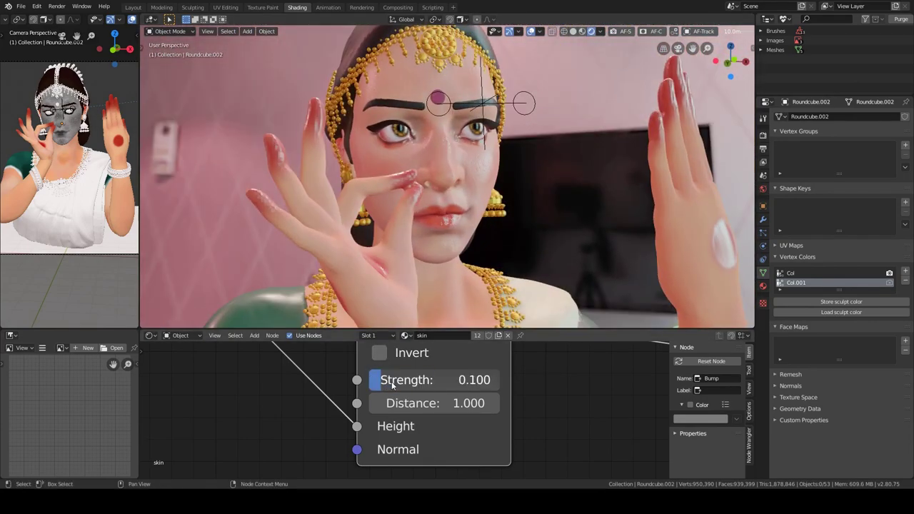
drag(392, 386, 397, 385)
middle_drag(451, 221, 451, 208)
scroll(396, 255, down, 3)
Select the Roundcube torso and view it through the scene camera.
click(435, 255)
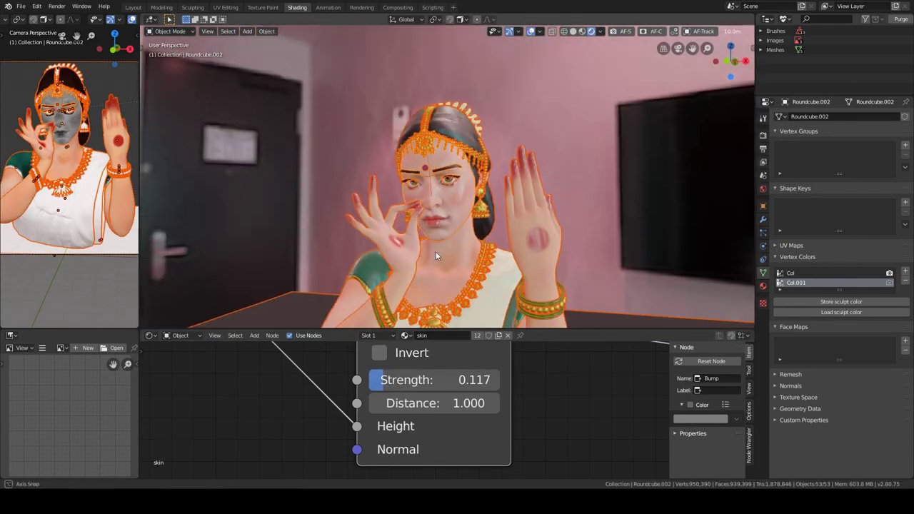
middle_drag(436, 255, 461, 237)
key(alt+a)
key(KP_0)
click(445, 207)
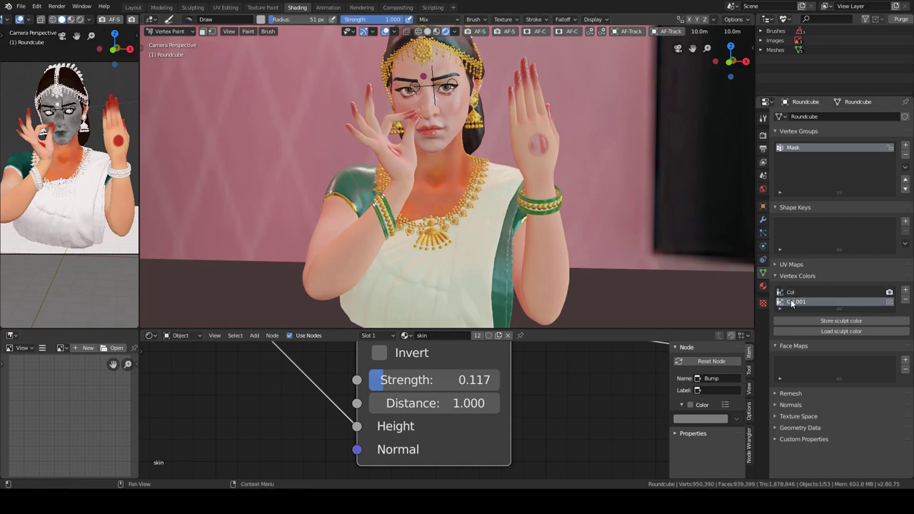
Isolate the torso in local view and orbit to inspect the painted spots on torso and arm.
key(KP_Divide)
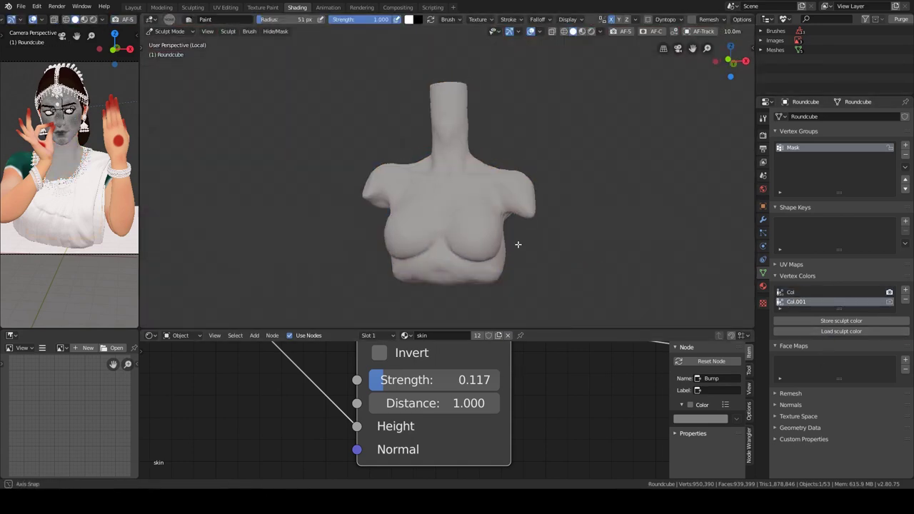
scroll(515, 201, up, 2)
middle_drag(515, 201, 557, 214)
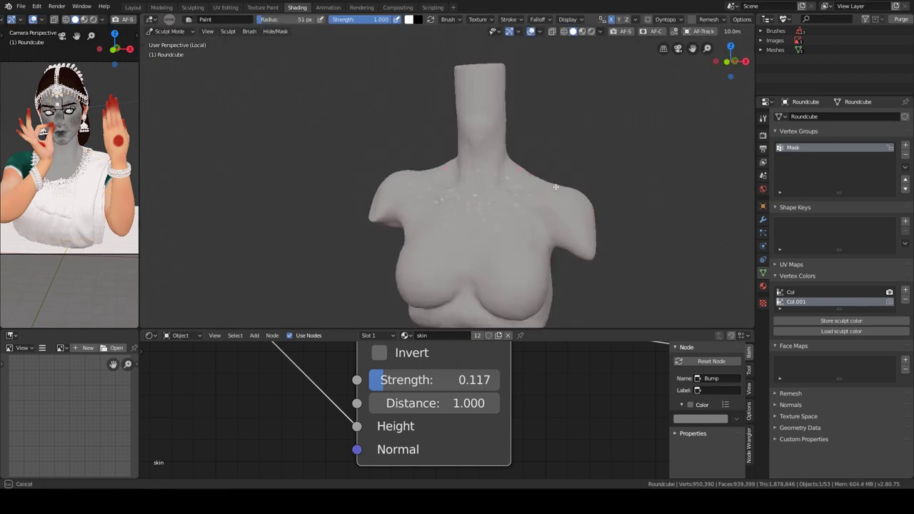
scroll(602, 214, up, 3)
key(g)
key(KP_Divide)
scroll(560, 248, up, 4)
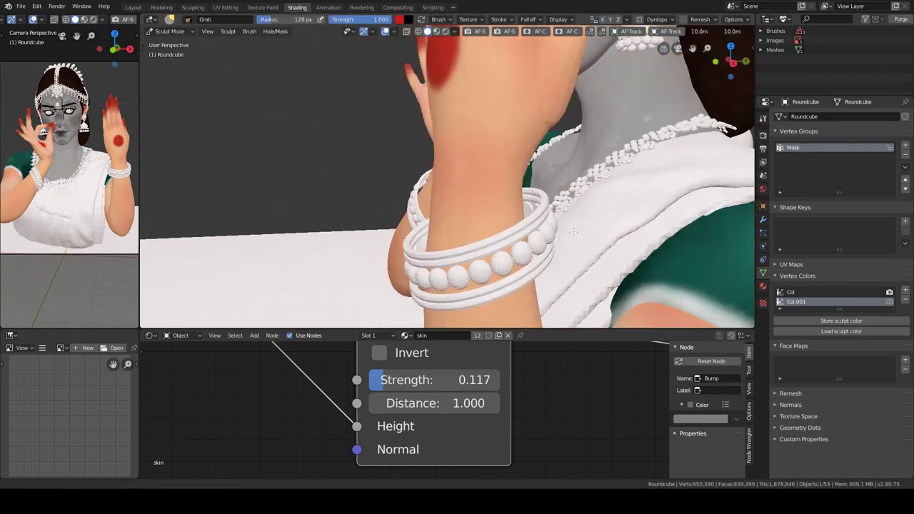
middle_drag(560, 248, 614, 250)
scroll(615, 250, down, 4)
Re-isolate the torso in sculpt mode to check the spots on neck and shoulder.
key(ctrl+Tab)
key(ctrl+Tab)
key(KP_Divide)
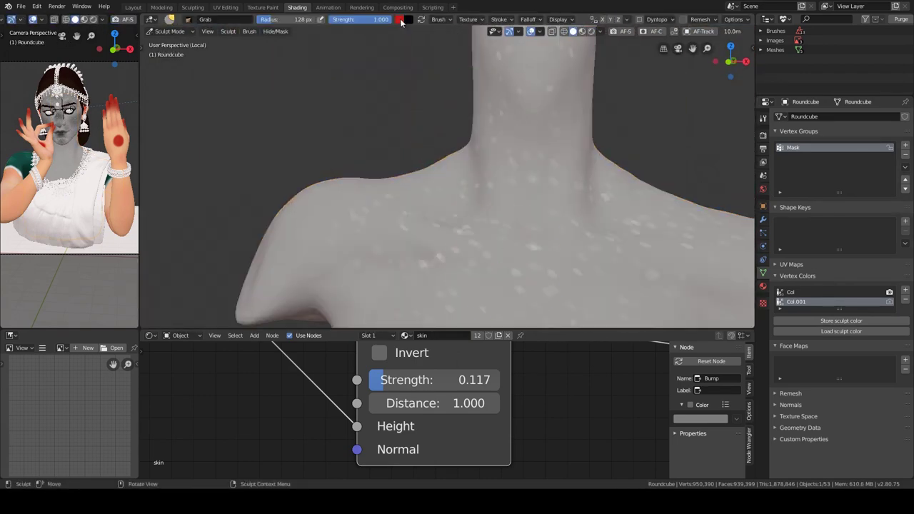
mouse_move(541, 215)
middle_down()
mouse_move(473, 240)
mouse_move(487, 206)
middle_up()
key(ctrl+Tab)
key(KP_Divide)
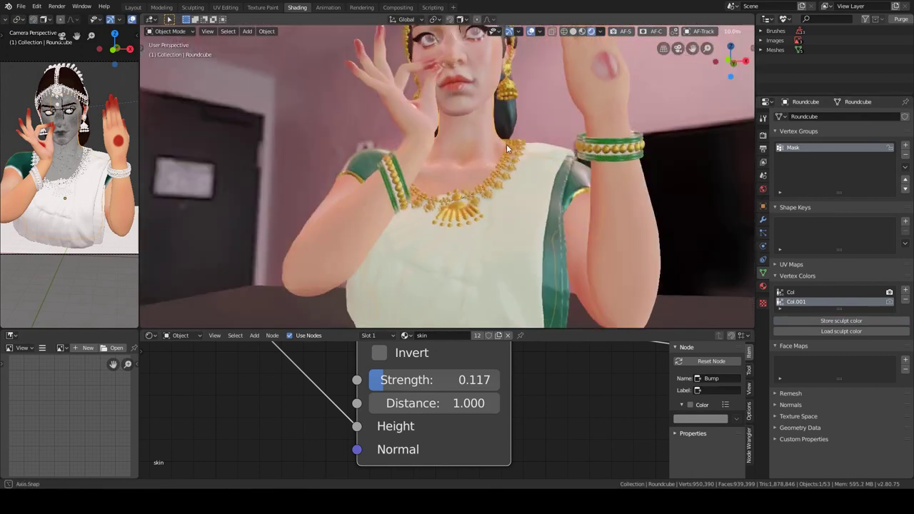
key(ctrl+Tab)
Select the raised right hand, switch its shown colour layer, and inspect its freckles in sculpt mode.
click(547, 164)
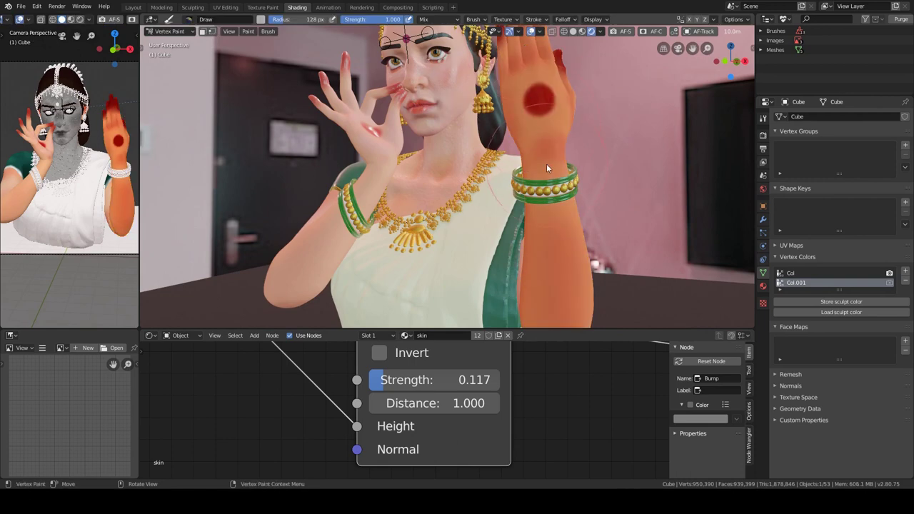
click(809, 303)
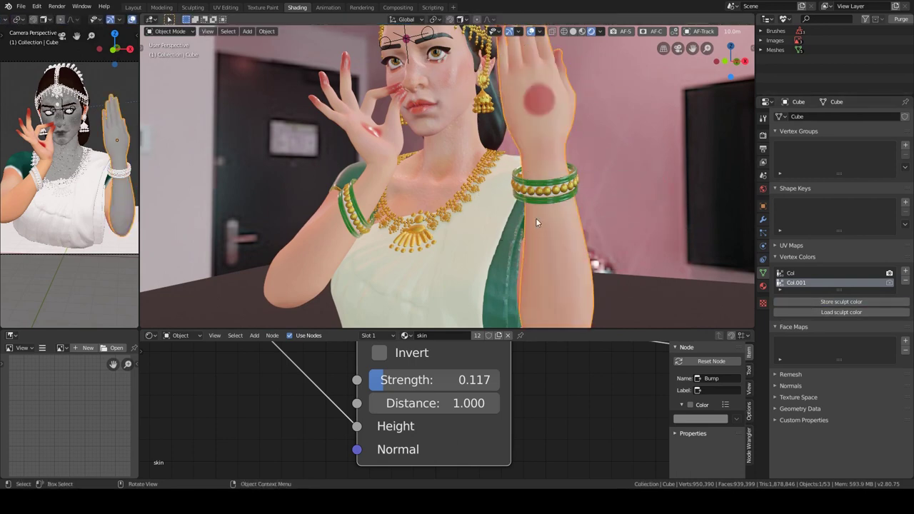
key(ctrl+Tab)
middle_drag(588, 153, 543, 157)
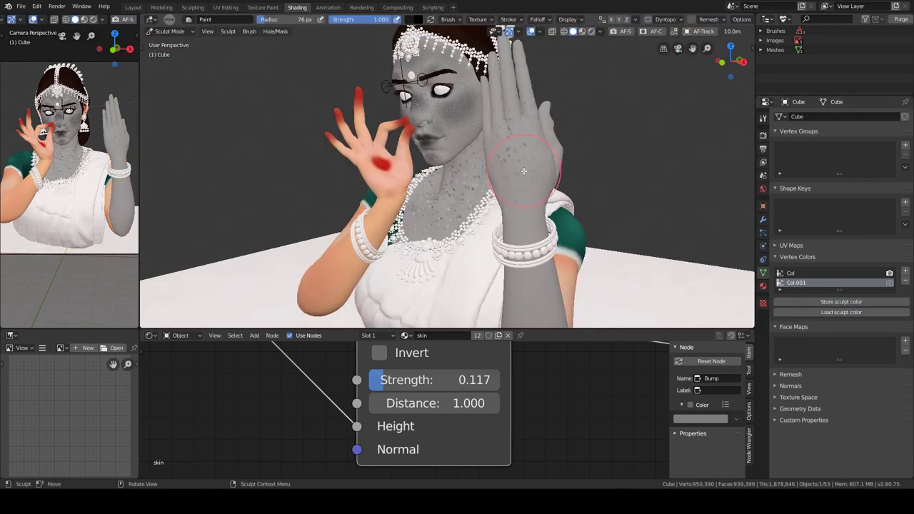
mouse_move(499, 293)
middle_down()
mouse_move(480, 176)
mouse_move(510, 241)
mouse_move(627, 267)
middle_up()
scroll(492, 181, up, 3)
scroll(509, 241, down, 2)
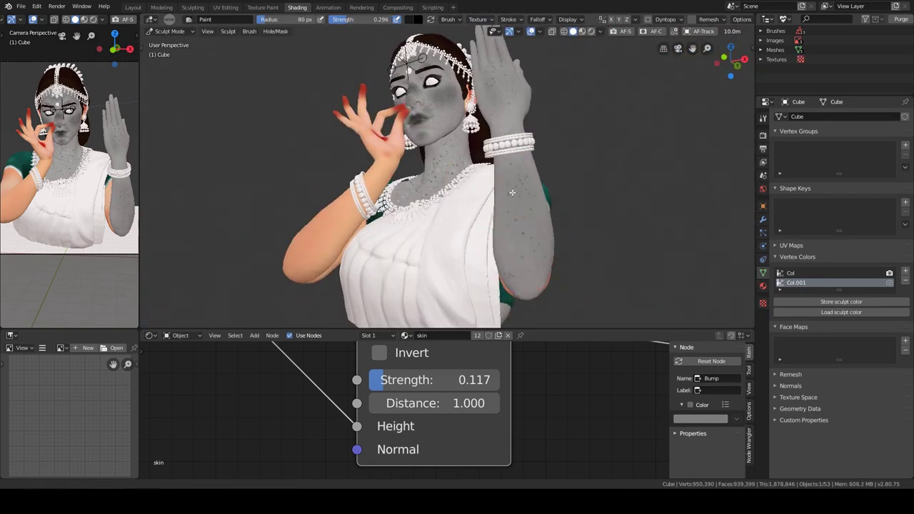
key(ctrl+Tab)
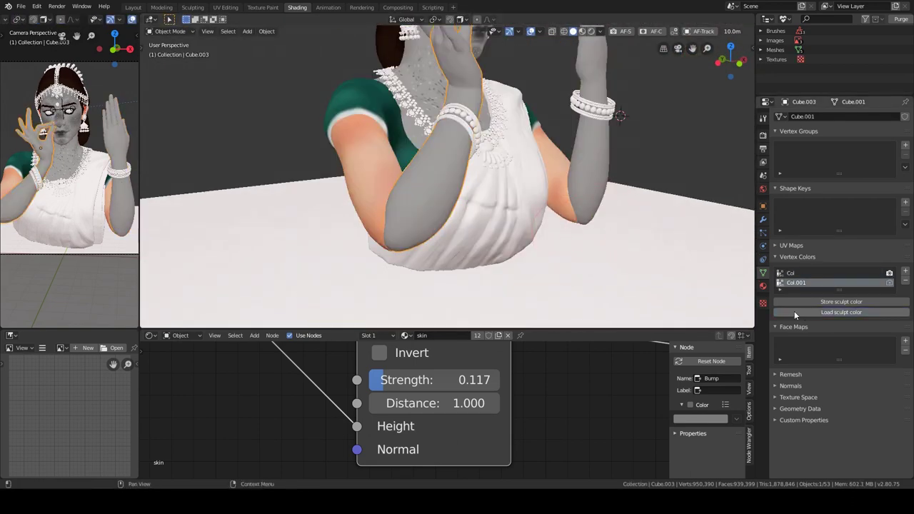
Inspect the torso spots up close in sculpt mode, then select the saree.
click(794, 312)
mouse_move(490, 184)
middle_down()
mouse_move(460, 215)
mouse_move(482, 251)
middle_up()
scroll(451, 221, up, 2)
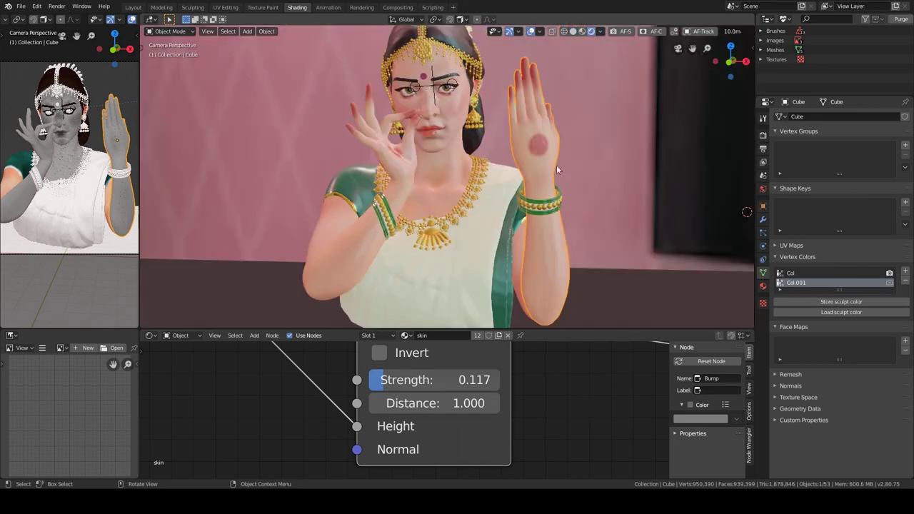
click(391, 249)
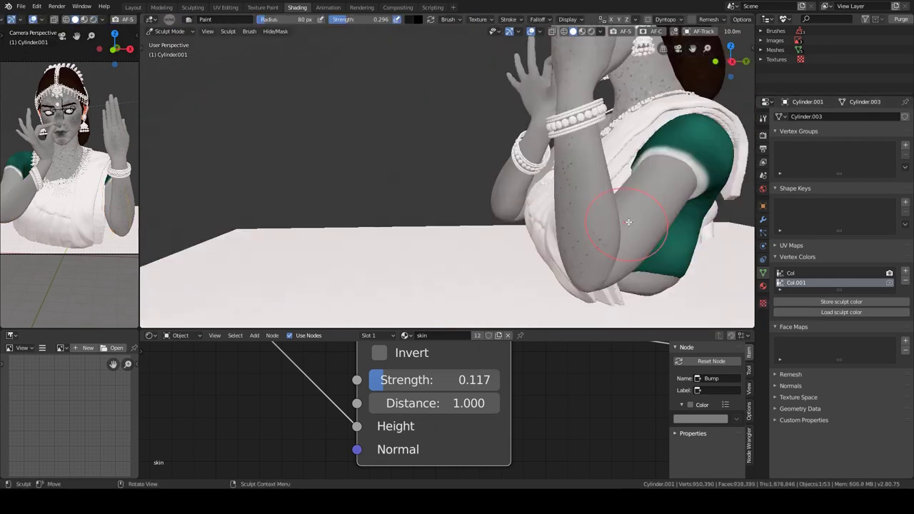
click(541, 243)
Select the torso mesh and switch it to Vertex Paint through the mode pie.
key(ctrl+Tab)
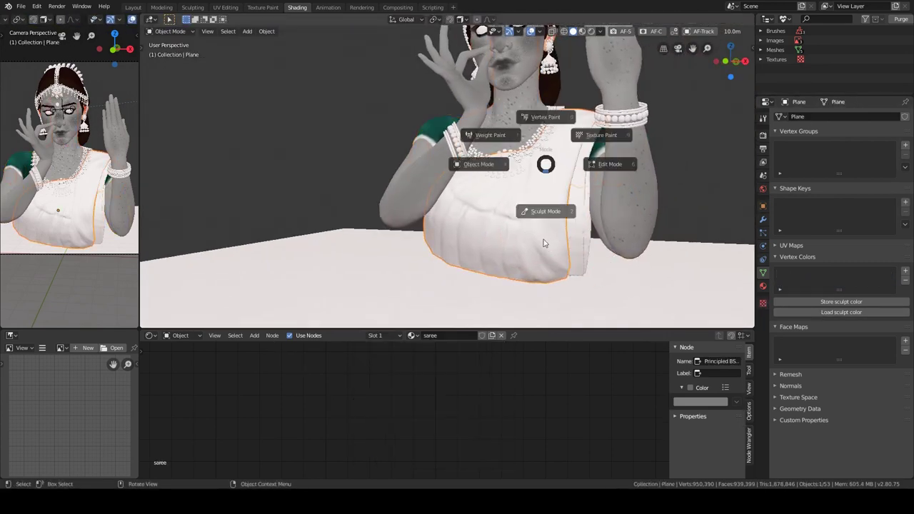
click(580, 237)
middle_drag(580, 238, 551, 118)
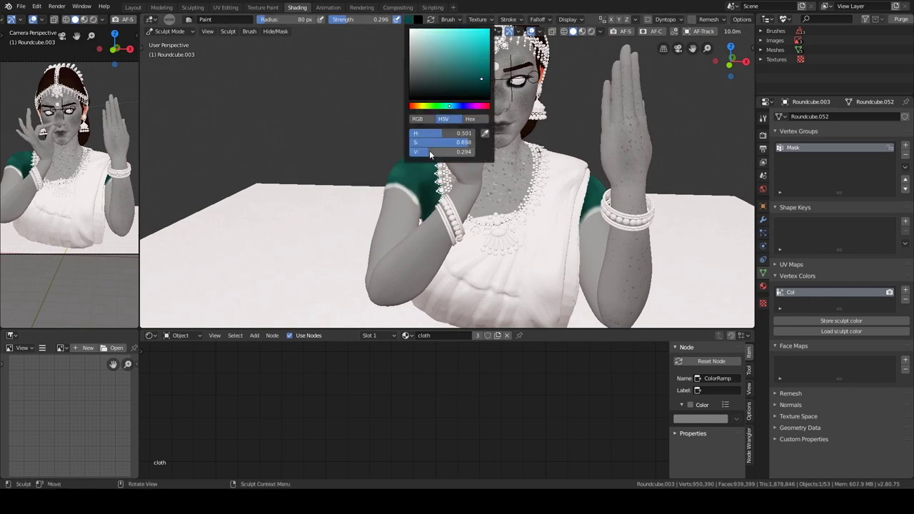
key(ctrl+Tab)
click(547, 205)
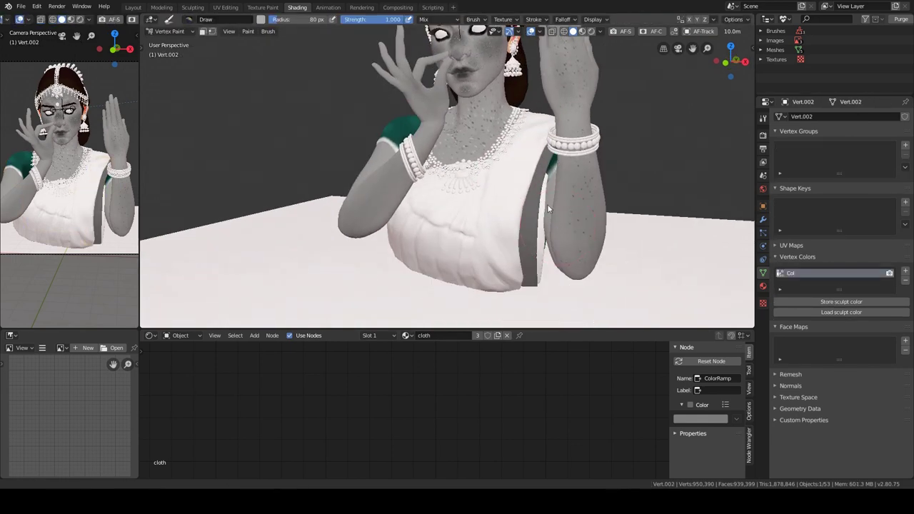
Undo the mode change twice and orbit to a frontal view of the figure.
middle_drag(557, 232, 457, 143)
key(ctrl+z)
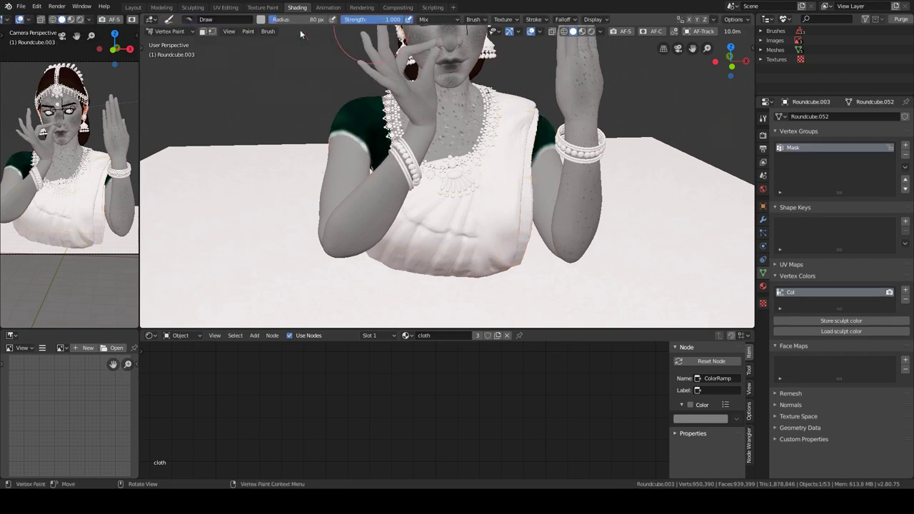
key(ctrl+z)
middle_drag(556, 191, 431, 233)
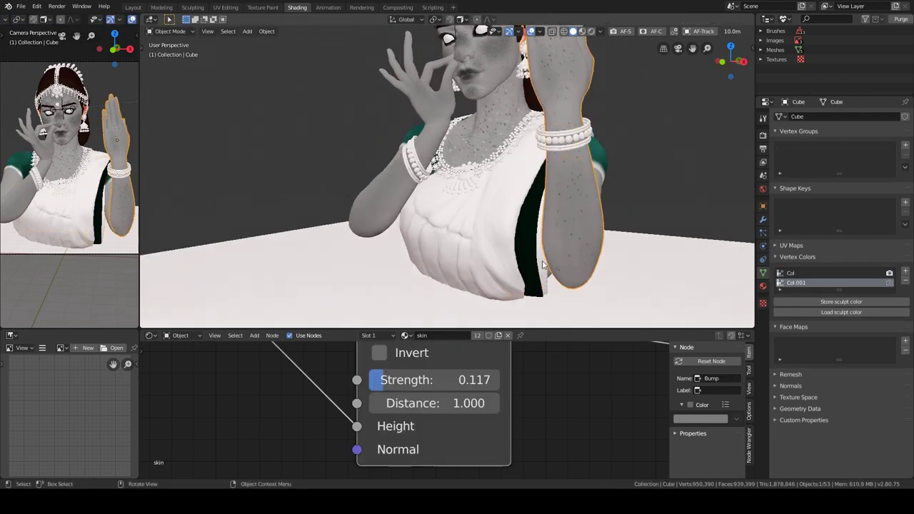
key(z)
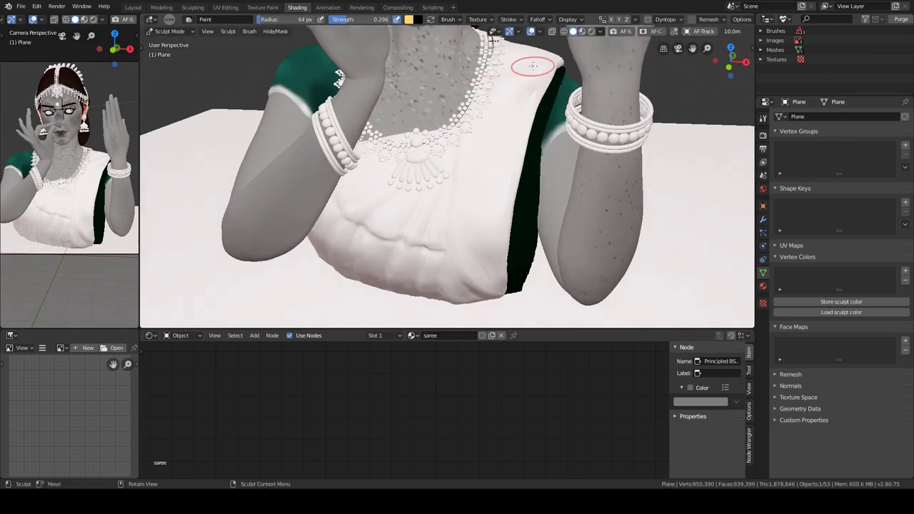
Add a Col colour layer to the saree and paint yellow borders with dark green edges.
click(905, 271)
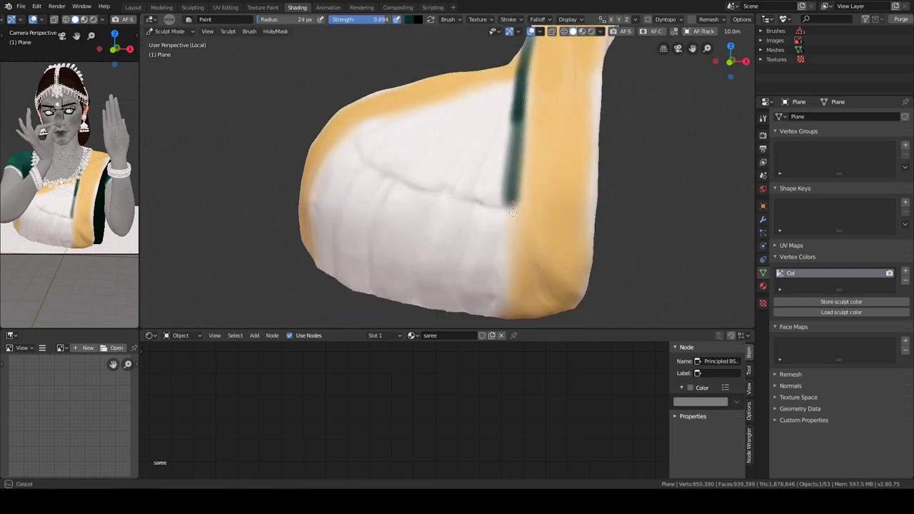
middle_drag(486, 191, 453, 233)
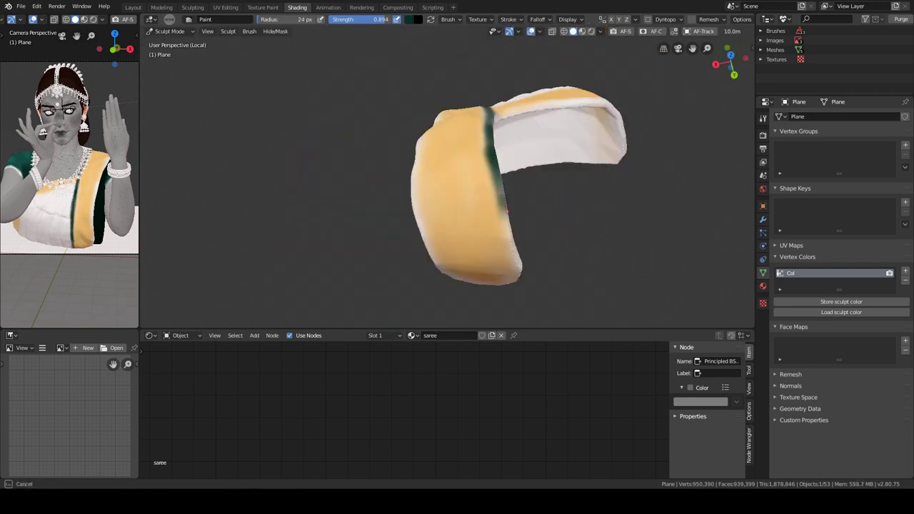
middle_drag(471, 172, 551, 226)
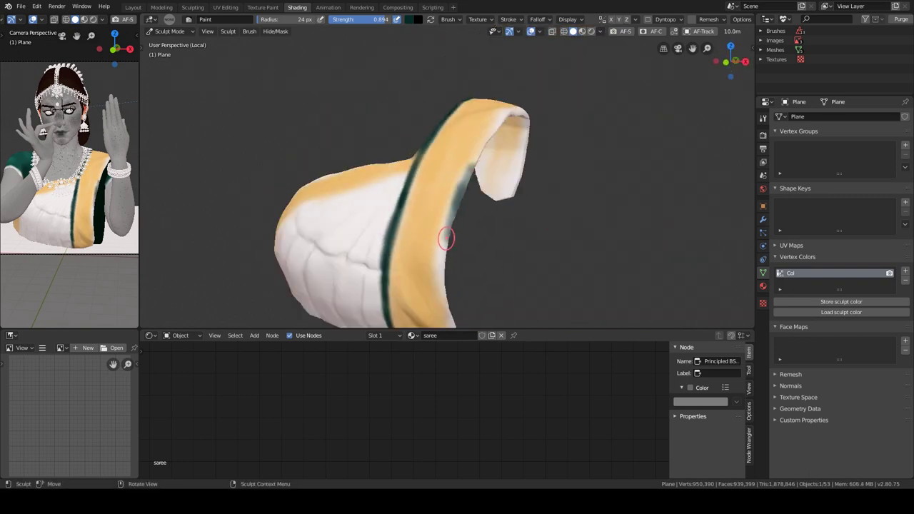
mouse_move(446, 238)
middle_down()
mouse_move(424, 242)
mouse_move(496, 182)
mouse_move(451, 97)
mouse_move(471, 179)
mouse_move(608, 112)
middle_up()
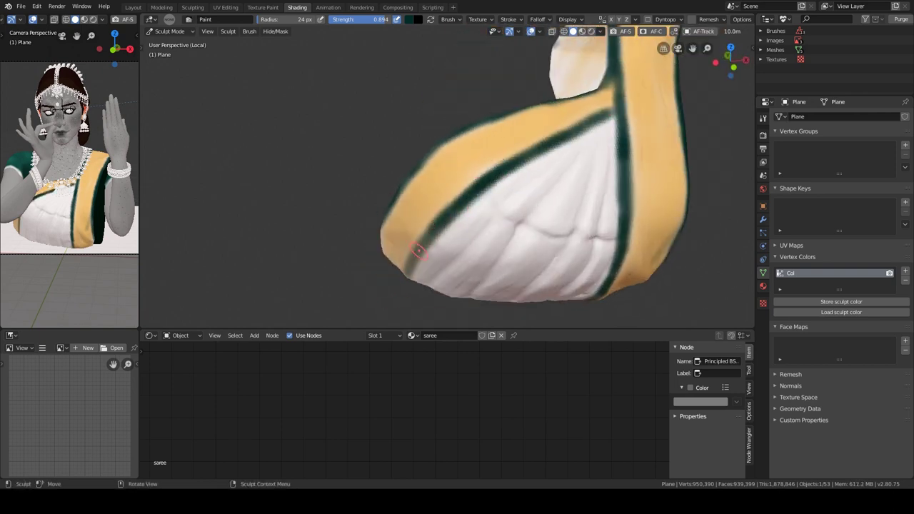
scroll(417, 250, down, 3)
scroll(470, 245, up, 5)
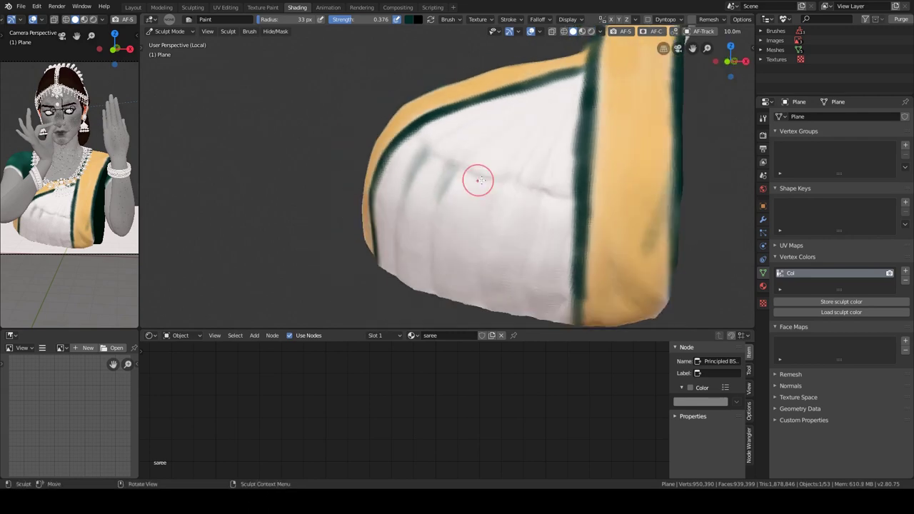
mouse_move(527, 158)
middle_down()
mouse_move(410, 21)
mouse_move(426, 213)
mouse_move(439, 229)
mouse_move(327, 229)
mouse_move(535, 259)
middle_up()
click(422, 35)
key(shift+f)
key(ctrl+Tab)
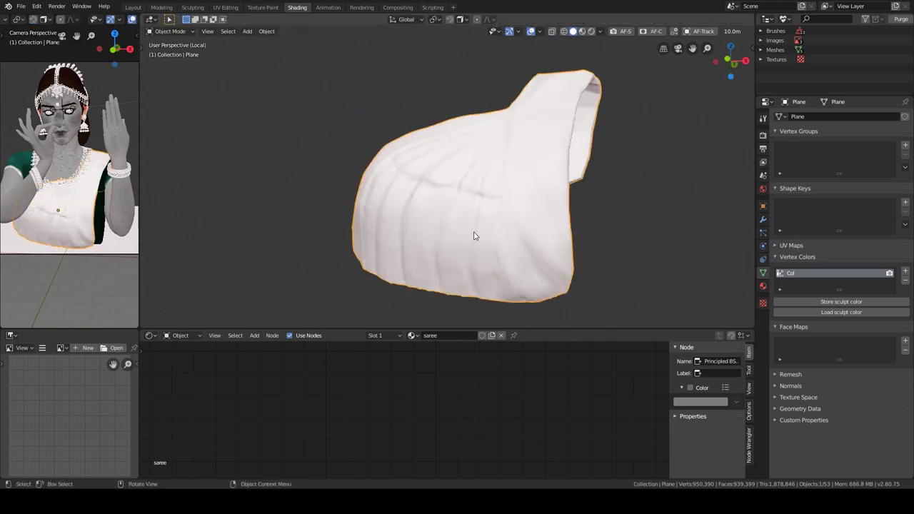
Add an Attribute node to the saree material and link its Color output into the shader.
key(KP_Divide)
ctrl+scroll(382, 434, down, 2)
click(385, 401)
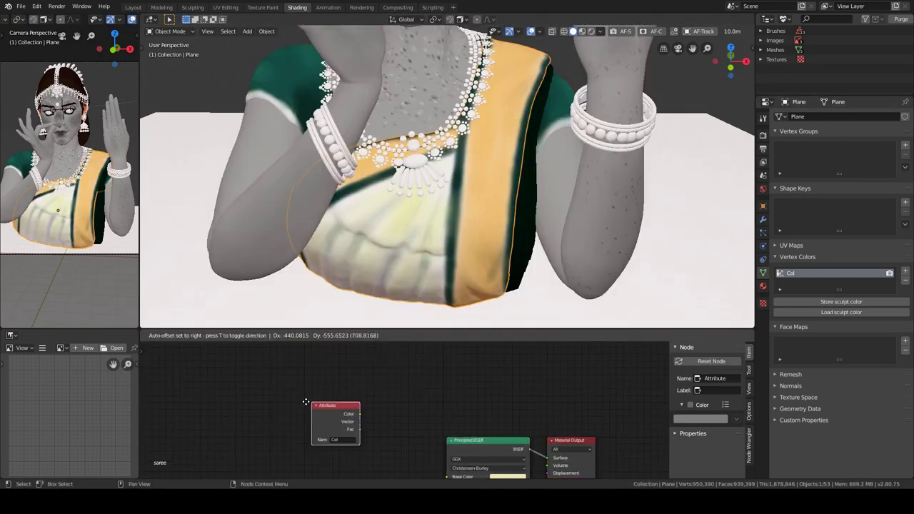
drag(333, 409, 450, 430)
click(310, 409)
scroll(310, 409, up, 3)
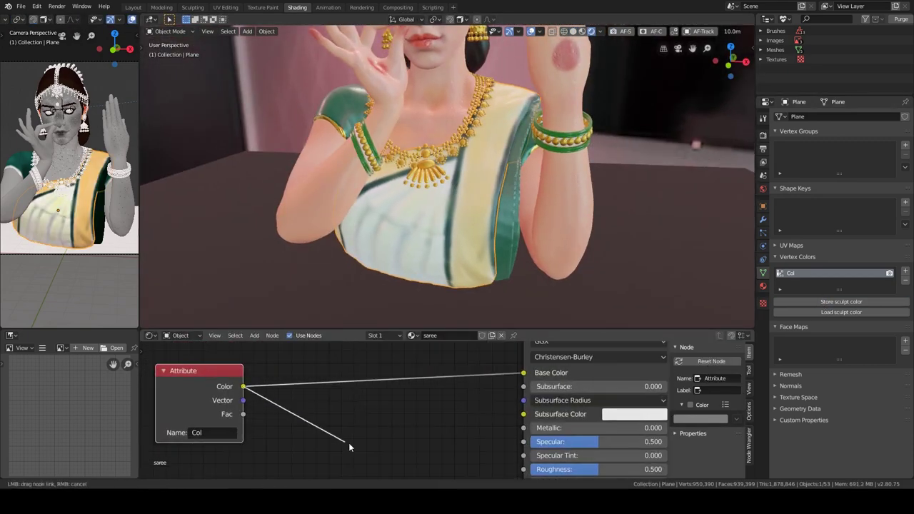
drag(219, 383, 524, 400)
Insert a ColorRamp between Attribute and Base Color, moving the black stop to 0.209.
key(shift+a)
click(443, 458)
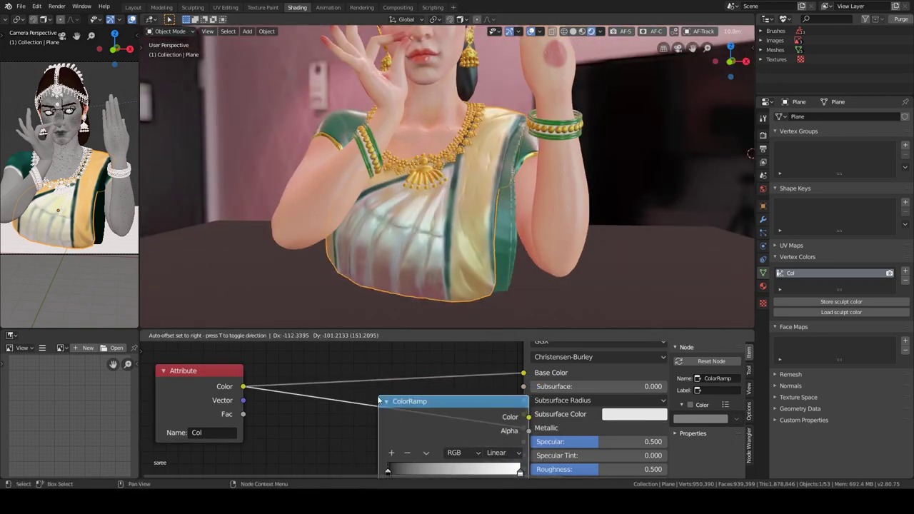
click(400, 379)
drag(350, 439, 377, 442)
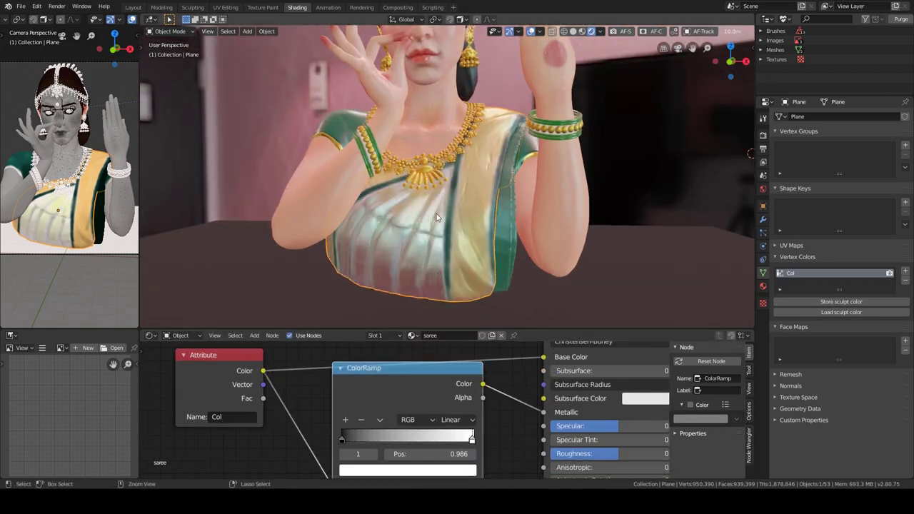
Put the saree into sculpt mode to paint on its new Col.001 layer.
ctrl+middle_drag(437, 217, 663, 310)
key(ctrl+Tab)
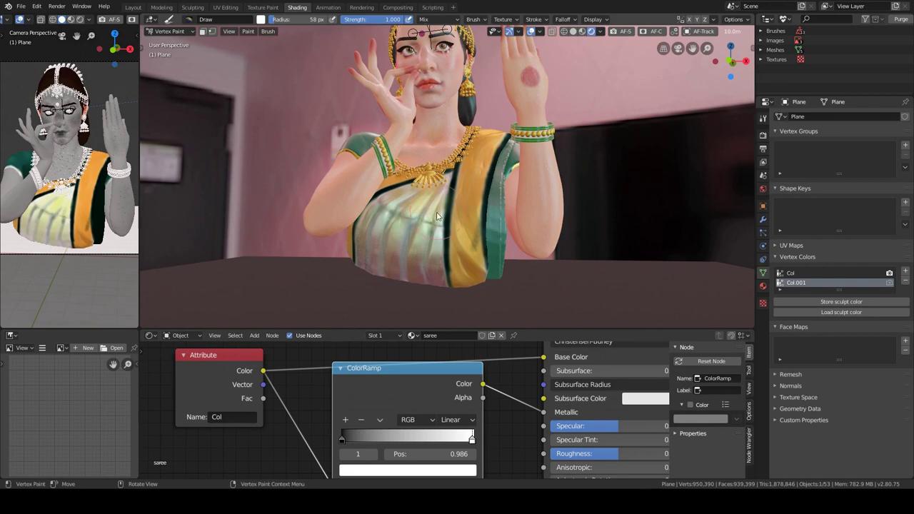
middle_drag(437, 215, 453, 202)
click(842, 312)
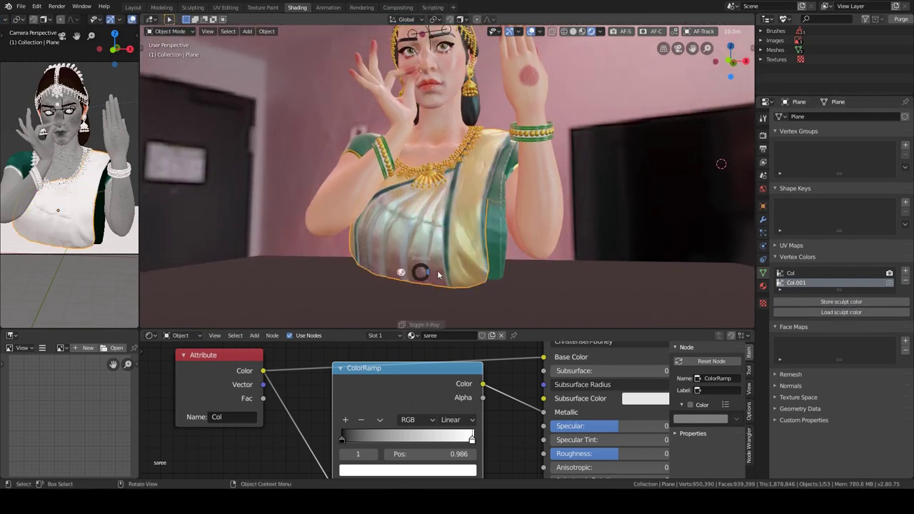
scroll(471, 214, up, 5)
Paint a dark vertical stripe down the saree and inspect it in local view.
drag(494, 108, 490, 184)
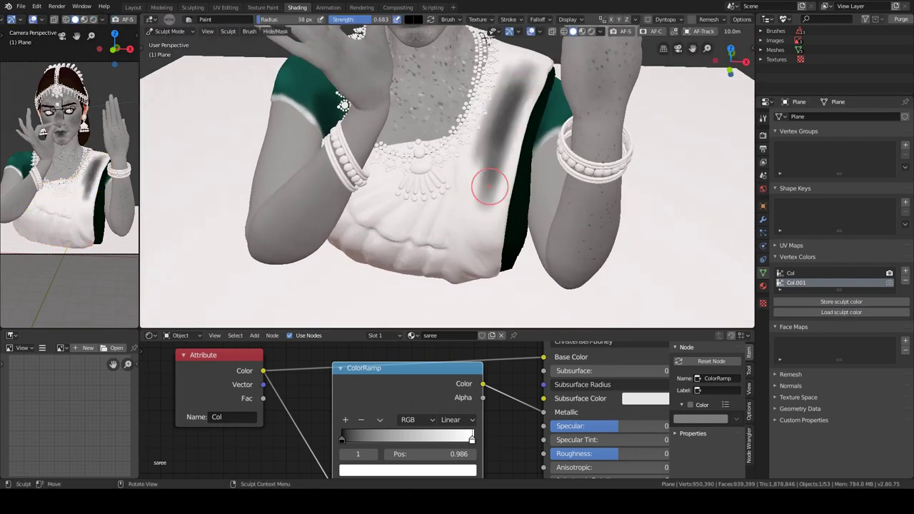
key(KP_Divide)
mouse_move(497, 149)
middle_down()
mouse_move(498, 181)
mouse_move(560, 116)
middle_up()
middle_drag(539, 75, 526, 294)
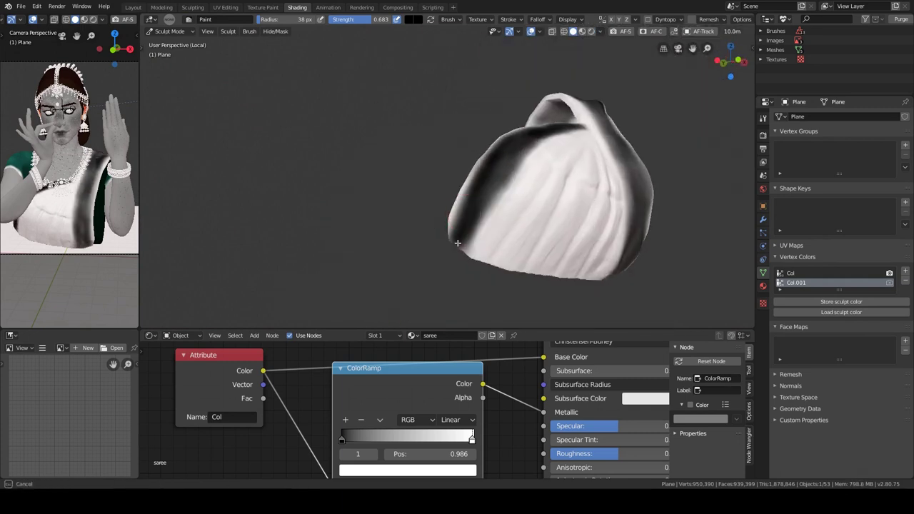
key(KP_Divide)
key(ctrl+Tab)
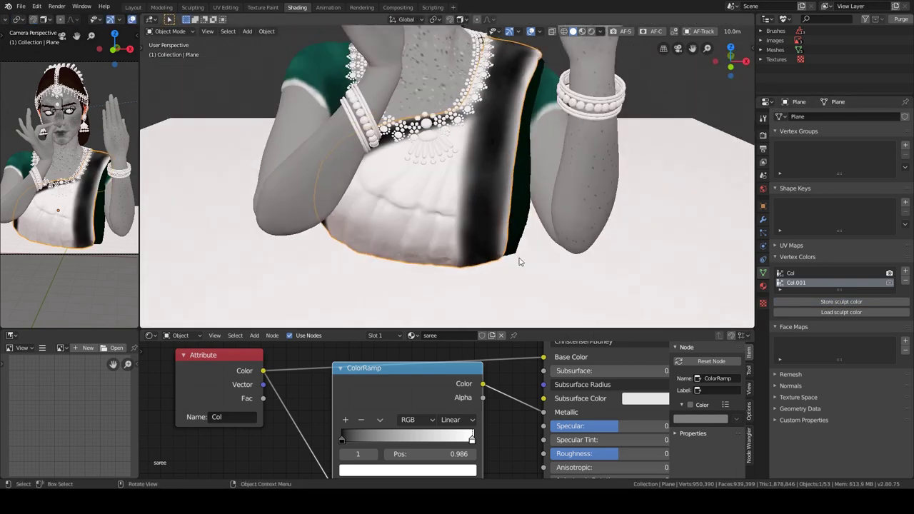
Add a second Attribute node and slide a ColorRamp stop to brighten the saree.
key(shift+a)
click(439, 304)
scroll(534, 394, down, 2)
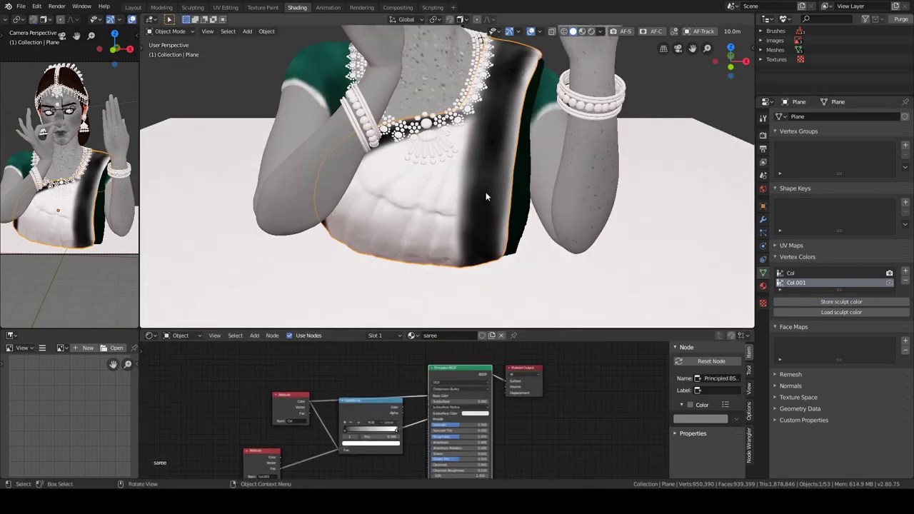
key(z)
click(415, 415)
click(423, 391)
drag(458, 422, 419, 426)
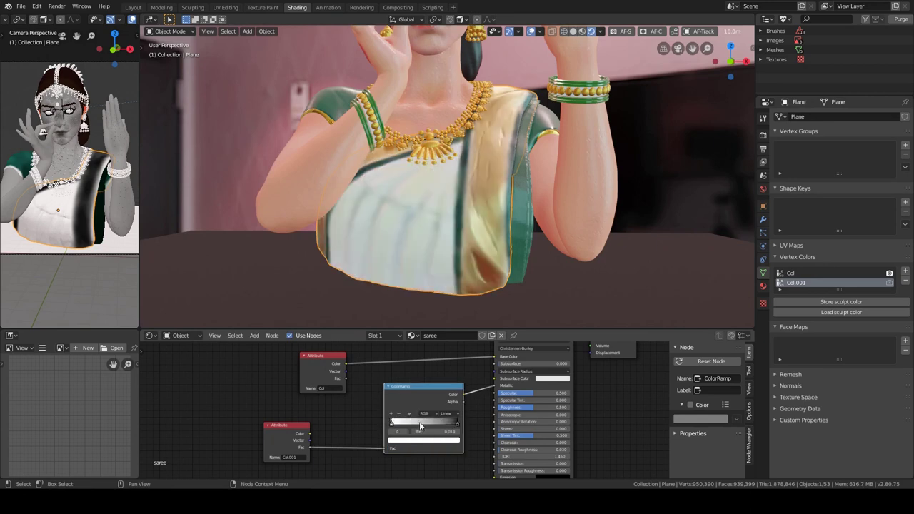
From camera view, select the gold ornament Circle.013 and isolate it in Edit Mode.
key(KP_0)
scroll(497, 232, up, 2)
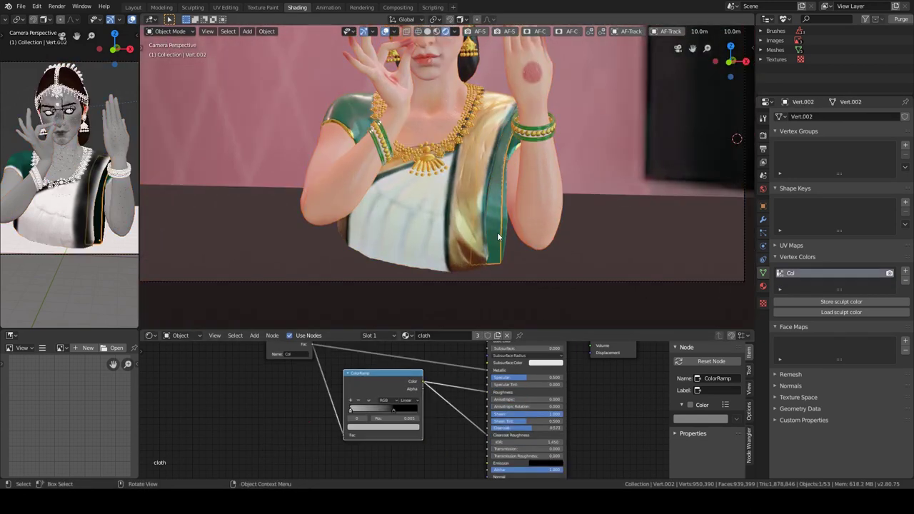
click(497, 234)
scroll(471, 239, down, 4)
scroll(500, 228, up, 5)
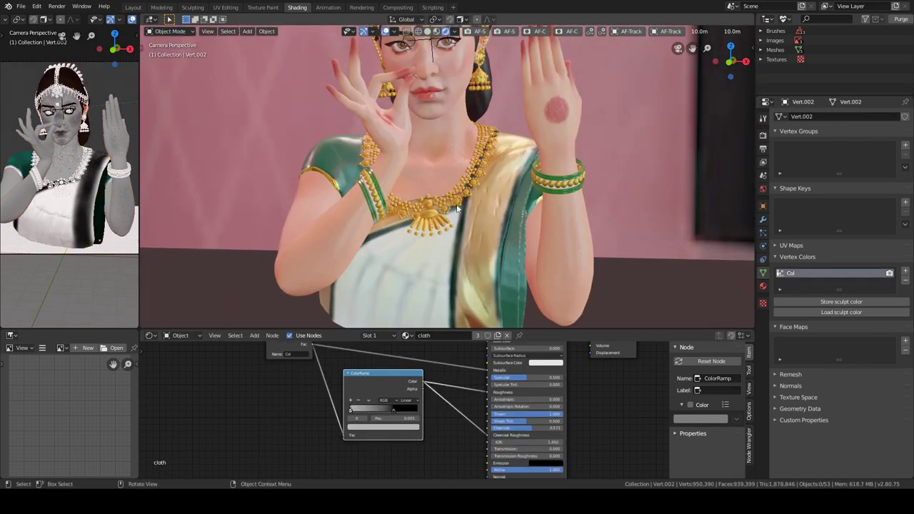
click(515, 223)
key(Tab)
key(KP_Divide)
Select the large centre stone faces of Circle.013 in solid shading.
middle_drag(604, 212, 431, 133)
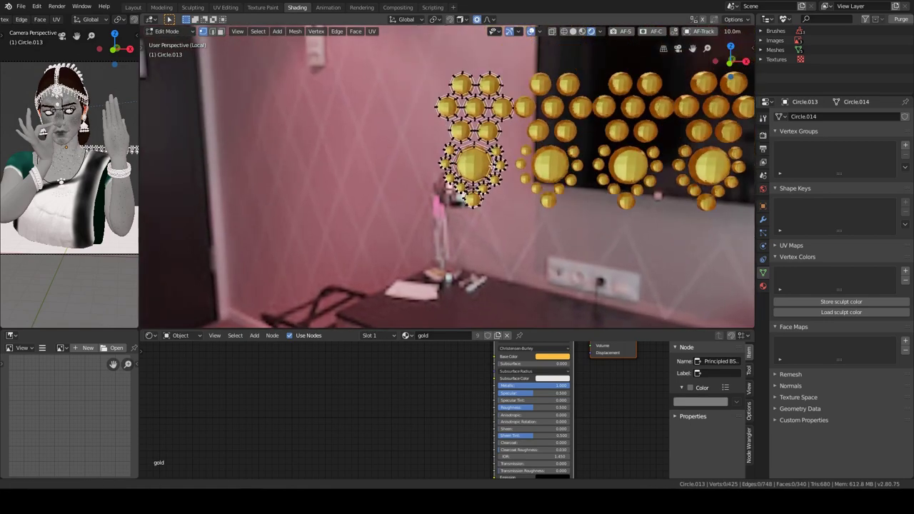
key(shift+z)
key(z)
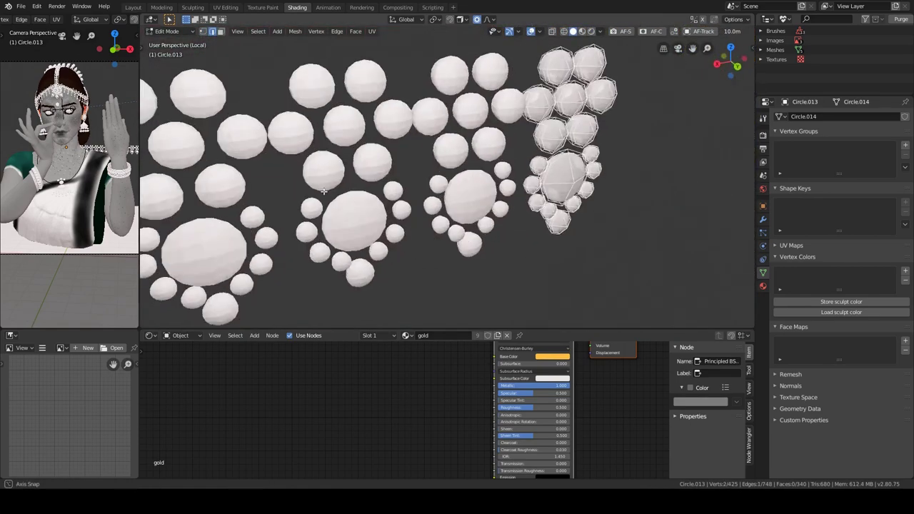
click(485, 165)
click(485, 157)
scroll(486, 158, up, 3)
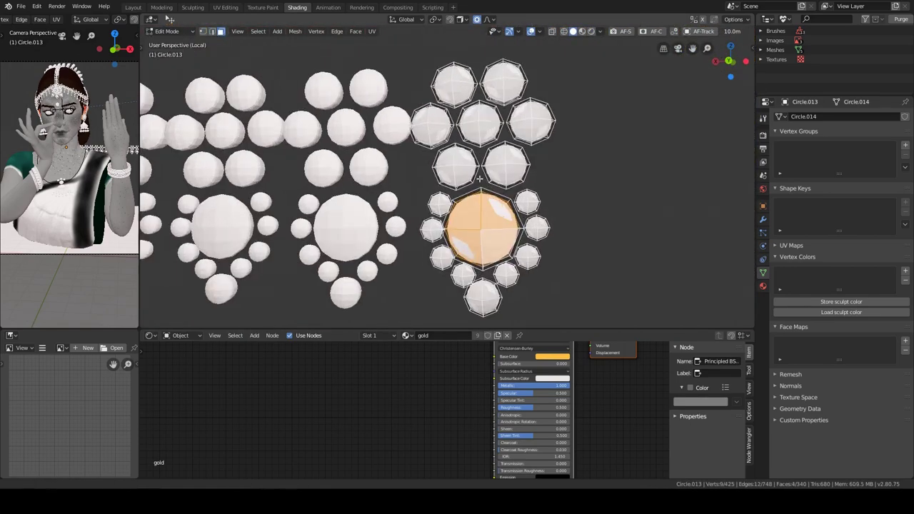
Add a material slot for the stone and set it to the red material.
click(763, 286)
click(906, 116)
click(781, 176)
click(800, 208)
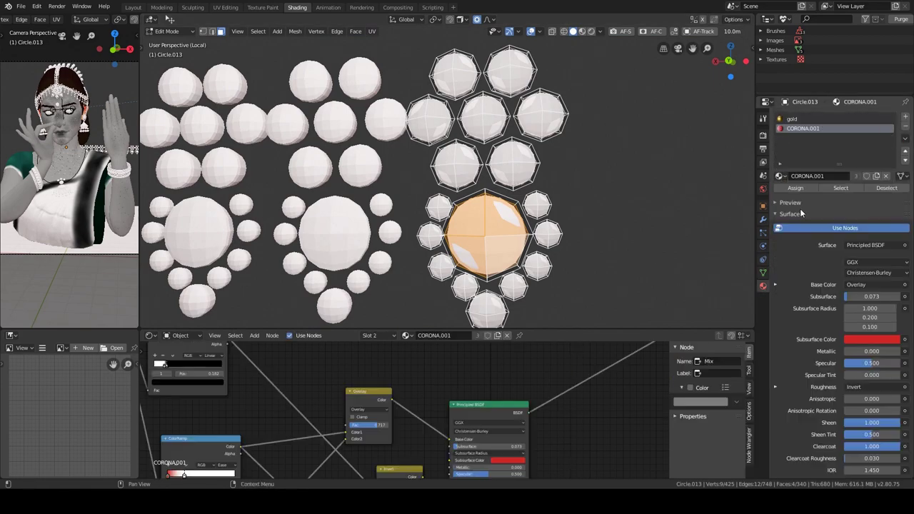
click(781, 176)
click(814, 271)
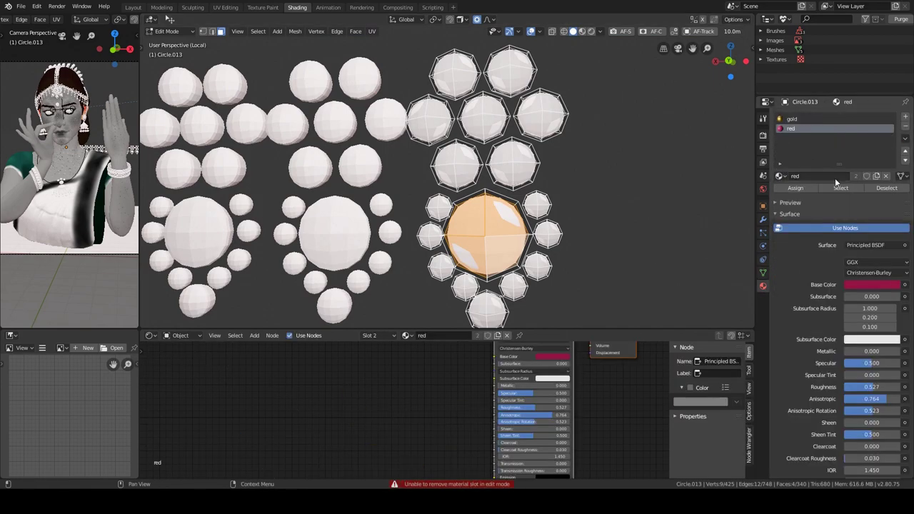
Preview the red stone in rendered shading and add the neighbouring stone faces.
click(590, 176)
scroll(538, 151, up, 2)
scroll(539, 152, down, 2)
scroll(539, 151, up, 2)
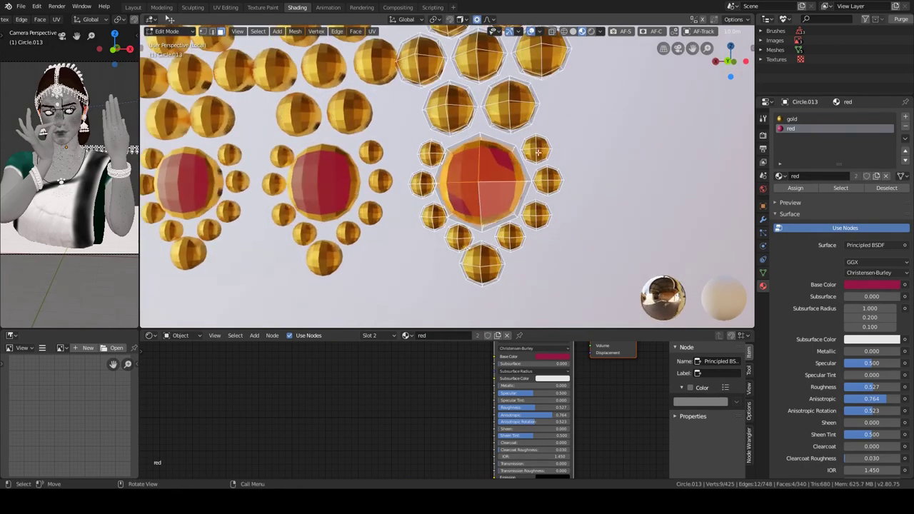
ctrl+click(460, 246)
middle_drag(460, 247, 434, 212)
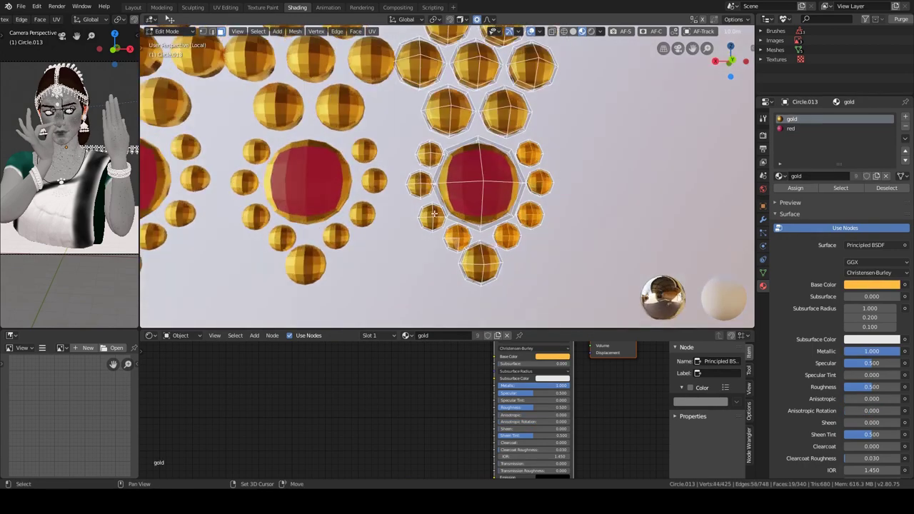
Add a third material slot using the bangels material and return to Object Mode.
click(906, 116)
click(780, 176)
click(814, 206)
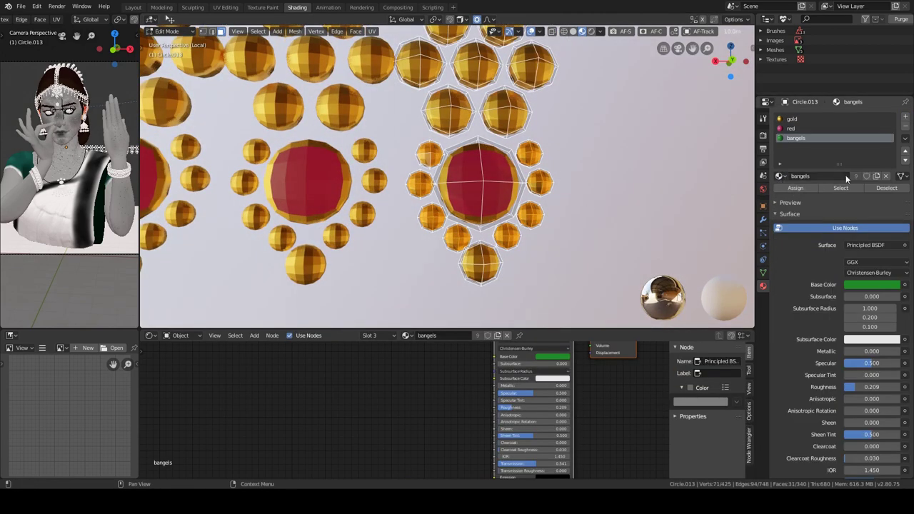
click(795, 188)
key(ctrl+Tab)
click(530, 212)
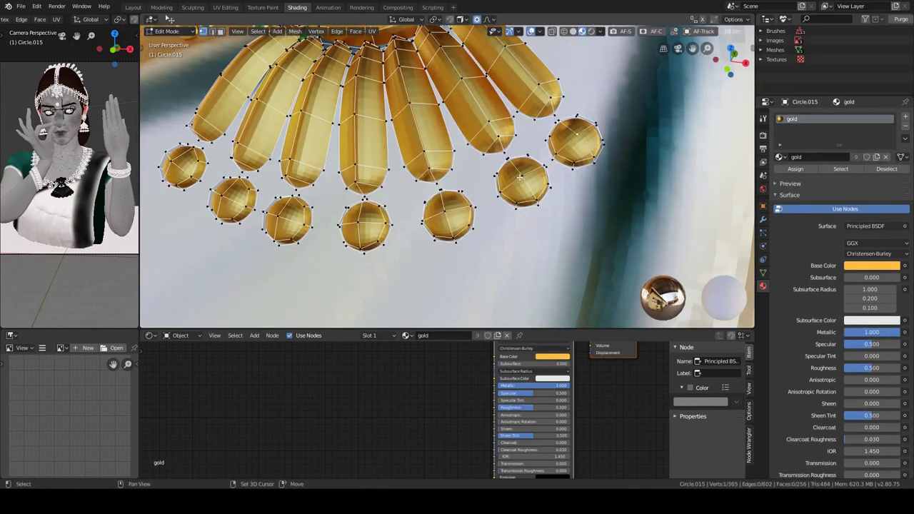
Add a red material slot to the necklace beads, then leave Edit Mode and local view.
click(905, 117)
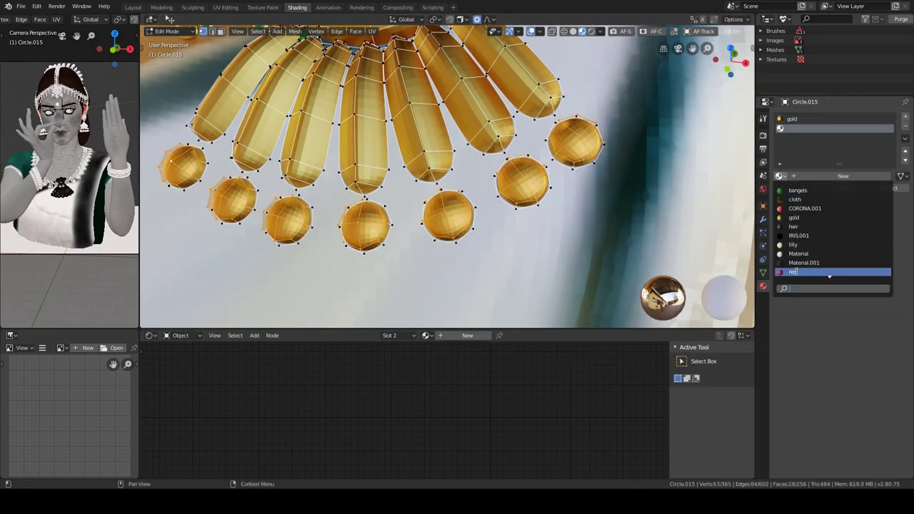
click(793, 273)
key(Tab)
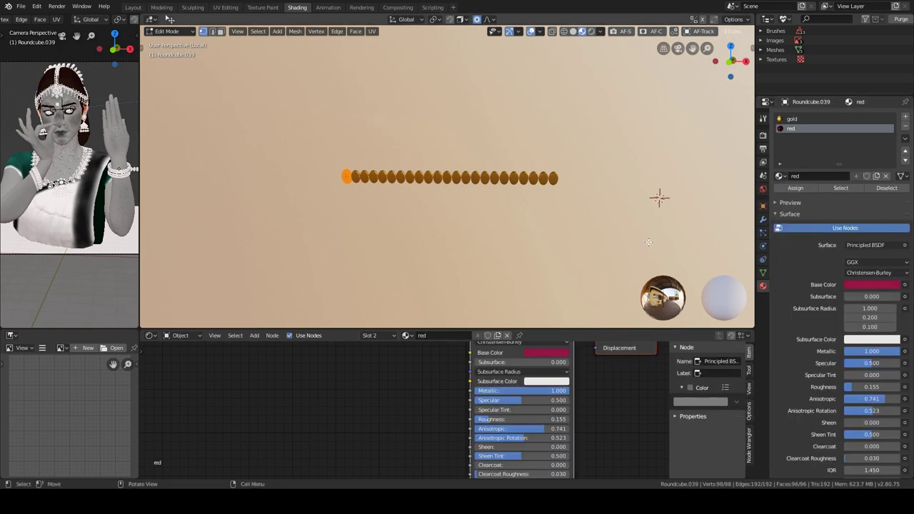
key(KP_Divide)
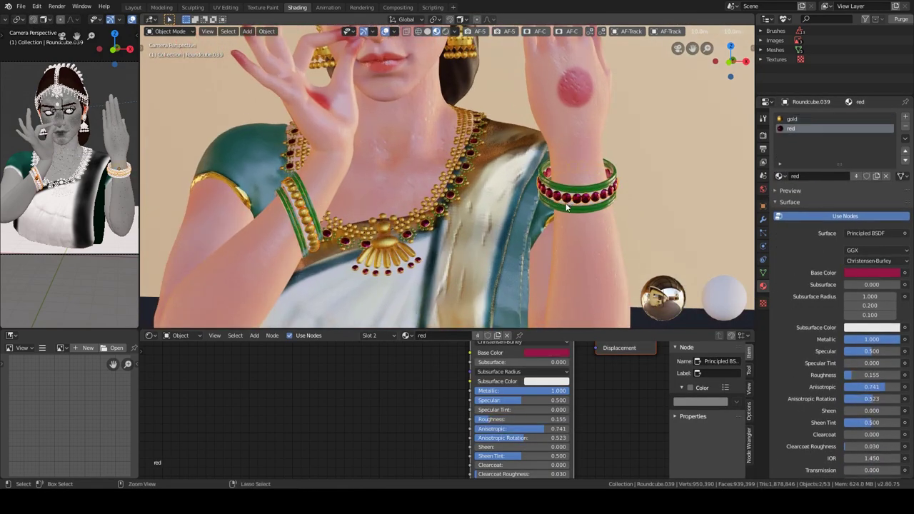
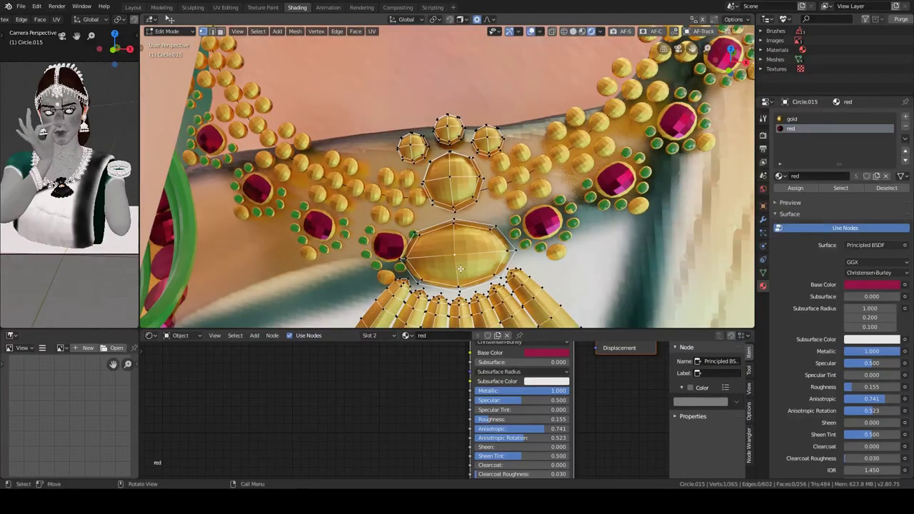
Assign the 'bangels' material in a new slot to the beads, then exit local view.
click(906, 116)
click(779, 176)
click(800, 189)
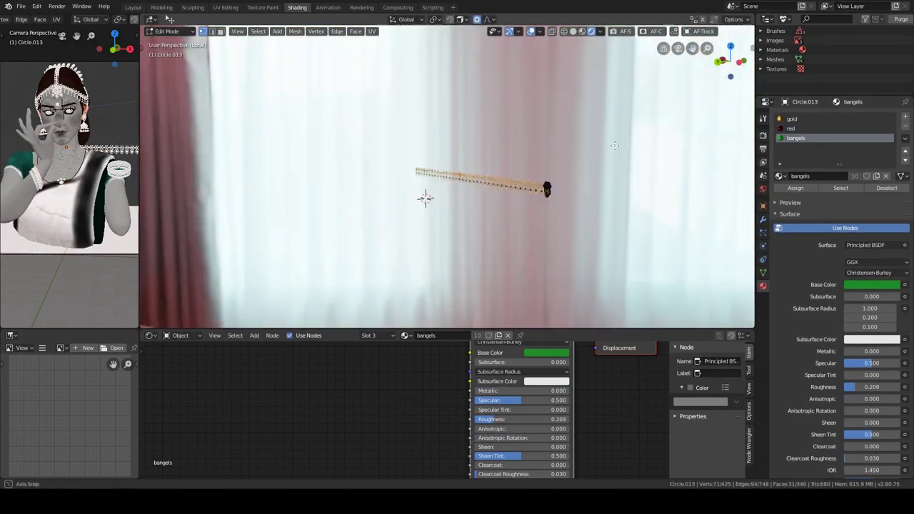
key(Tab)
key(slash)
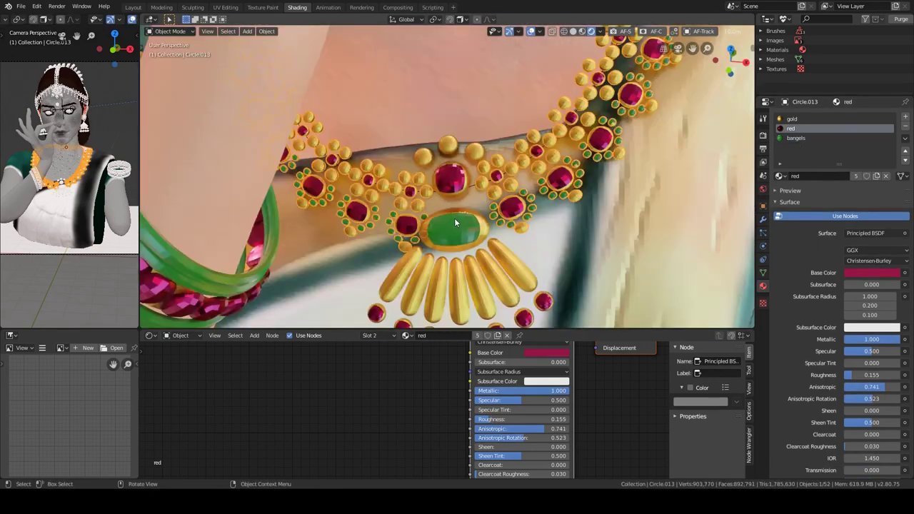
Switch to solid shading, hide the 'back' collection, and save the project.
key(z)
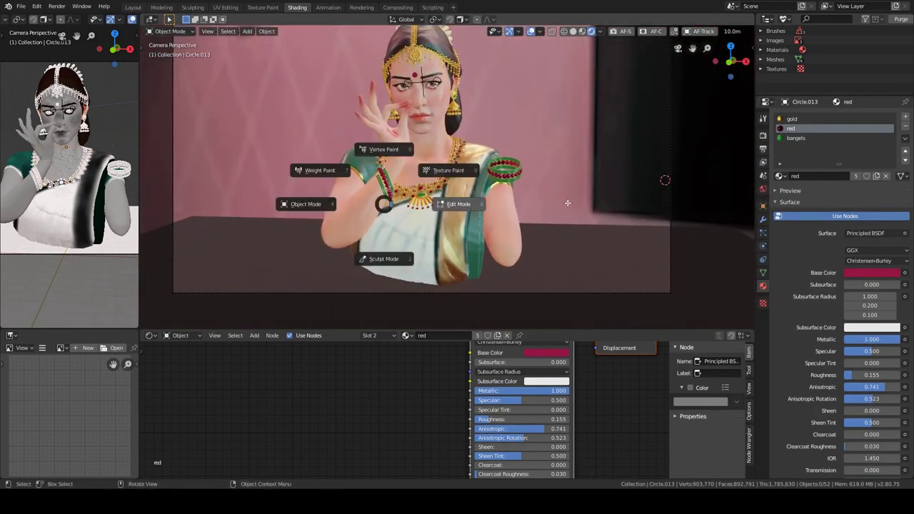
click(453, 204)
mouse_move(453, 205)
middle_down()
mouse_move(439, 216)
mouse_move(455, 175)
middle_up()
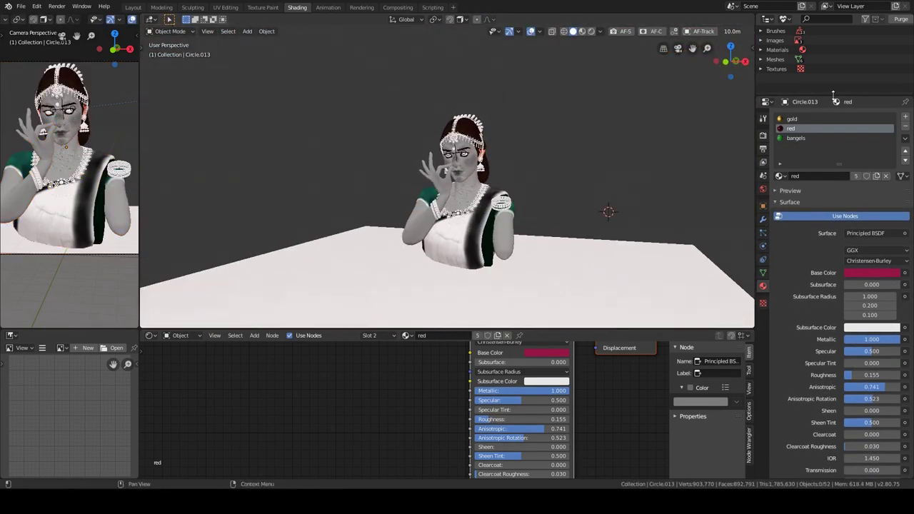
click(784, 19)
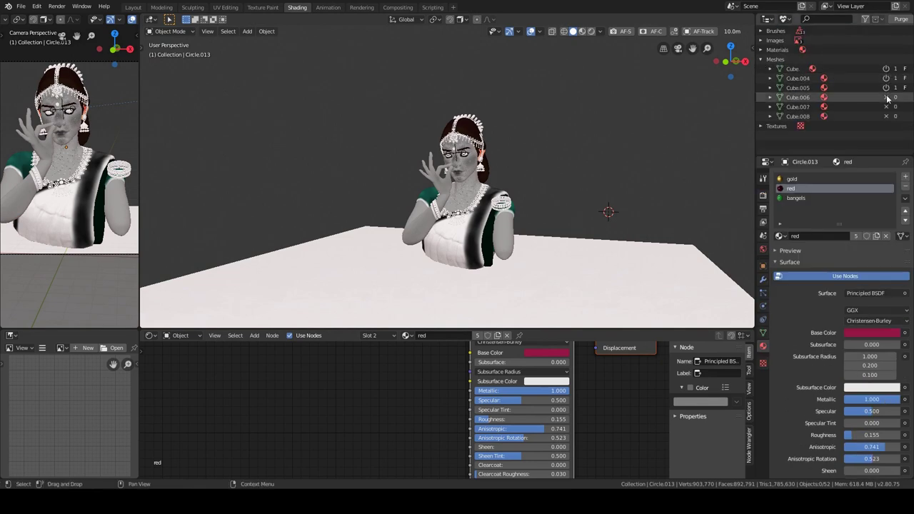
middle_drag(429, 214, 595, 200)
key(n)
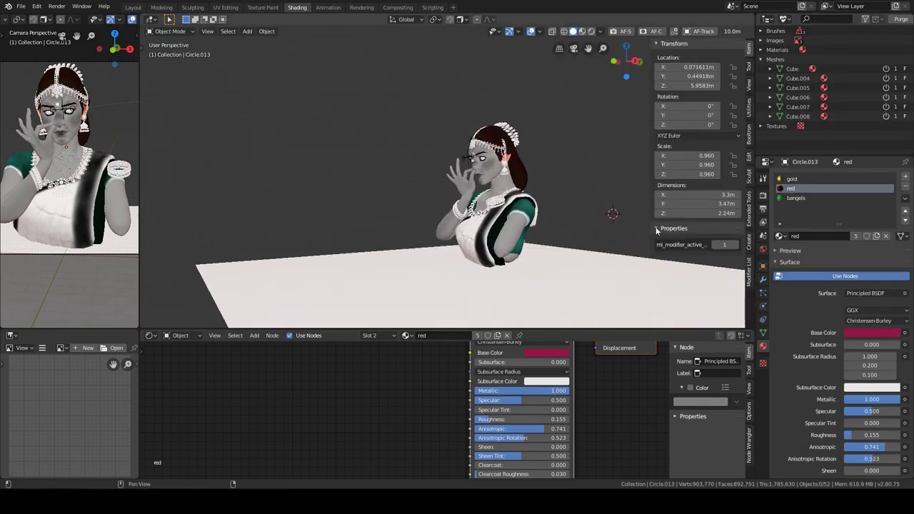
ctrl+scroll(678, 241, down, 1)
ctrl+scroll(679, 243, down, 1)
click(737, 183)
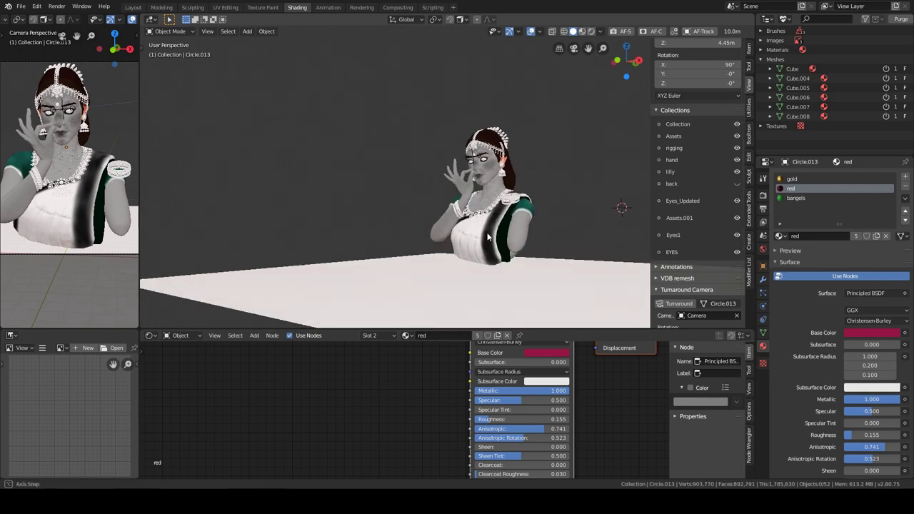
middle_drag(458, 214, 503, 218)
key(ctrl+shift+s)
Add an area light near the dancer and make its colour pink.
click(879, 32)
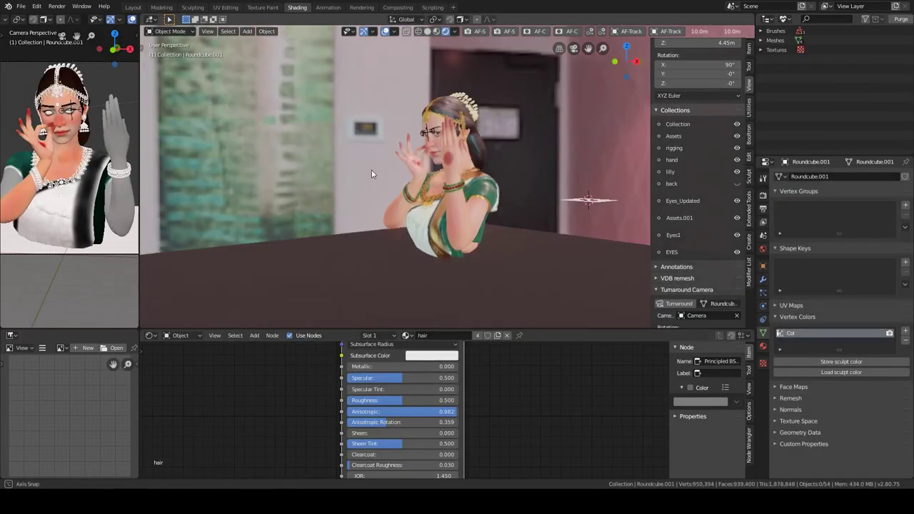
key(shift+a)
click(401, 327)
middle_drag(414, 286, 442, 161)
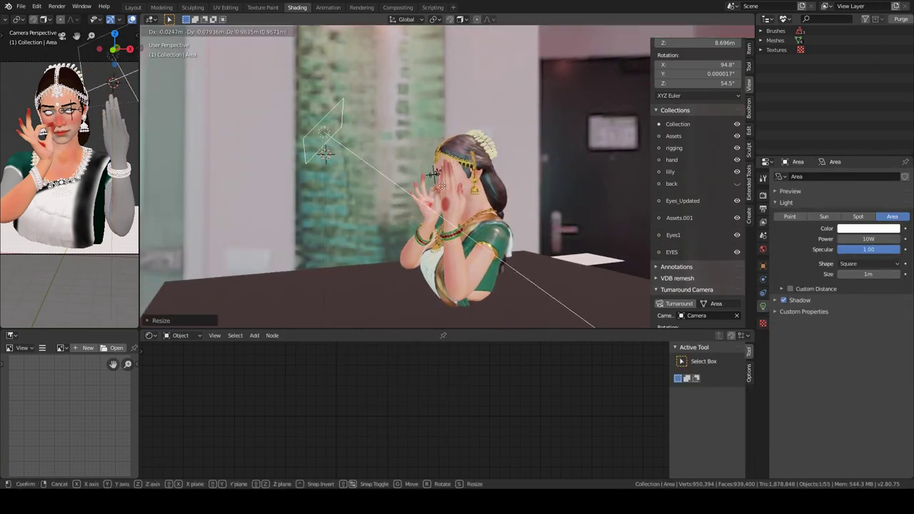
key(Return)
click(869, 228)
click(839, 113)
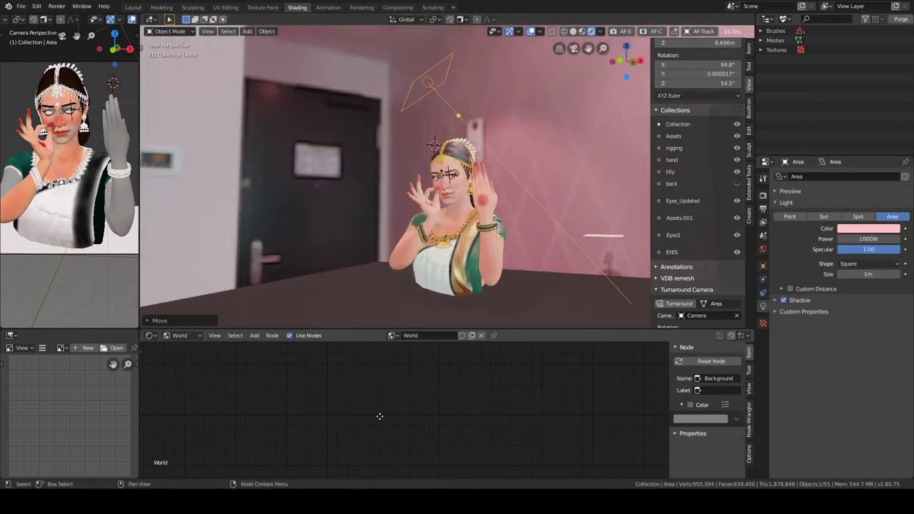
Set the world background strength to 0.1 and the area light power to 10000W.
text(0.1)
key(Return)
mouse_move(443, 186)
middle_down()
mouse_move(512, 177)
mouse_move(437, 153)
middle_up()
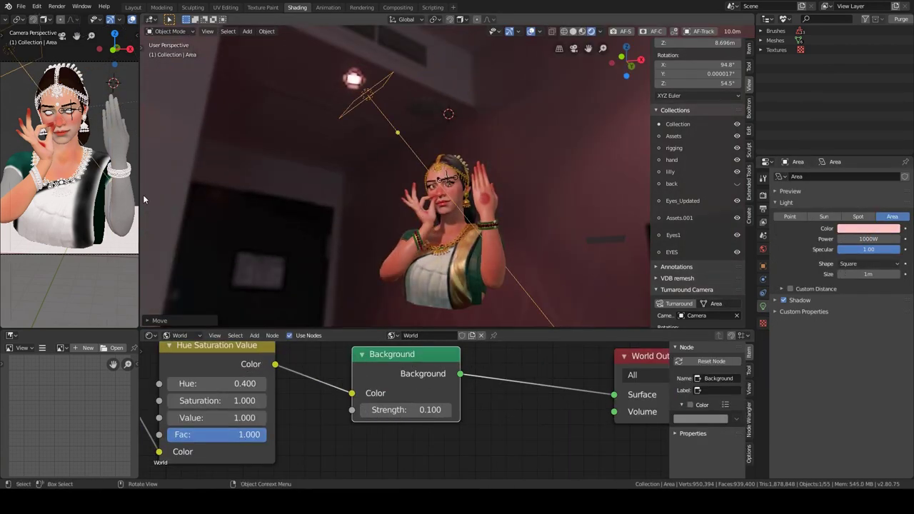
click(868, 240)
text(10000)
key(Return)
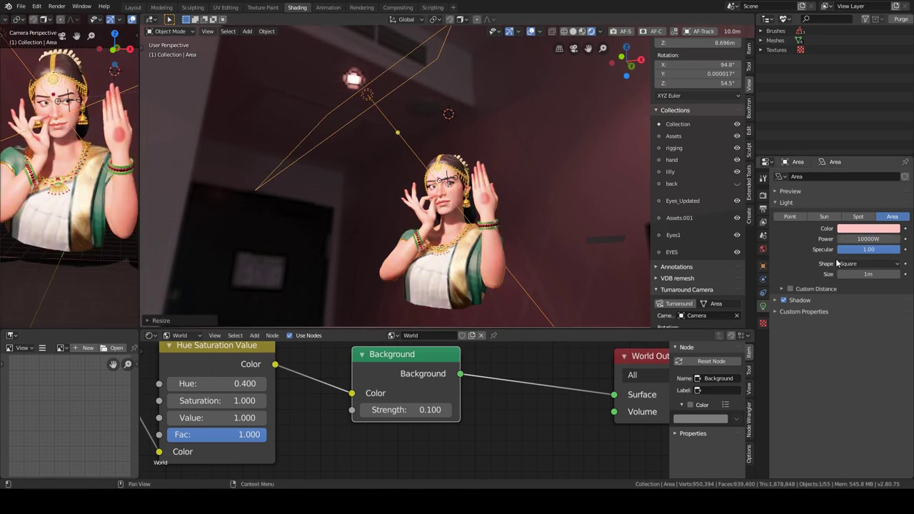
middle_drag(464, 214, 541, 143)
Add a spot light, rotate it toward the dancer, set its colour and scale it.
key(shift+a)
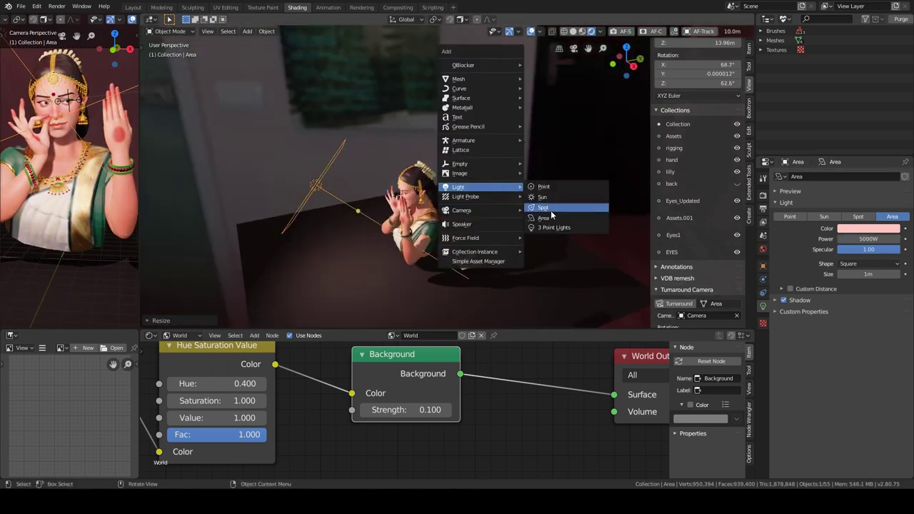
click(541, 206)
key(r)
click(141, 294)
middle_drag(142, 295, 500, 214)
click(869, 229)
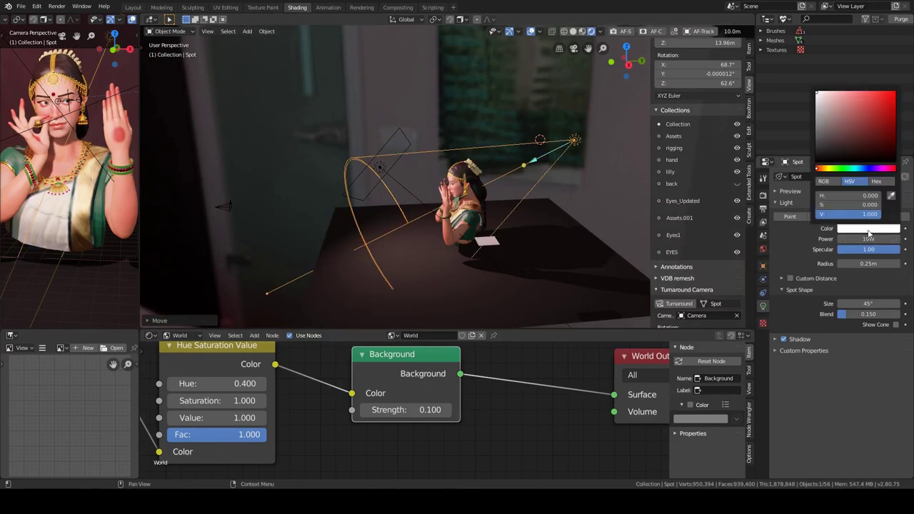
mouse_move(428, 214)
middle_down()
mouse_move(428, 143)
mouse_move(437, 218)
middle_up()
key(s)
mouse_move(578, 234)
middle_down()
mouse_move(528, 225)
mouse_move(506, 100)
mouse_move(498, 148)
middle_up()
Duplicate the area light as Area.001, reposition and resize it, then view through the camera.
key(shift+d)
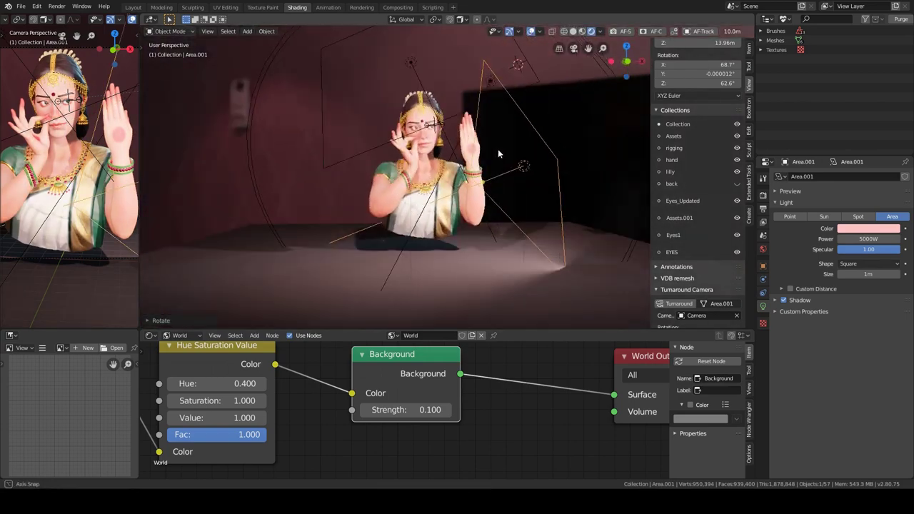
key(g)
click(443, 258)
middle_drag(443, 258, 429, 215)
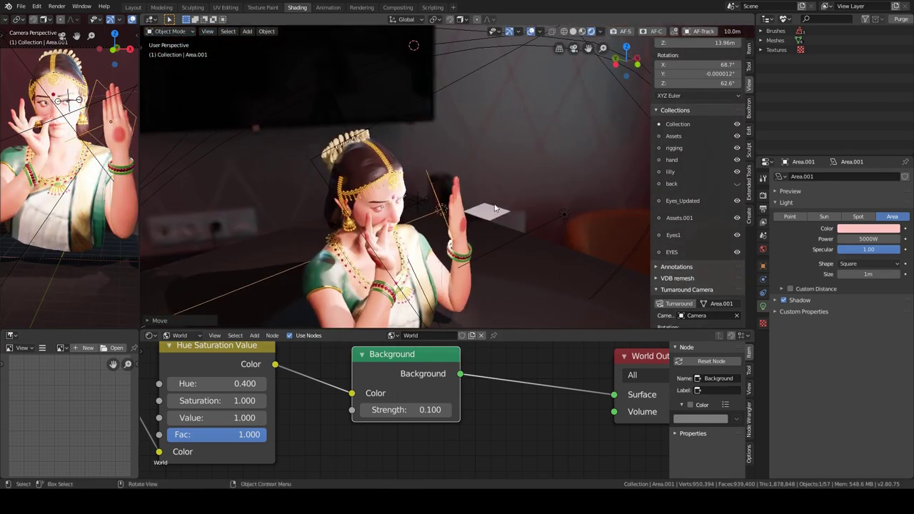
key(s)
click(500, 214)
key(KP_0)
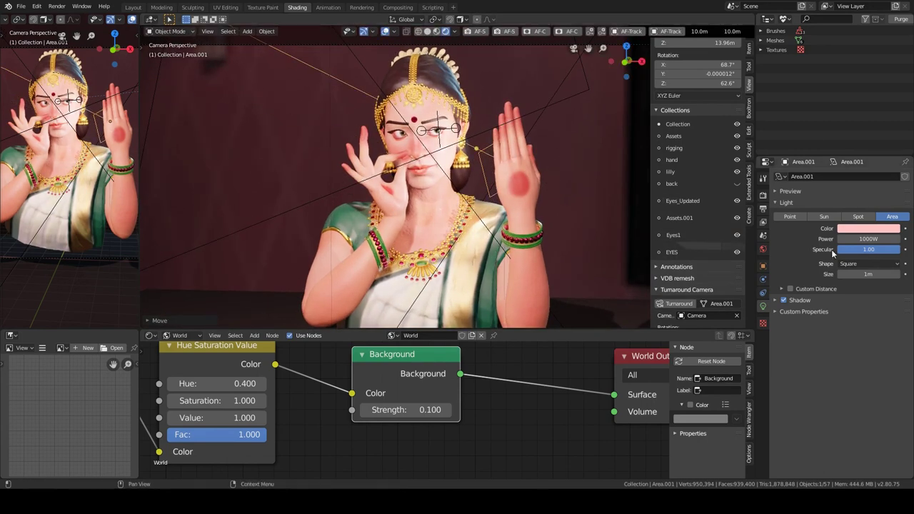
scroll(476, 171, up, 3)
Inspect the dancer's raised hand in sculpt mode with solid shading, then exit.
click(562, 189)
key(ctrl+Tab)
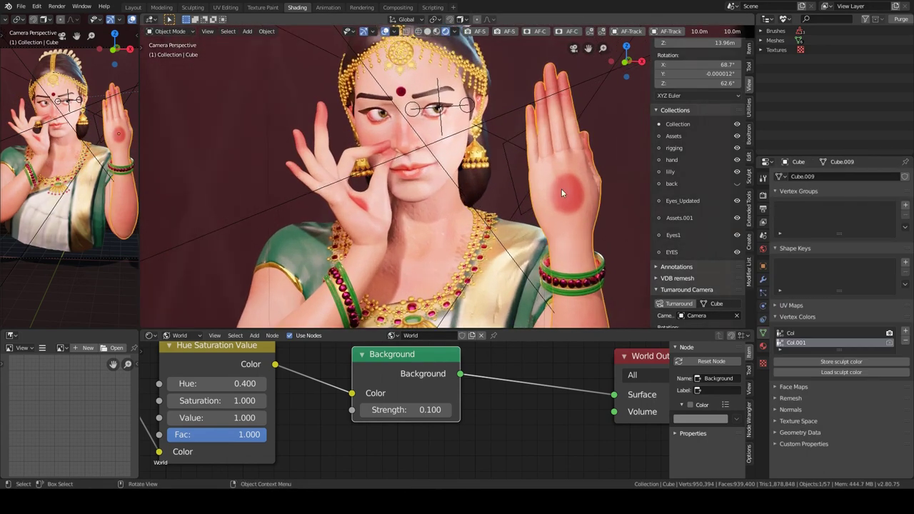
scroll(512, 182, up, 5)
key(z)
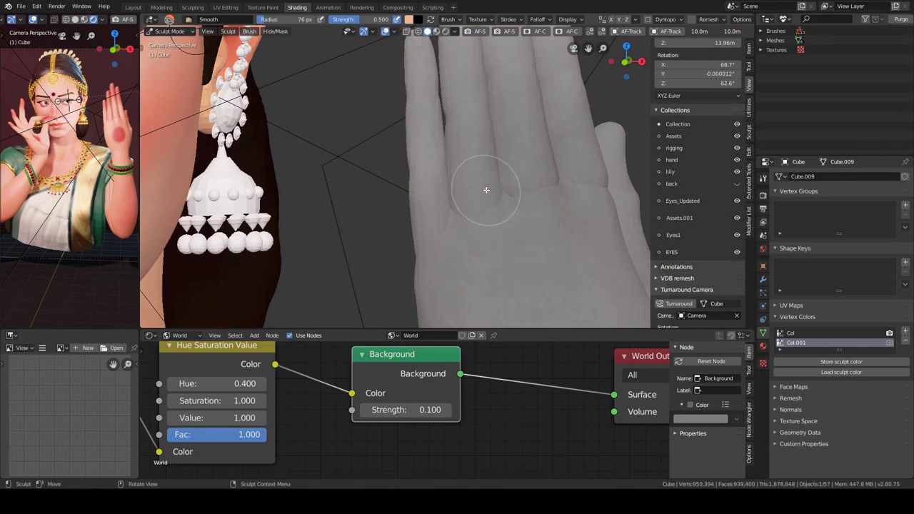
scroll(508, 207, up, 1)
key(ctrl+Tab)
Put face mesh Roundcube.002 in sculpt mode with the Paint brush set to light skin-pink.
click(499, 199)
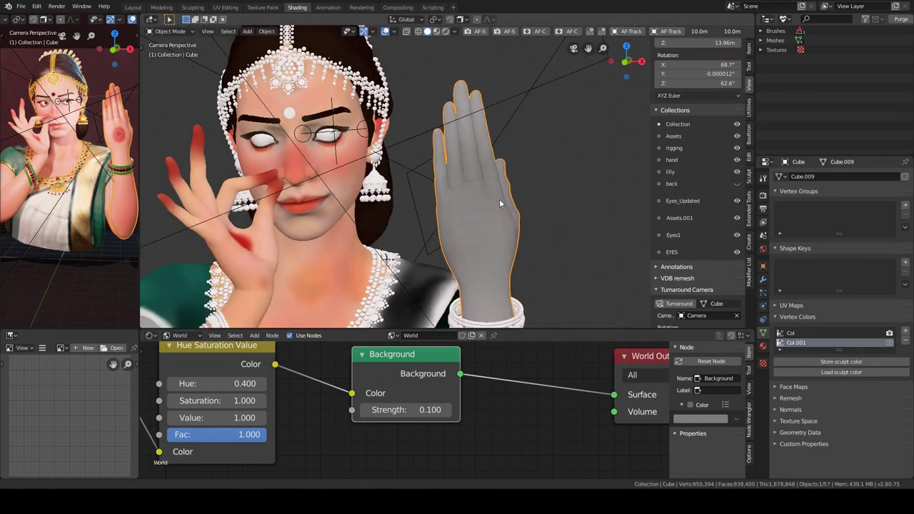
click(490, 272)
key(ctrl+Tab)
key(shift+space)
click(452, 109)
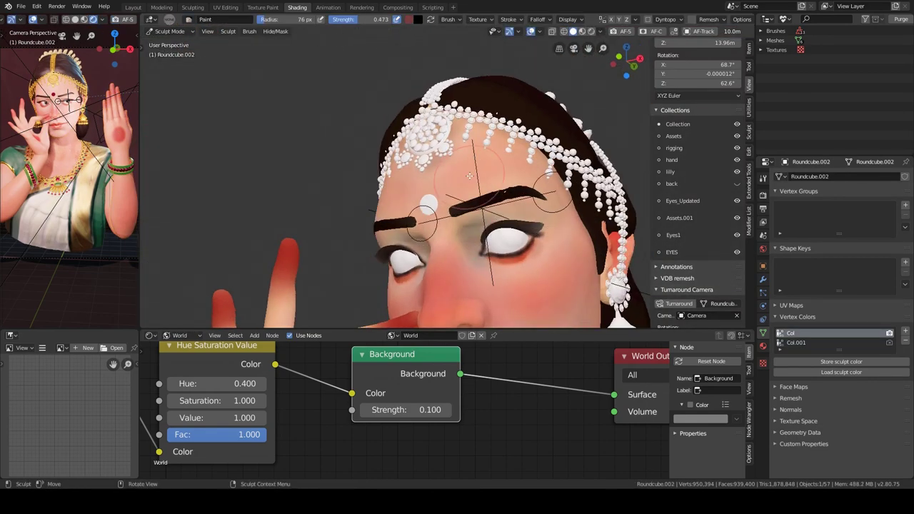
scroll(208, 205, up, 3)
mouse_move(208, 205)
middle_down()
mouse_move(422, 205)
mouse_move(493, 214)
mouse_move(457, 178)
middle_up()
click(408, 19)
key(s)
Return the face to object mode and orbit around the whole figure.
mouse_move(415, 25)
middle_down()
mouse_move(475, 158)
mouse_move(510, 182)
middle_up()
key(ctrl+Tab)
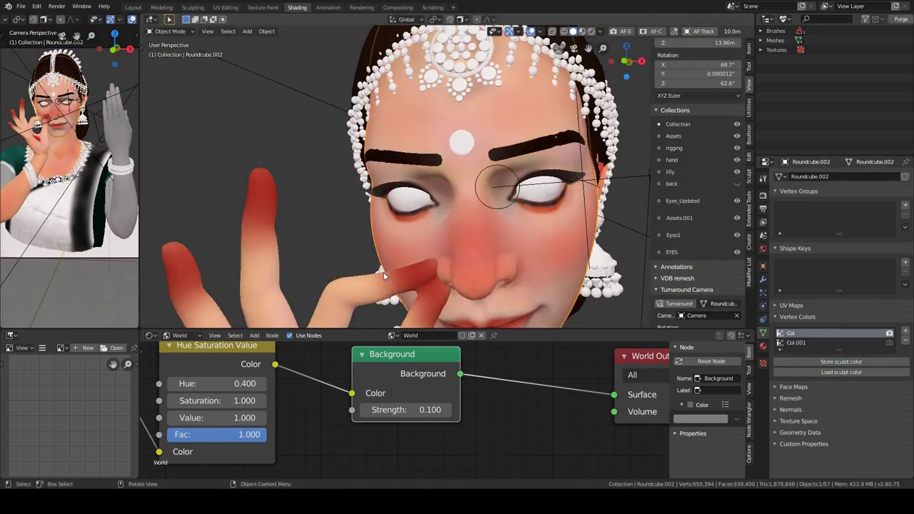
middle_drag(219, 140, 143, 140)
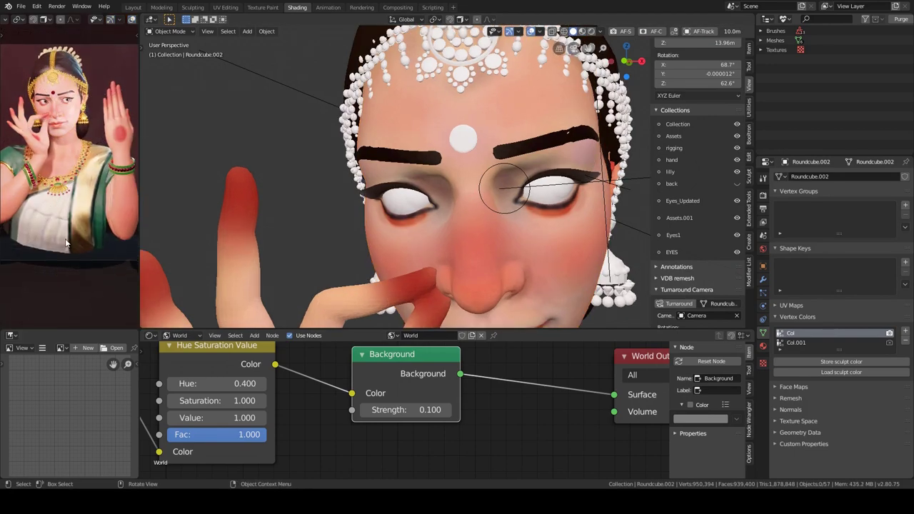
scroll(343, 185, down, 5)
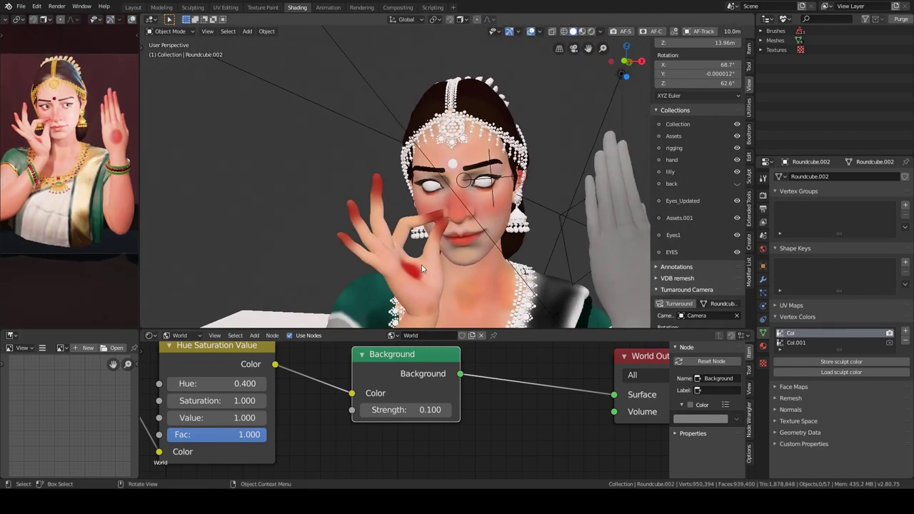
mouse_move(300, 186)
middle_down()
mouse_move(352, 179)
mouse_move(348, 196)
mouse_move(523, 38)
middle_up()
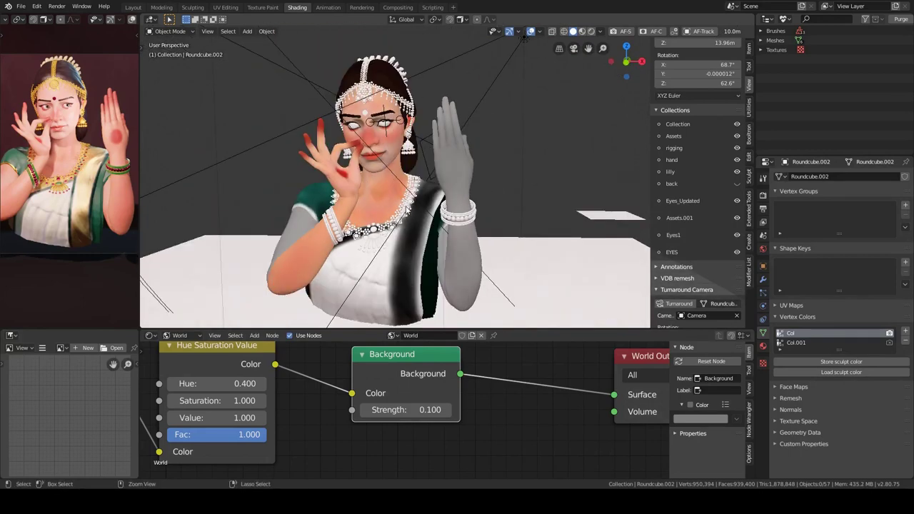
middle_drag(402, 215, 392, 213)
Select the saree and set a colour ramp stop to yellow-green.
click(379, 257)
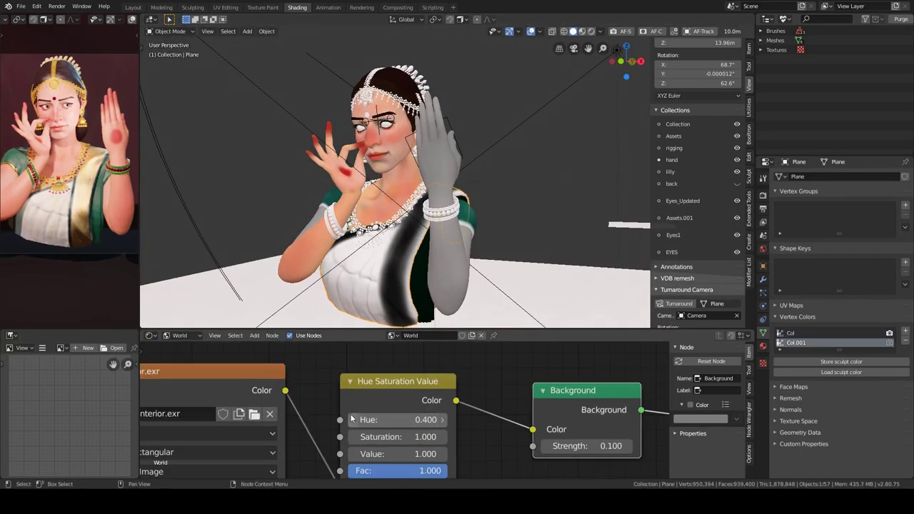
key(Escape)
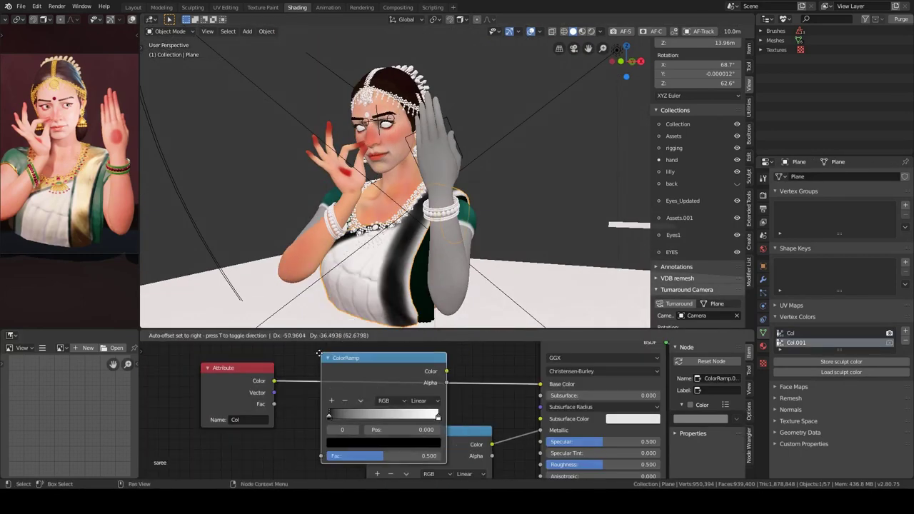
scroll(322, 407, up, 2)
click(350, 447)
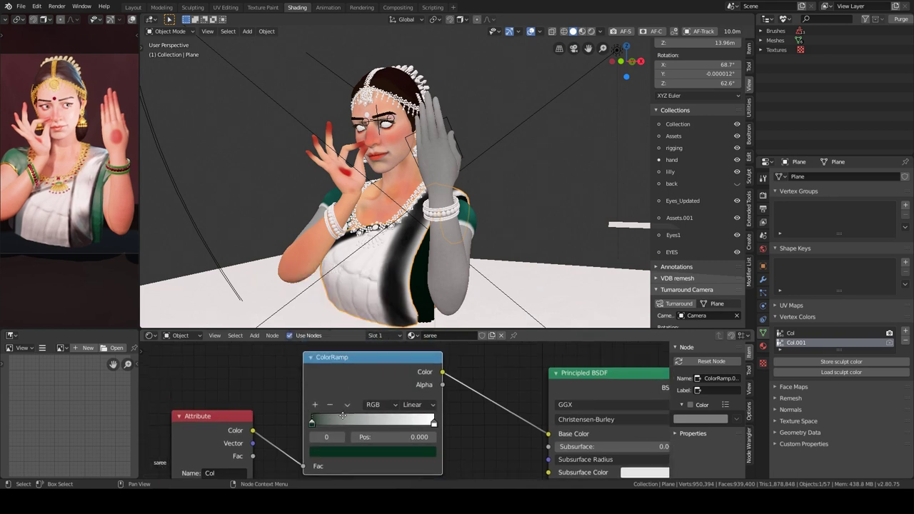
scroll(336, 412, up, 1)
click(371, 452)
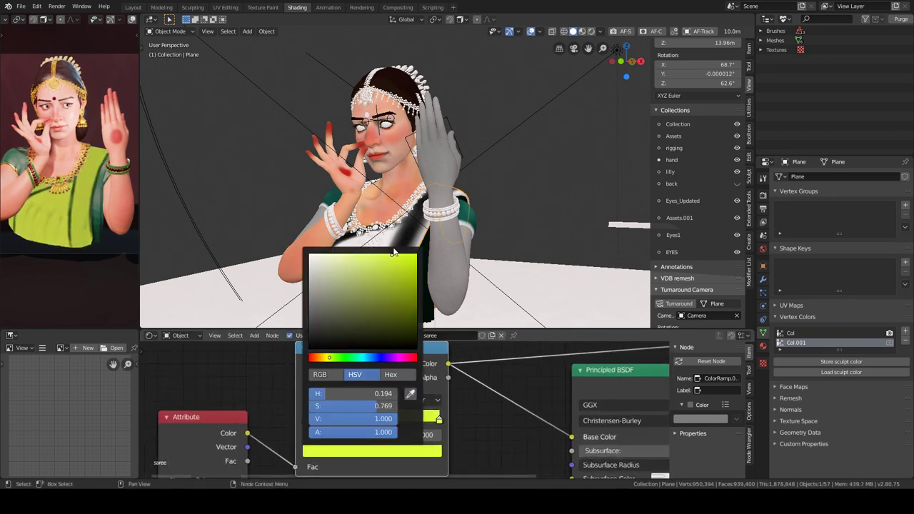
middle_drag(422, 422, 432, 392)
Remove an extra gradient stop, make the end stop pale yellow and the middle stop orange at 0.691.
drag(347, 388, 446, 387)
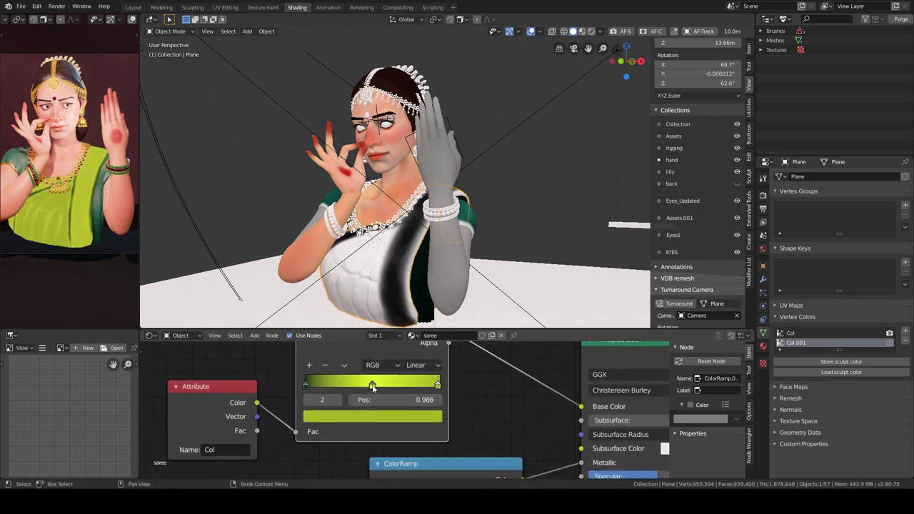
click(422, 418)
click(336, 221)
ctrl+shift+click(255, 403)
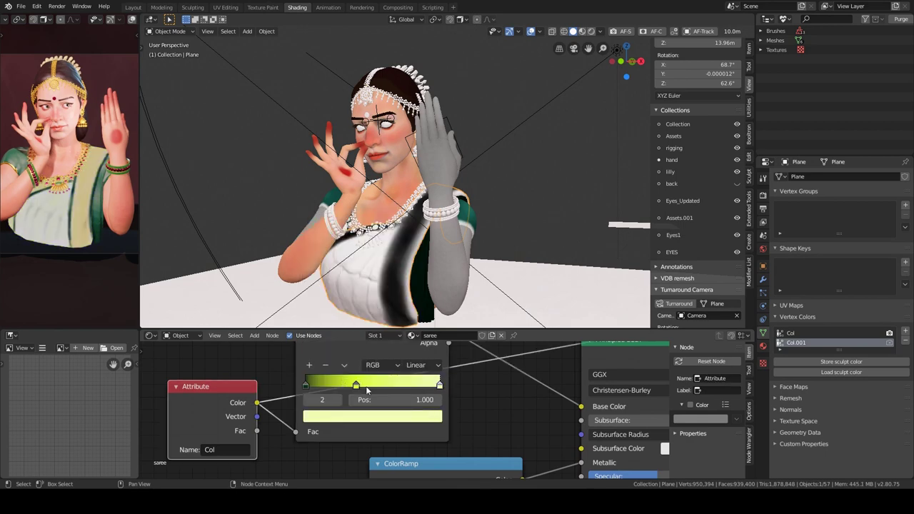
drag(367, 388, 398, 387)
scroll(406, 441, up, 2)
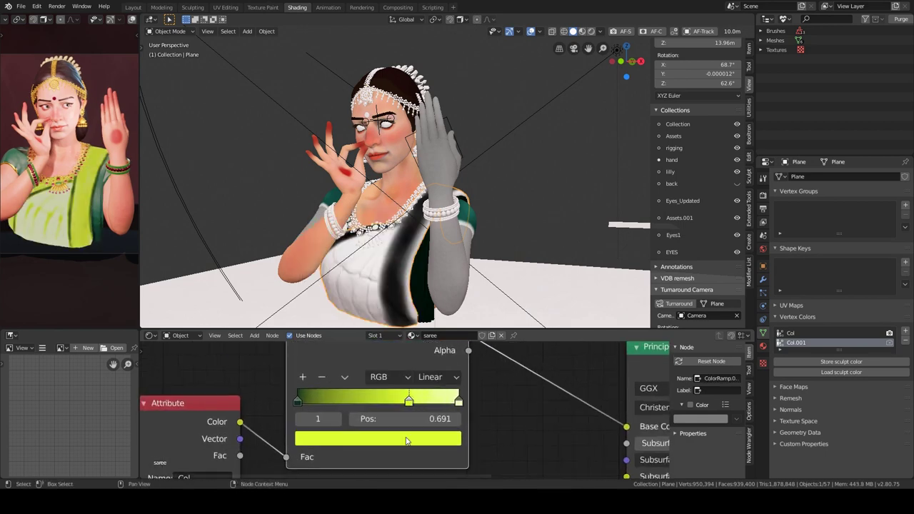
click(406, 441)
click(314, 326)
click(459, 400)
click(407, 441)
Move the middle stop to 0.668 with a more golden orange, and the end stop to 0.950.
middle_drag(400, 421, 388, 446)
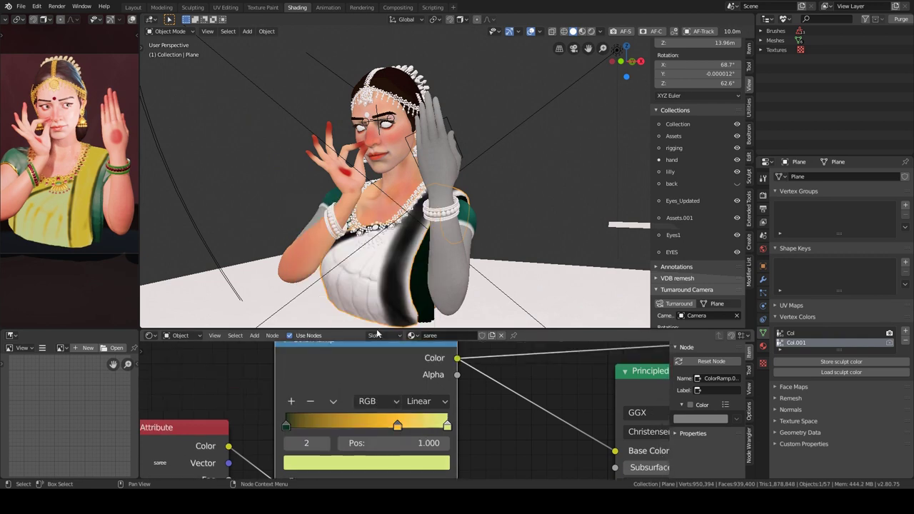
click(534, 388)
scroll(354, 372, up, 1)
click(354, 372)
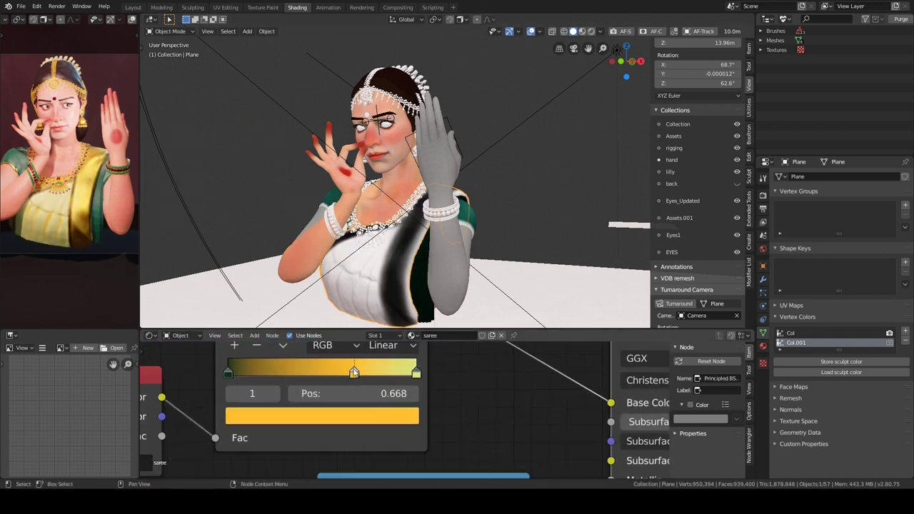
click(359, 372)
click(321, 415)
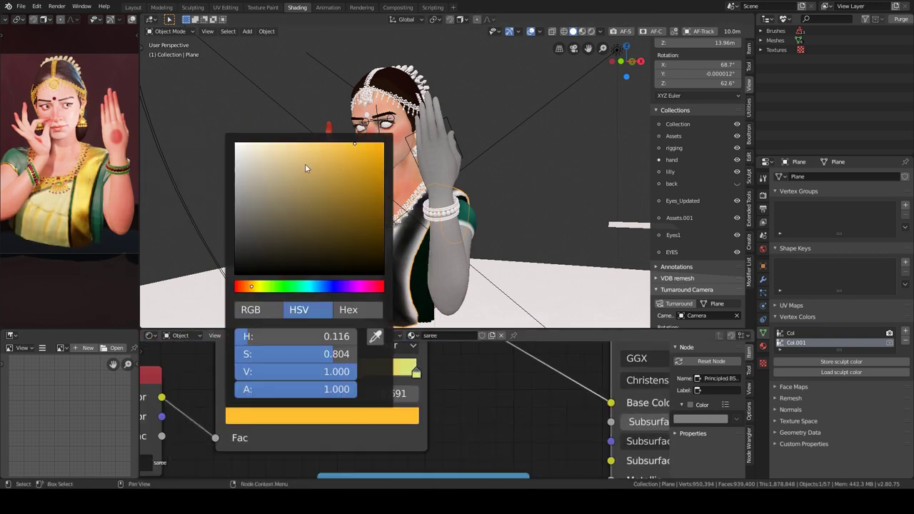
drag(401, 375, 407, 375)
click(322, 415)
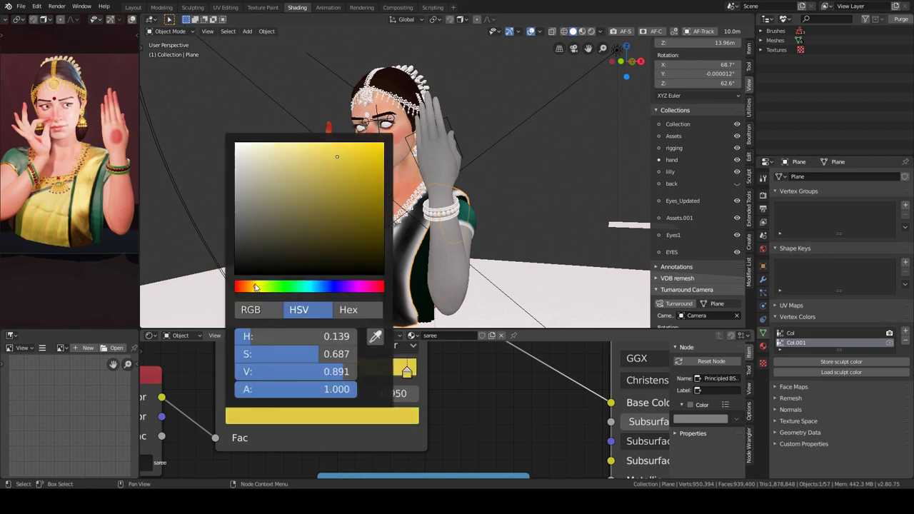
scroll(270, 429, down, 3)
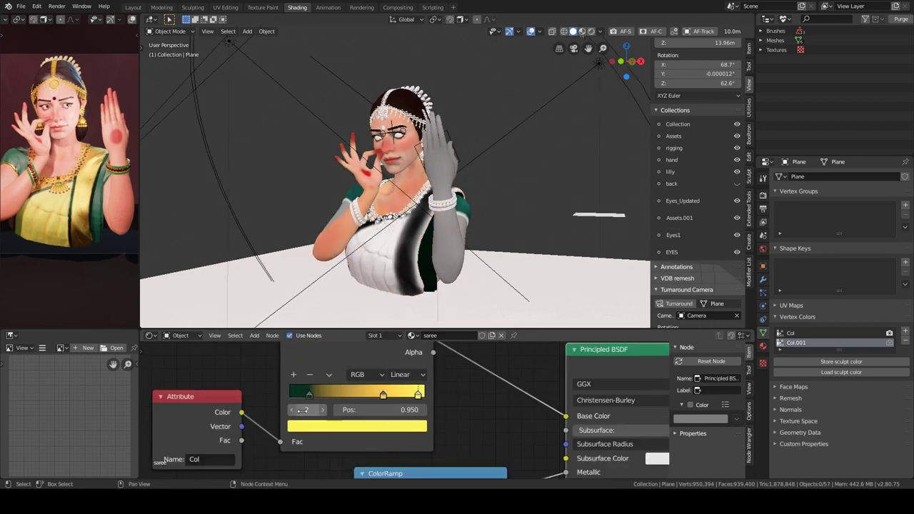
Insert a Hue Saturation Value node between Attribute and ColorRamp with Saturation 1.2.
drag(283, 416, 519, 433)
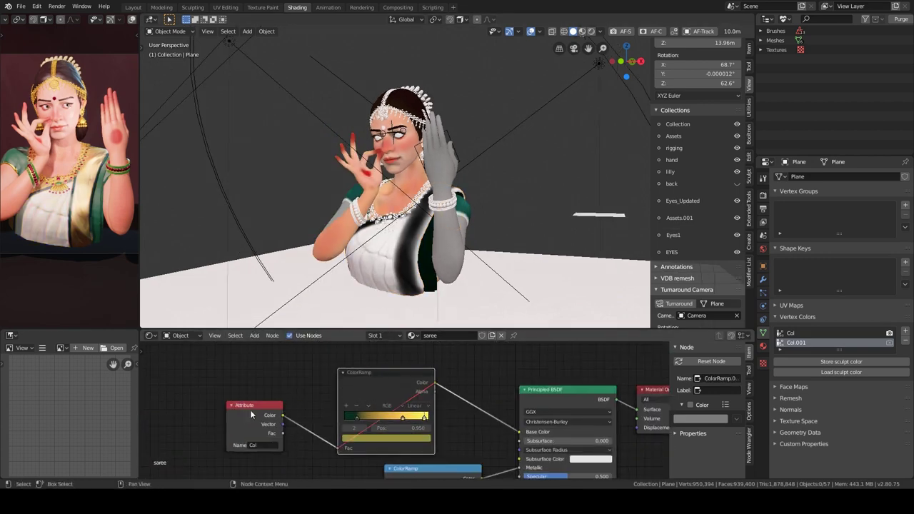
key(shift+a)
click(306, 409)
click(293, 429)
scroll(293, 431, up, 2)
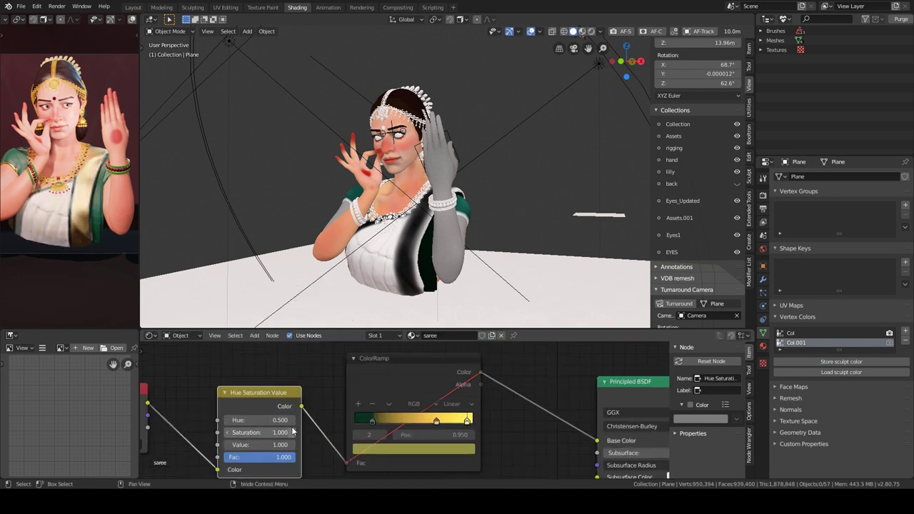
click(293, 432)
click(293, 432)
scroll(385, 415, up, 2)
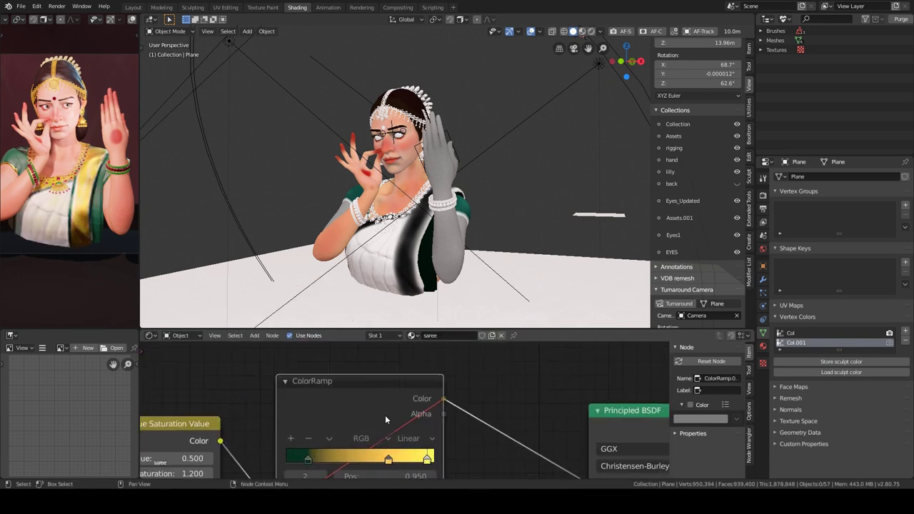
scroll(385, 420, up, 2)
Make one stop a paler yellow and move the dark green stop to 0.109.
click(427, 453)
click(407, 261)
middle_drag(396, 374, 377, 388)
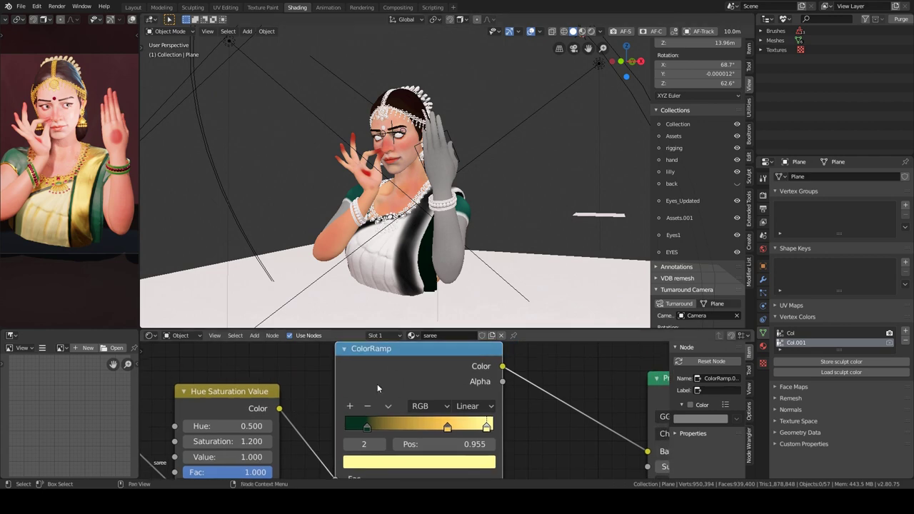
drag(366, 427, 361, 427)
mouse_move(389, 300)
middle_down()
mouse_move(402, 228)
mouse_move(443, 211)
mouse_move(531, 210)
middle_up()
Duplicate the area light and view the scene through the camera.
click(451, 210)
key(shift+d)
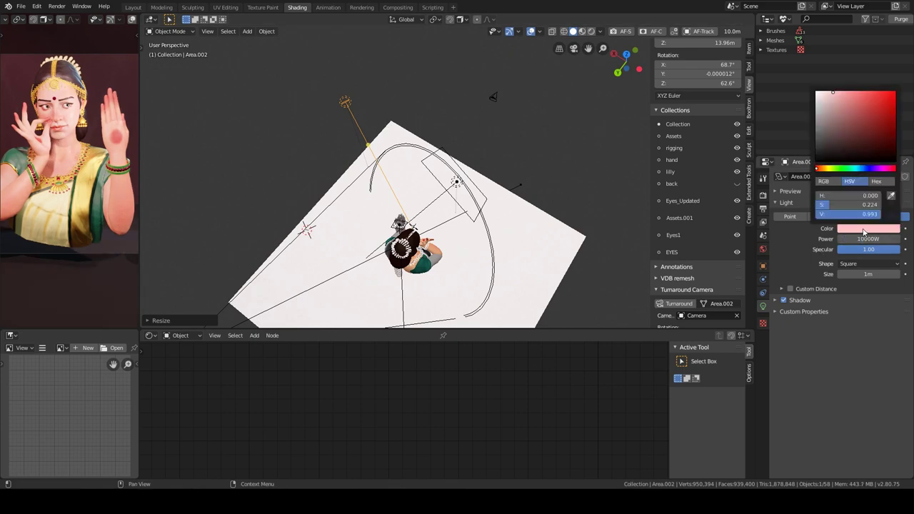
key(KP_0)
scroll(413, 185, up, 5)
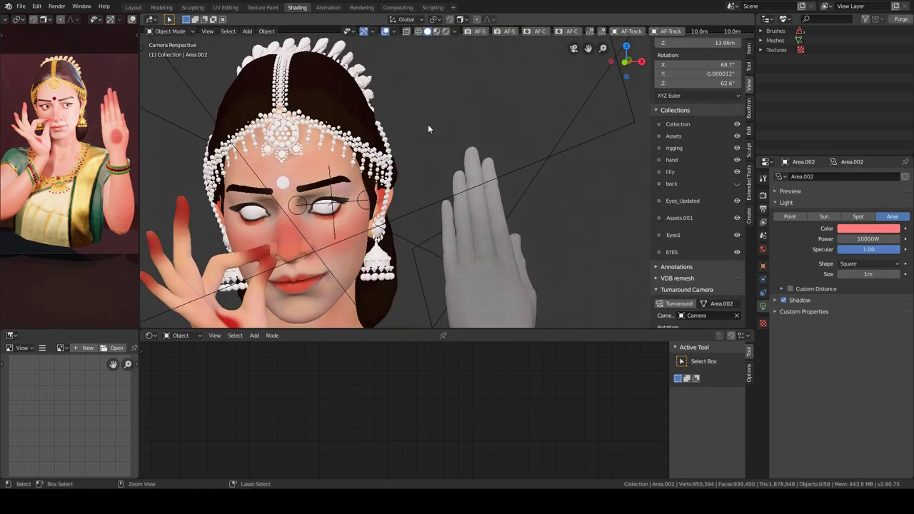
Add a Noise Texture node beside the forehead jewelry's gold shader.
click(479, 215)
scroll(388, 412, up, 2)
key(shift+a)
click(561, 388)
click(316, 410)
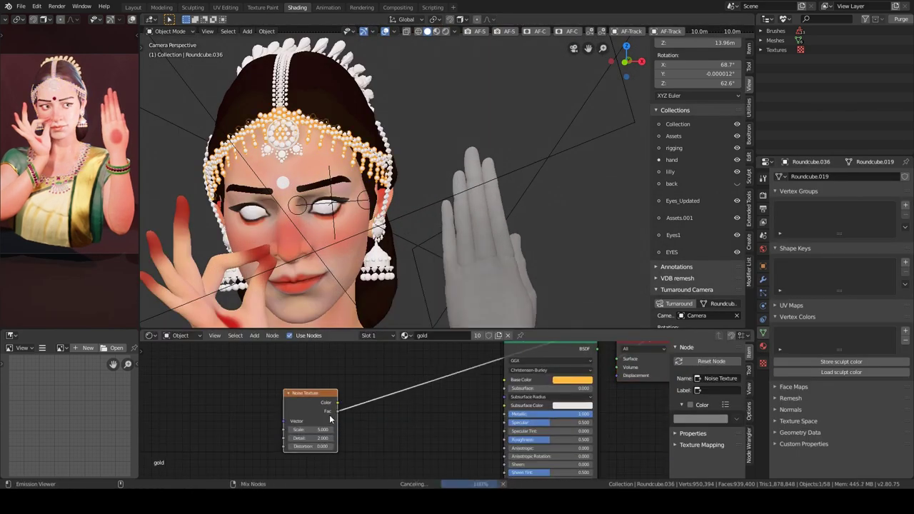
Isolate the bead headpiece, shade it smooth, and edit the gold base colour (HSV 0.109, 0.731, 1.0).
key(KP_Divide)
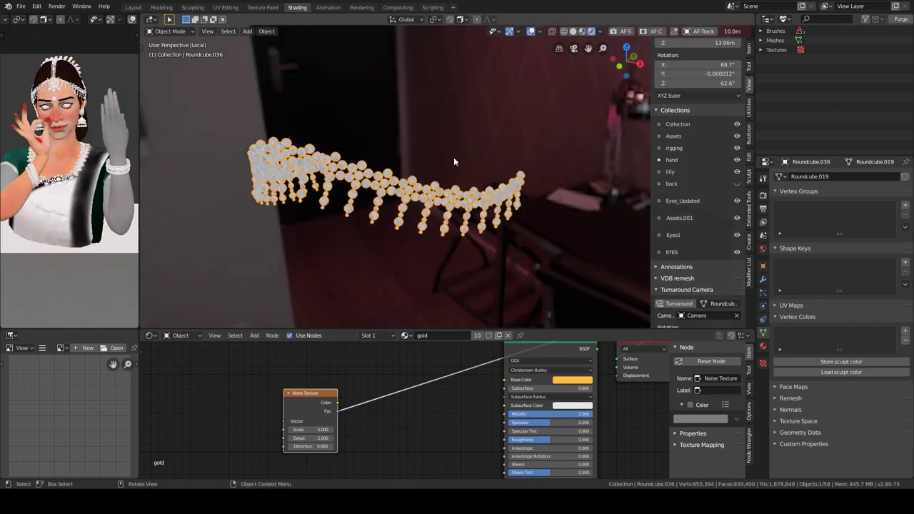
middle_drag(440, 335, 328, 379)
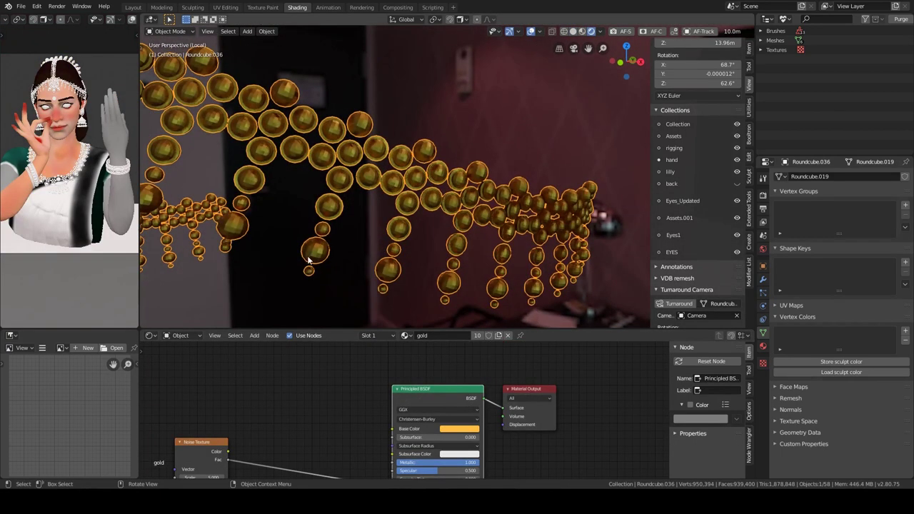
scroll(329, 379, up, 1)
middle_drag(329, 272, 367, 255)
right_click(59, 176)
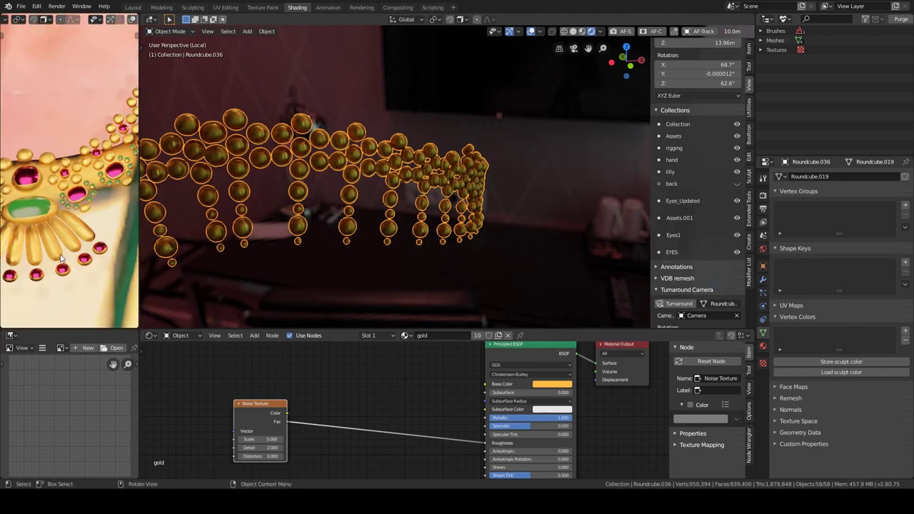
scroll(614, 378, up, 5)
click(443, 396)
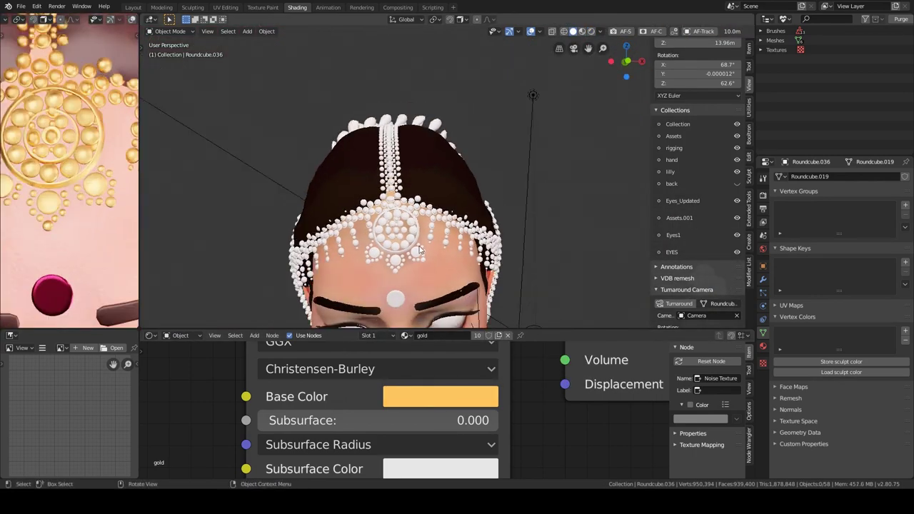
Give the pendant's six central gems the red material in a new slot.
key(KP_Decimal)
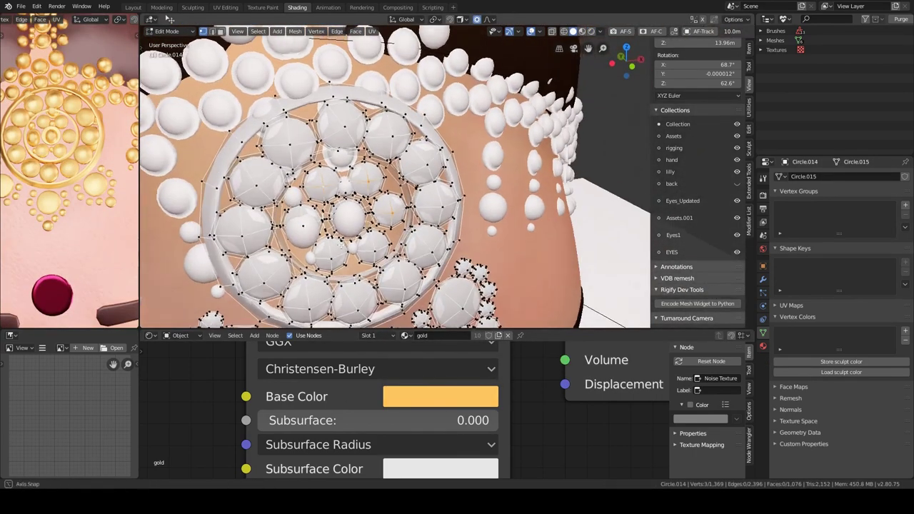
key(ctrl+KP_Add)
click(763, 346)
click(906, 176)
click(780, 236)
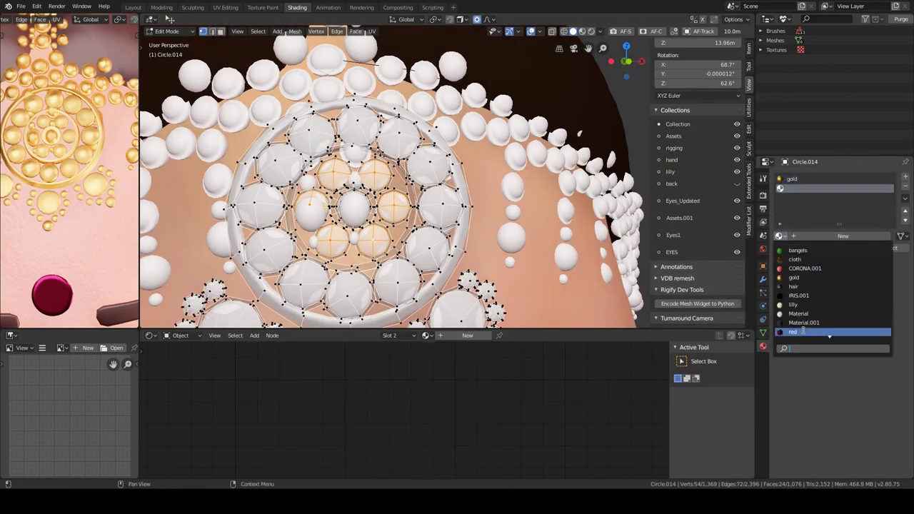
click(805, 327)
click(796, 248)
Assign the green bangels material to the ring of gems around the pendant.
click(385, 202)
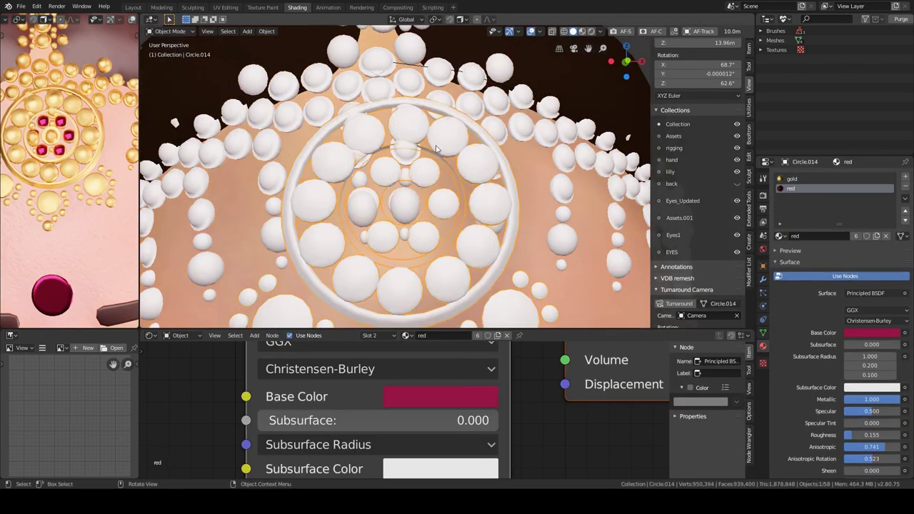
shift+click(353, 138)
click(906, 176)
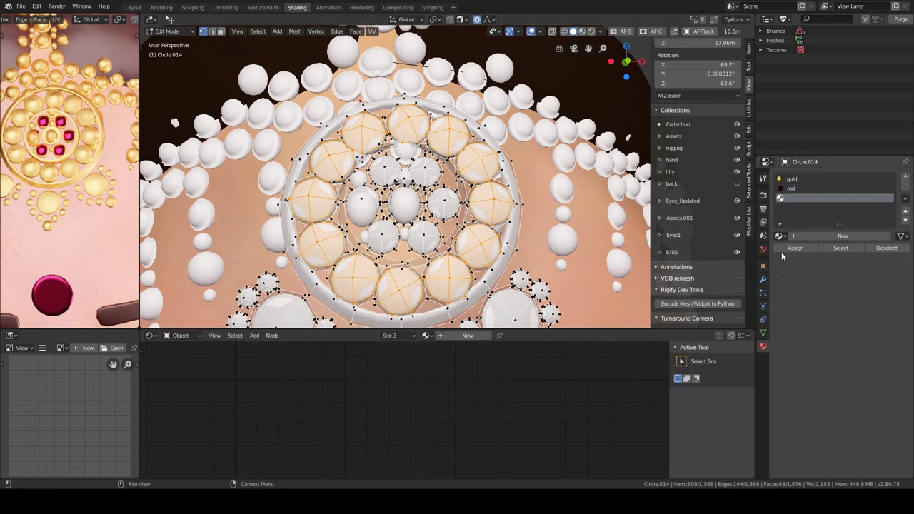
click(780, 236)
click(796, 248)
Add a red material slot to more beads, zooming in on each selected sphere.
scroll(408, 216, down, 3)
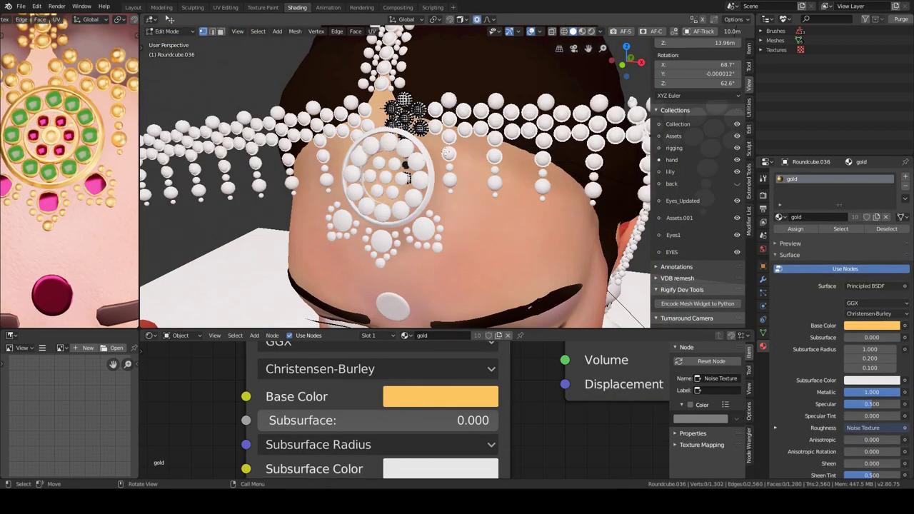
key(KP_Decimal)
scroll(386, 163, down, 5)
click(906, 176)
click(780, 235)
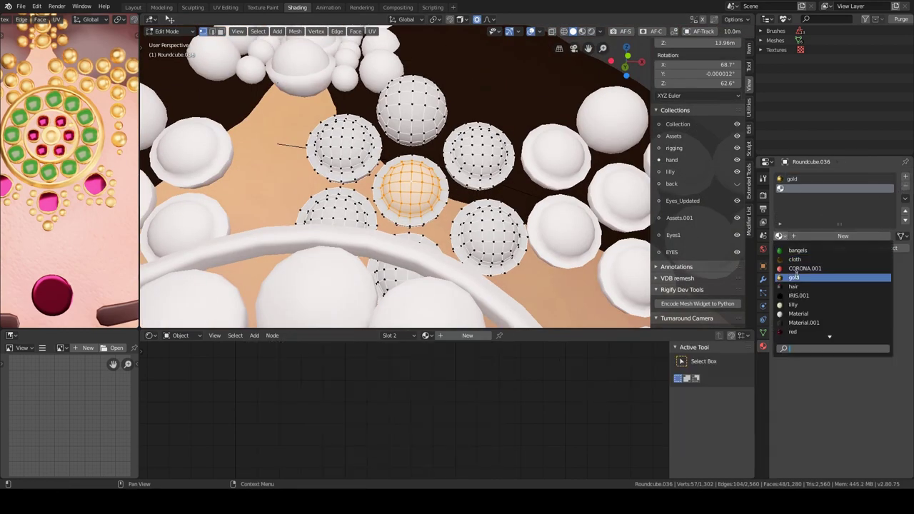
click(826, 276)
scroll(491, 138, down, 2)
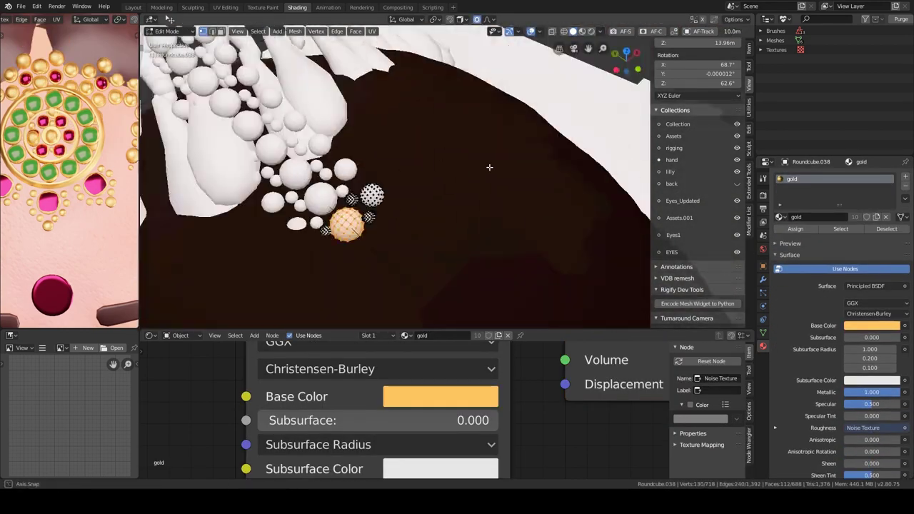
key(KP_Decimal)
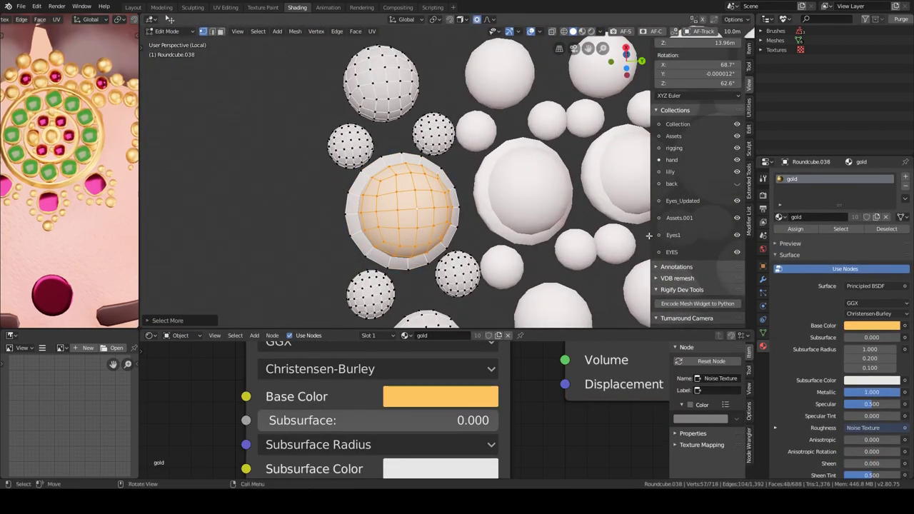
Create a new gem material, Material.002, with Metallic raised to 0.983.
click(906, 177)
click(789, 239)
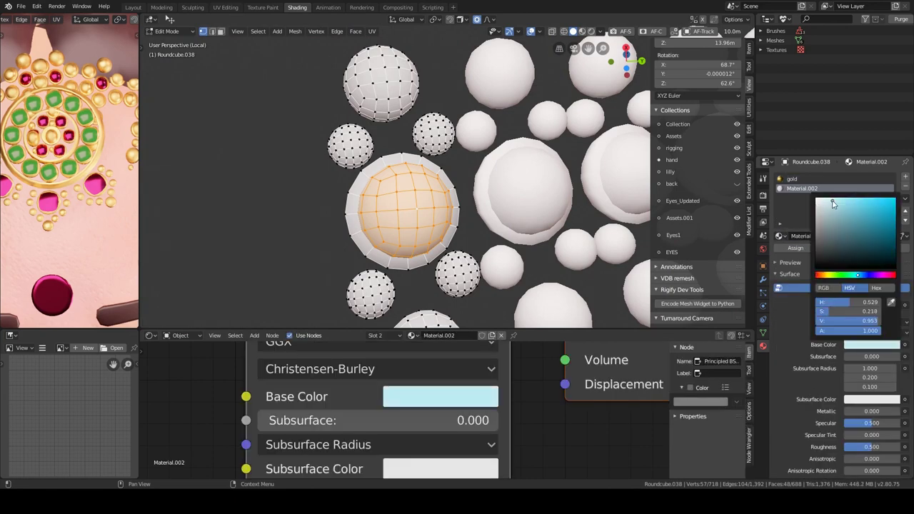
scroll(854, 380, down, 5)
scroll(852, 389, up, 2)
drag(857, 313, 898, 313)
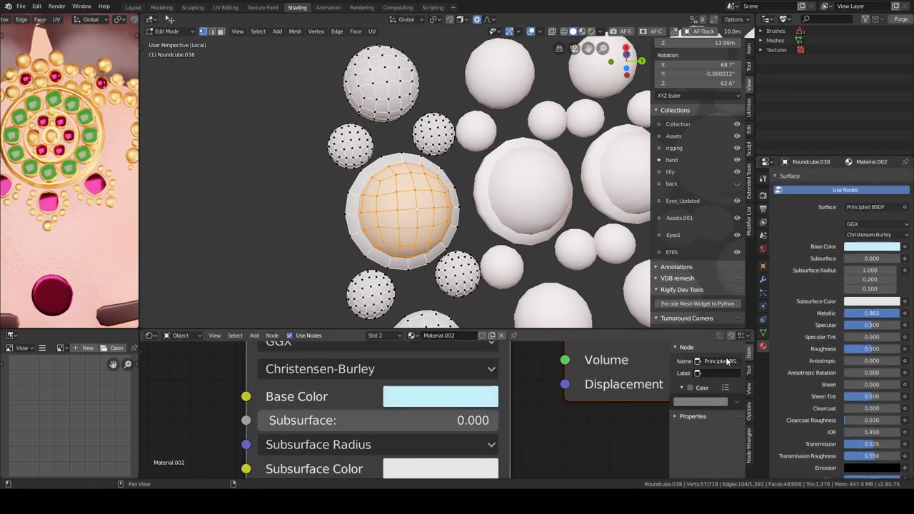
Return to object mode with the whole scene visible and adjust the gem material's sliders.
key(Tab)
key(KP_Divide)
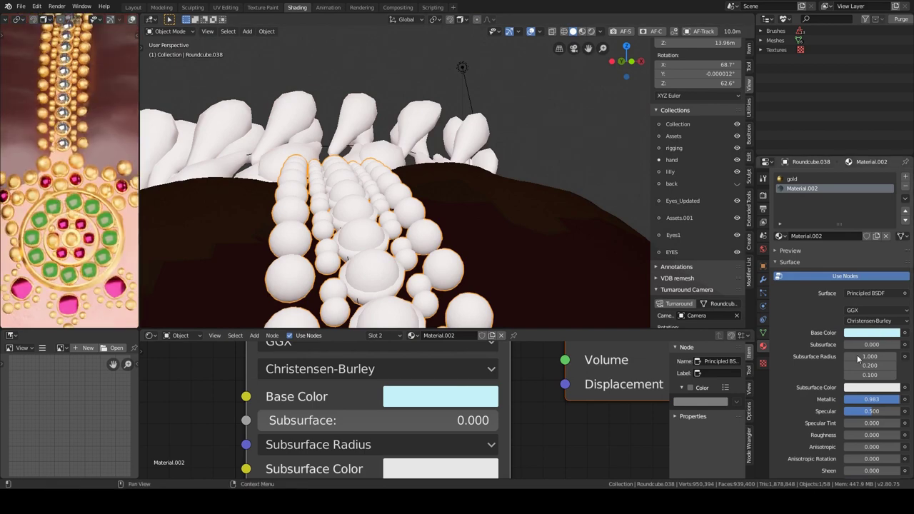
scroll(872, 357, down, 2)
drag(871, 390, 912, 402)
scroll(800, 408, up, 2)
drag(871, 334, 818, 336)
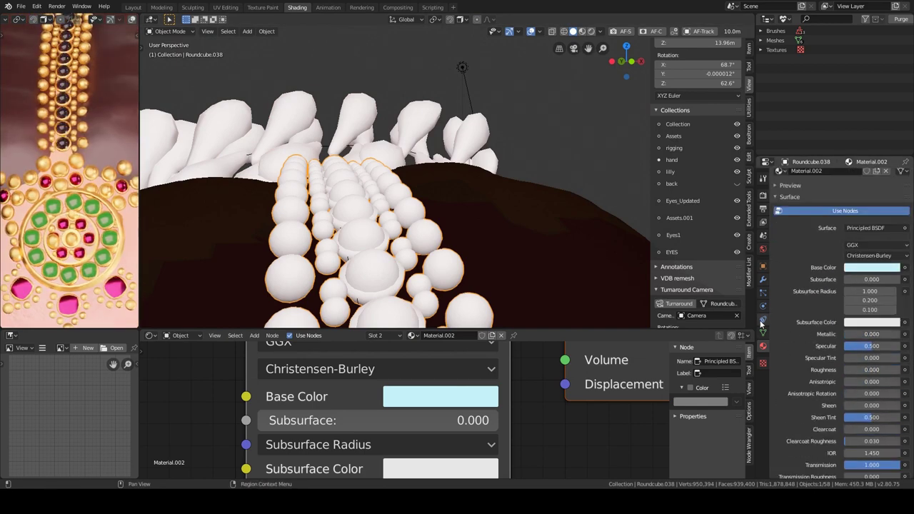
scroll(843, 371, down, 6)
scroll(850, 250, up, 3)
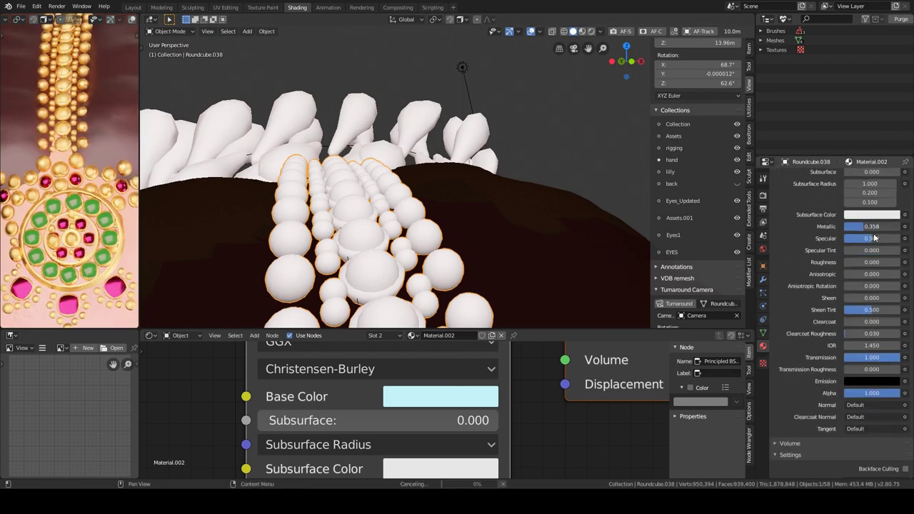
Set the gem's subsurface colour to blue, transmission to about 0.47 and base colour red.
click(868, 214)
drag(872, 357, 845, 359)
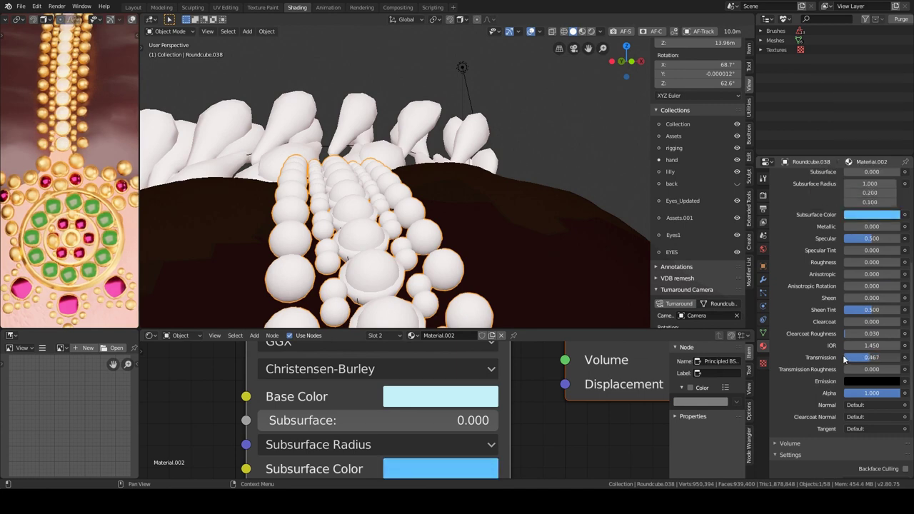
scroll(811, 308, up, 3)
click(870, 275)
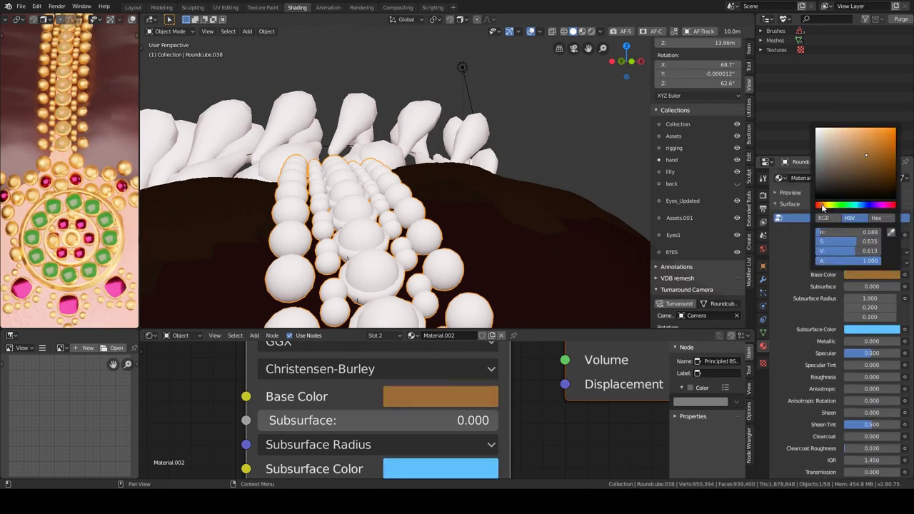
drag(823, 207, 816, 207)
scroll(857, 337, down, 5)
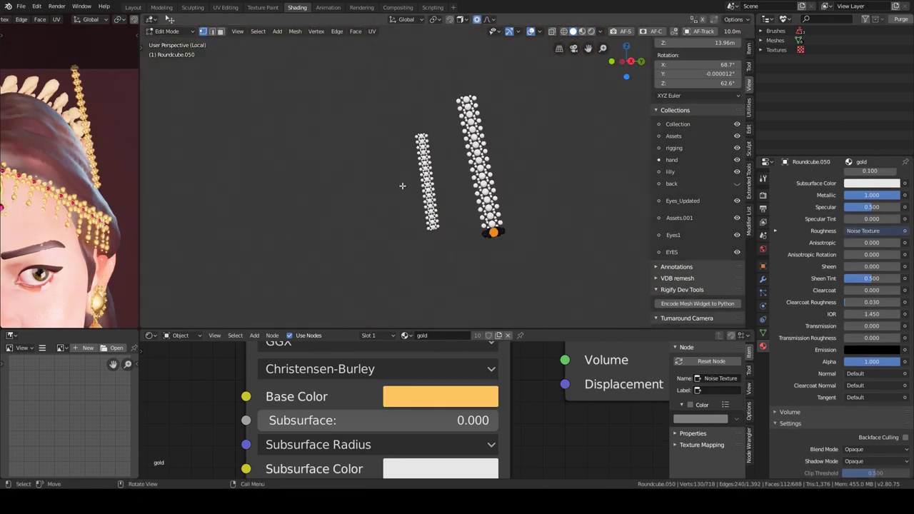
Assign Material.002 to Roundcube.050's empty slot and to Roundcube.036's slot.
click(779, 236)
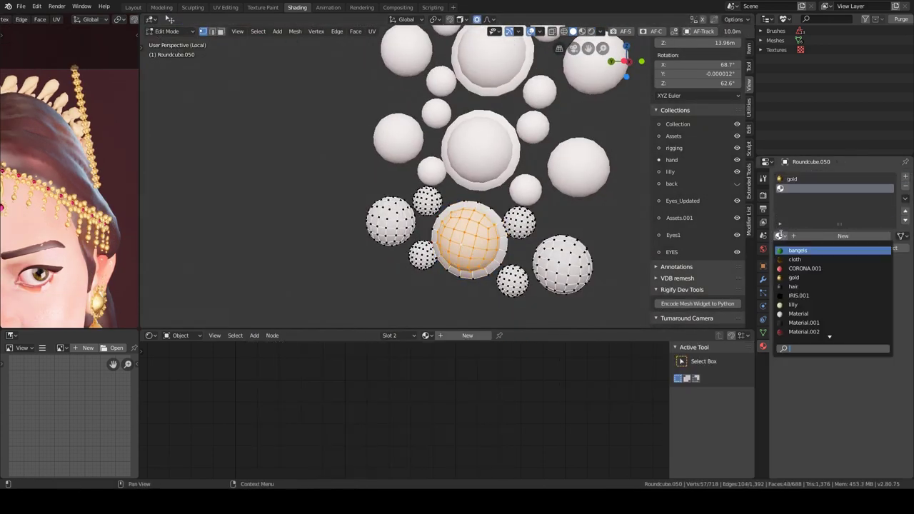
click(804, 295)
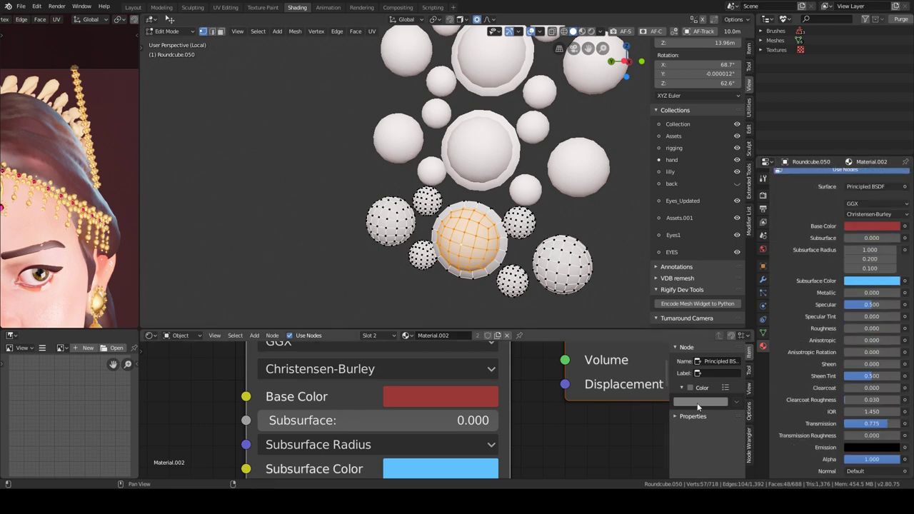
key(Tab)
key(ctrl+Tab)
click(580, 248)
key(Tab)
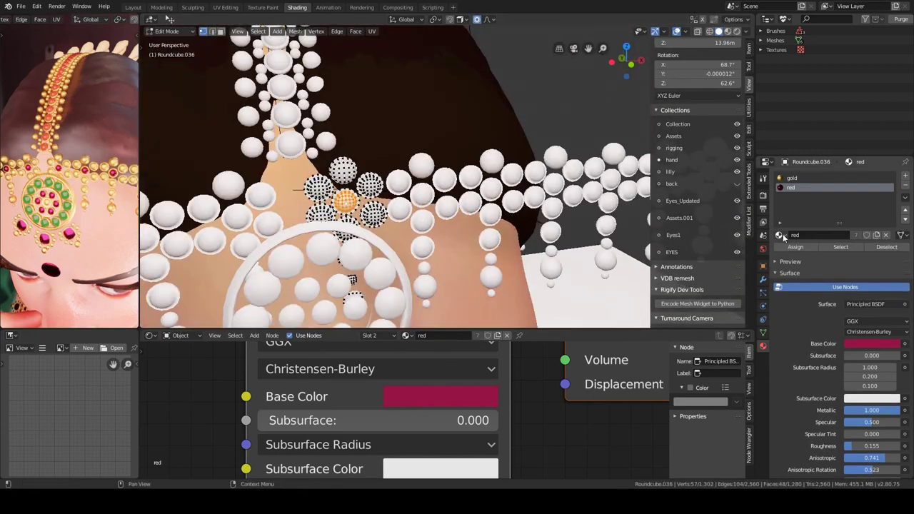
click(779, 235)
key(Tab)
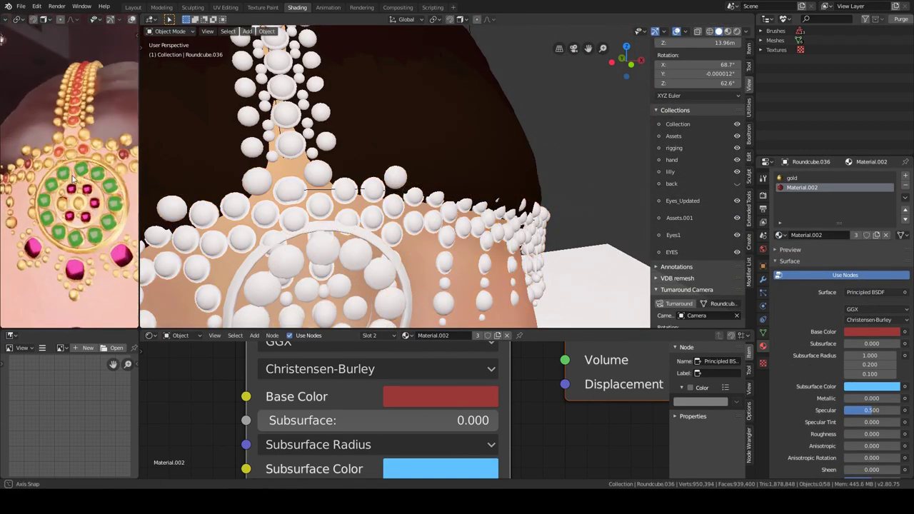
Add Layer Weight, ColorRamp and Glossy BSDF nodes to the hair material.
click(98, 87)
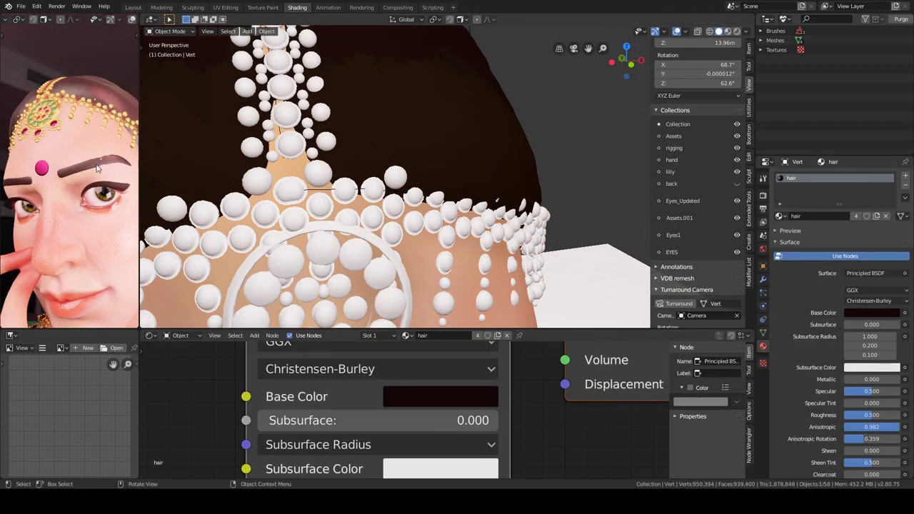
scroll(450, 398, down, 5)
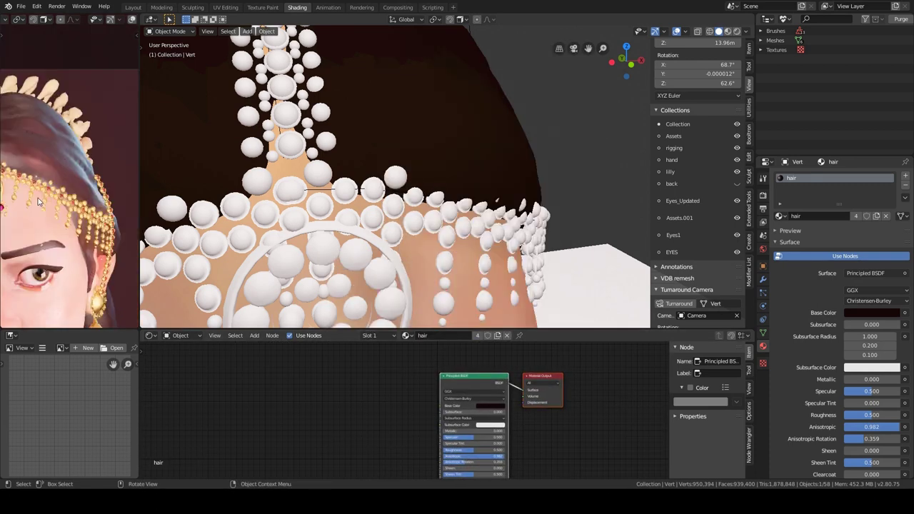
key(shift+a)
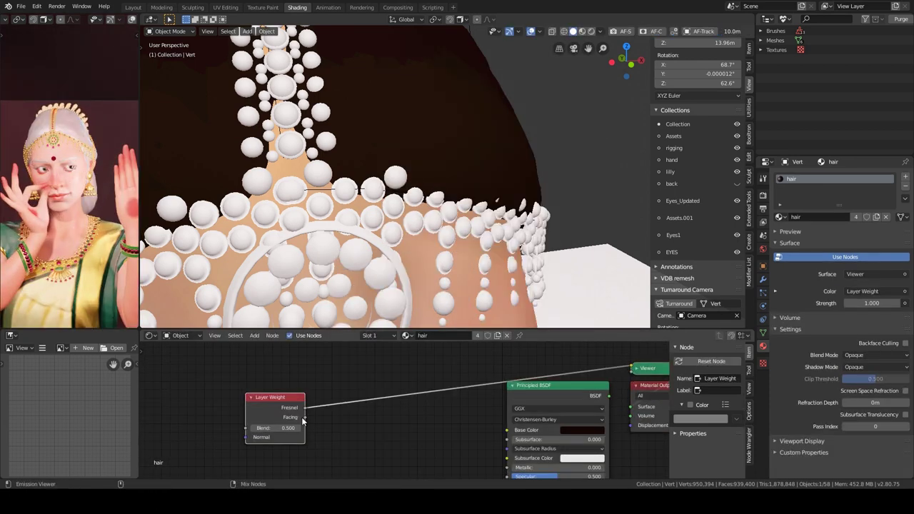
click(412, 333)
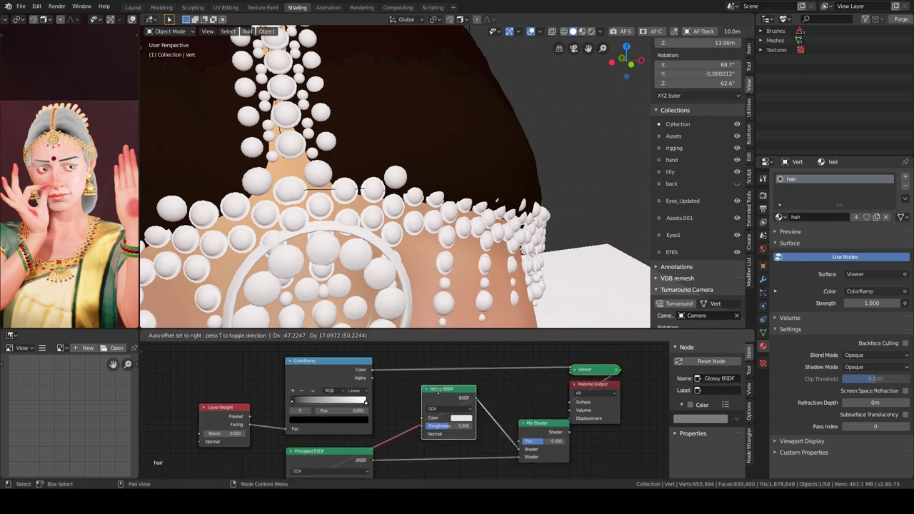
click(439, 390)
Wire the ColorRamp into the Mix Shader factor and make the Glossy colour pale blue.
drag(365, 384, 500, 454)
drag(423, 414, 454, 441)
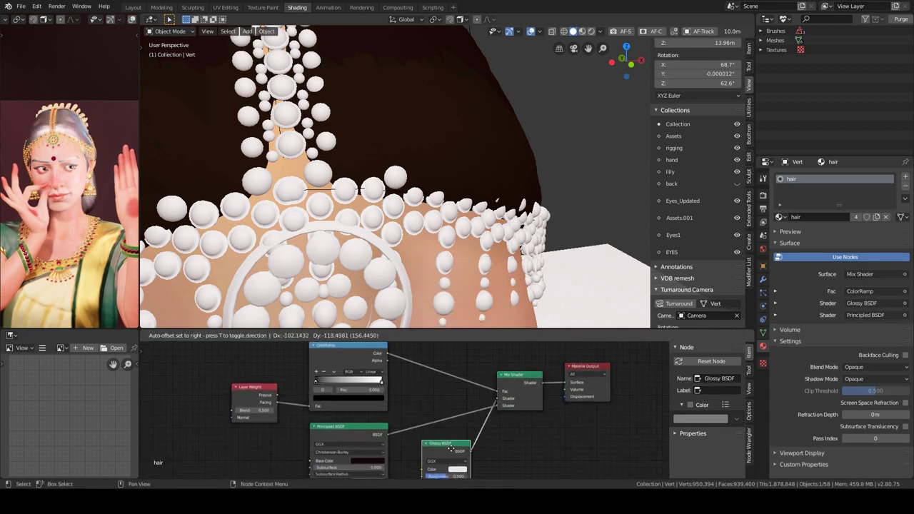
middle_drag(413, 400, 403, 376)
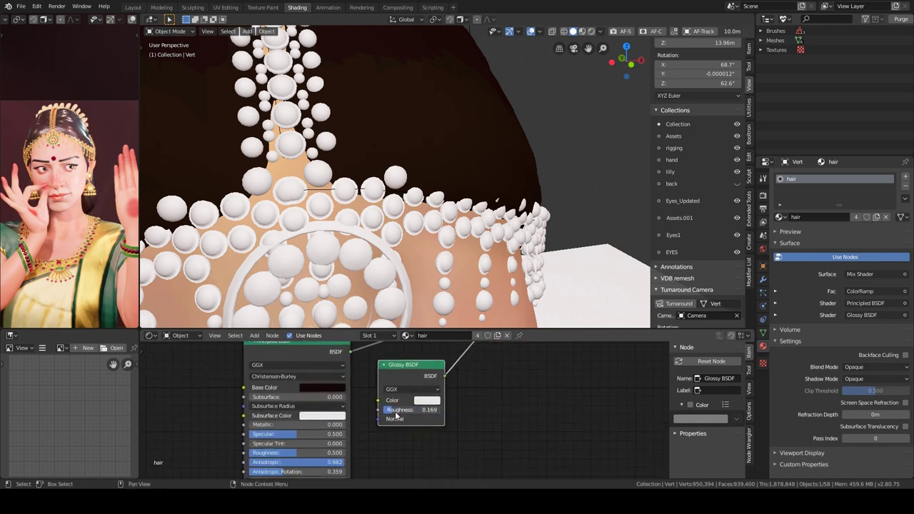
middle_drag(397, 416, 402, 440)
middle_drag(349, 422, 370, 411)
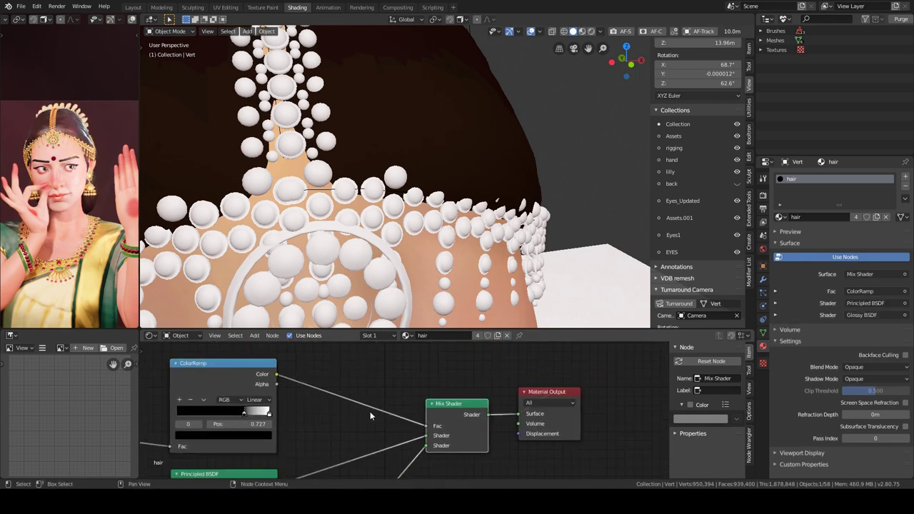
click(379, 426)
middle_drag(411, 307, 478, 171)
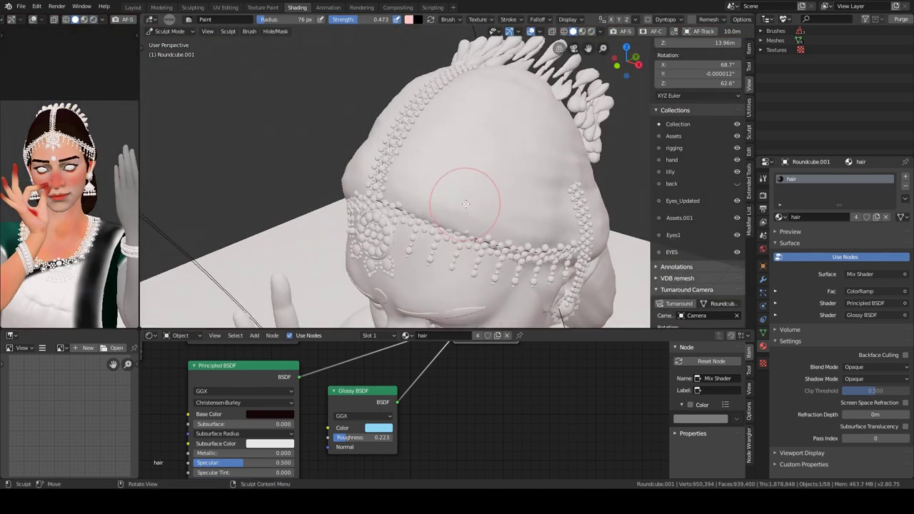
Isolate the hair and switch to the Orco Draw sculpt brush.
key(KP_Divide)
key(shift+space)
click(450, 198)
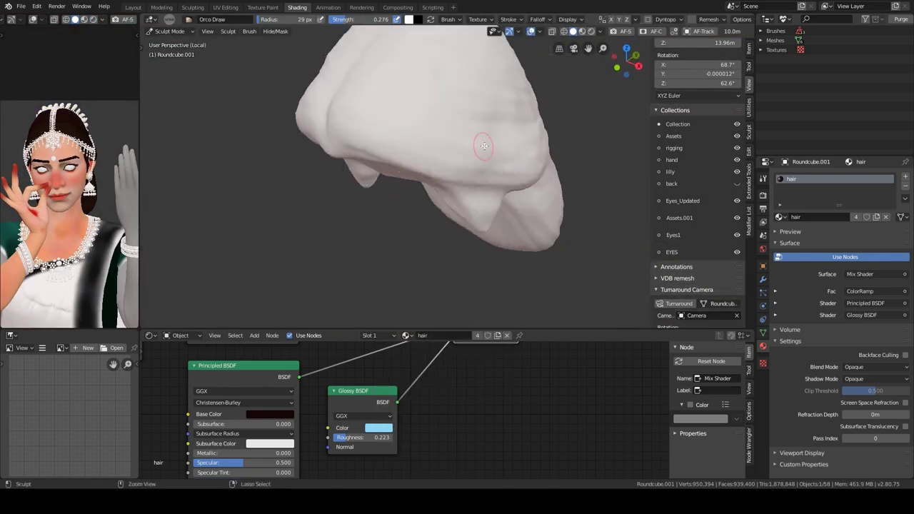
scroll(424, 200, down, 3)
middle_drag(404, 215, 386, 154)
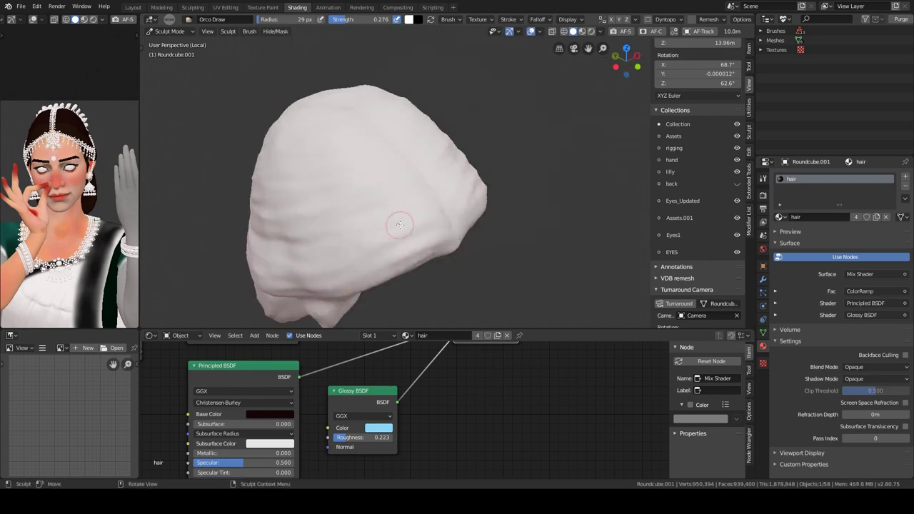
Leave local view and put the skin back in object mode, viewed through the camera.
key(KP_Divide)
key(ctrl+Tab)
click(419, 173)
key(KP_0)
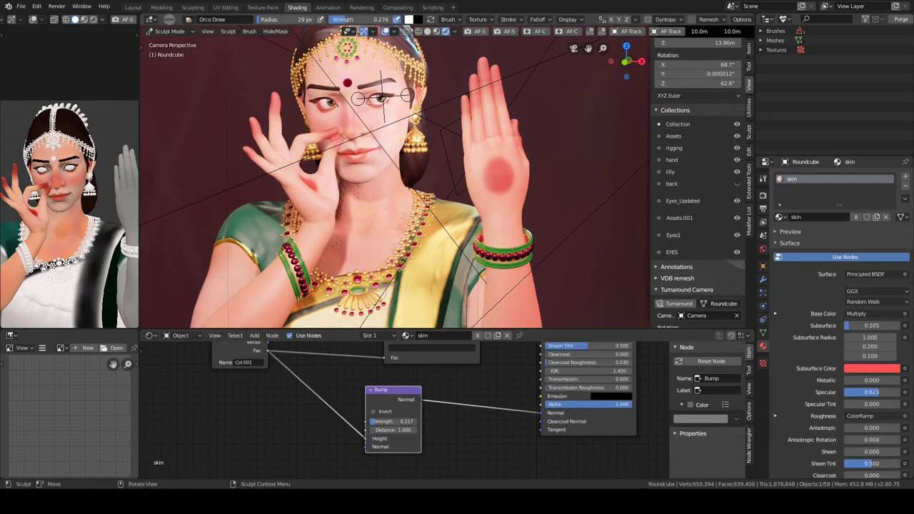
Show vertex colours in solid shading and make Col.001 the skin's active colour layer.
key(ctrl+Tab)
key(z)
click(451, 32)
click(496, 122)
click(763, 333)
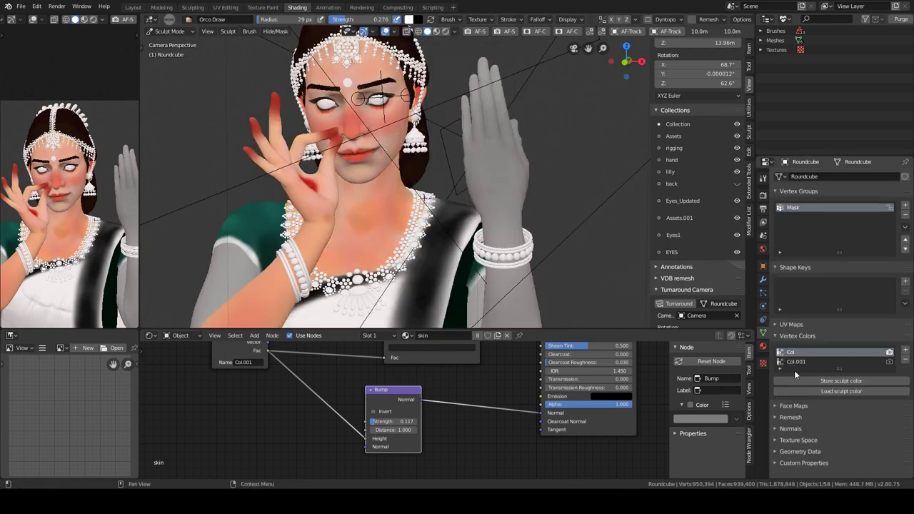
Enter vertex paint, move close to the raised palm and enlarge the brush to 85 px.
key(ctrl+Tab)
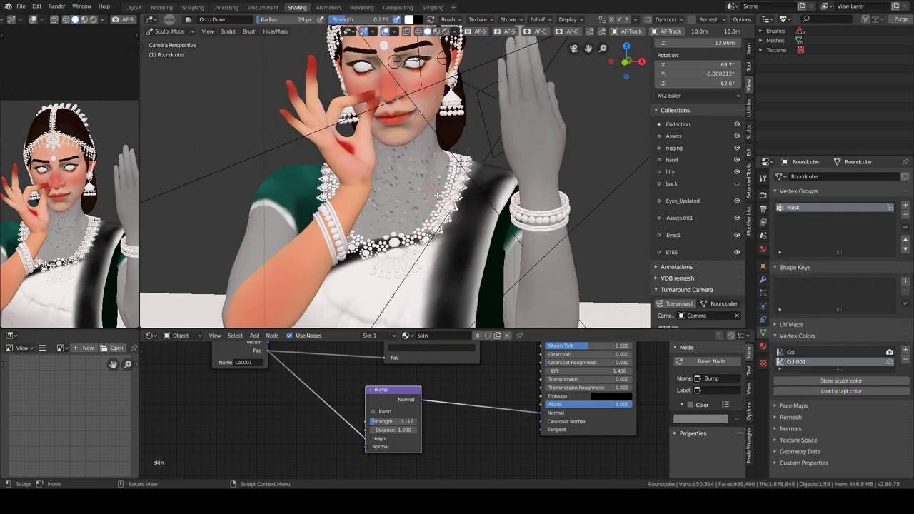
key(KP_0)
ctrl+middle_drag(437, 194, 411, 28)
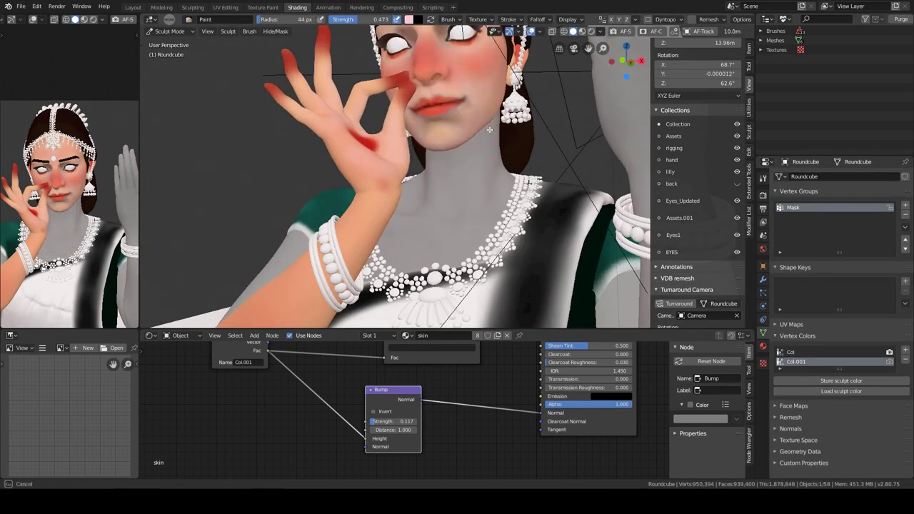
middle_drag(466, 226, 436, 236)
key(f)
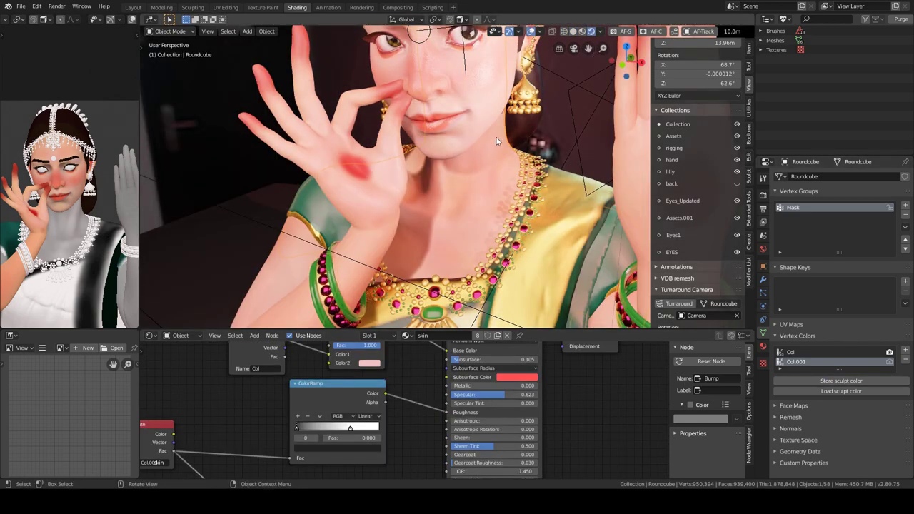
key(KP_0)
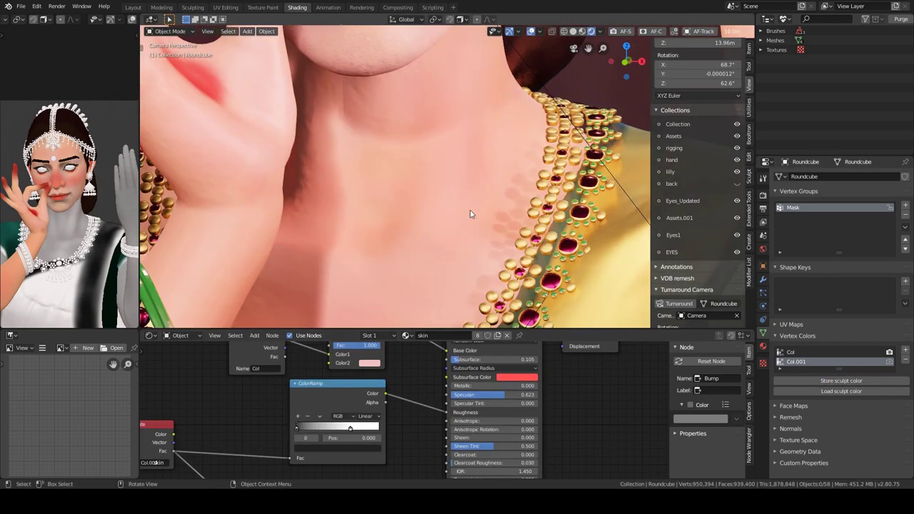
Preview the dancer in rendered camera view, maximised and zoomed on her face and hands.
click(463, 206)
scroll(462, 207, down, 3)
scroll(449, 210, down, 3)
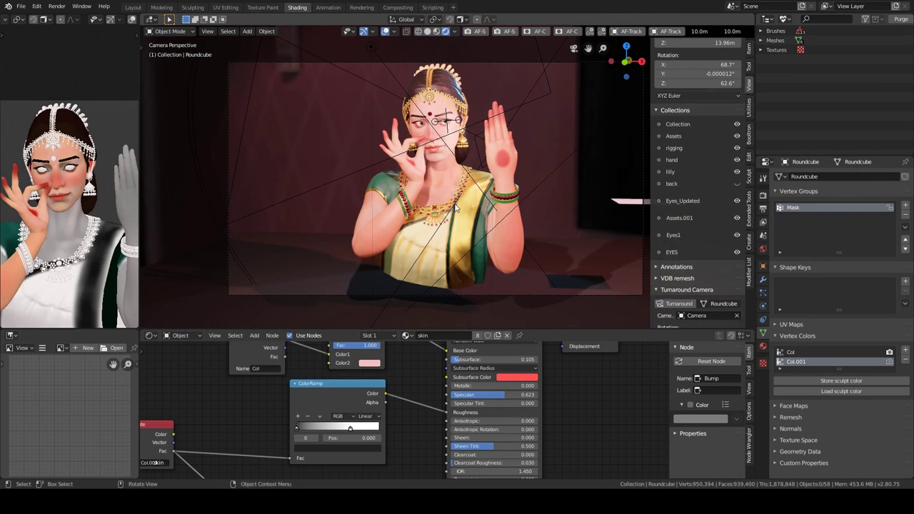
key(z)
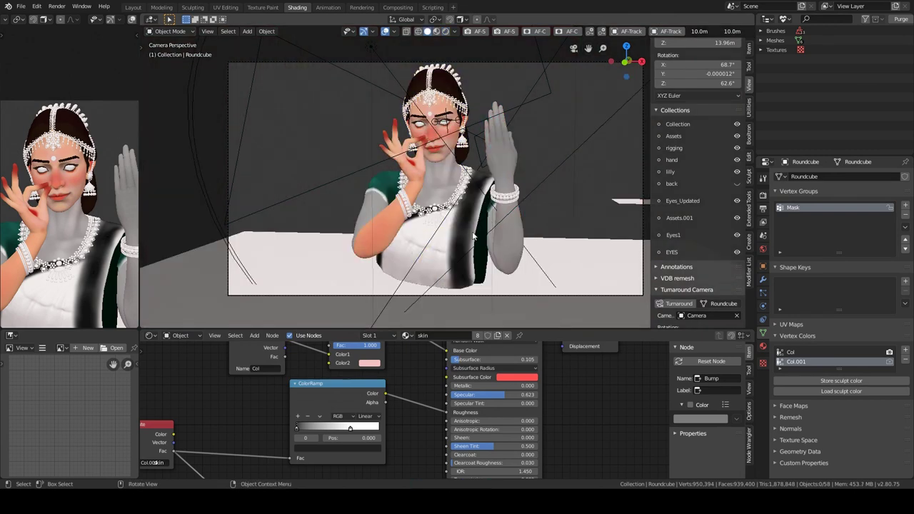
key(z)
key(ctrl+alt+space)
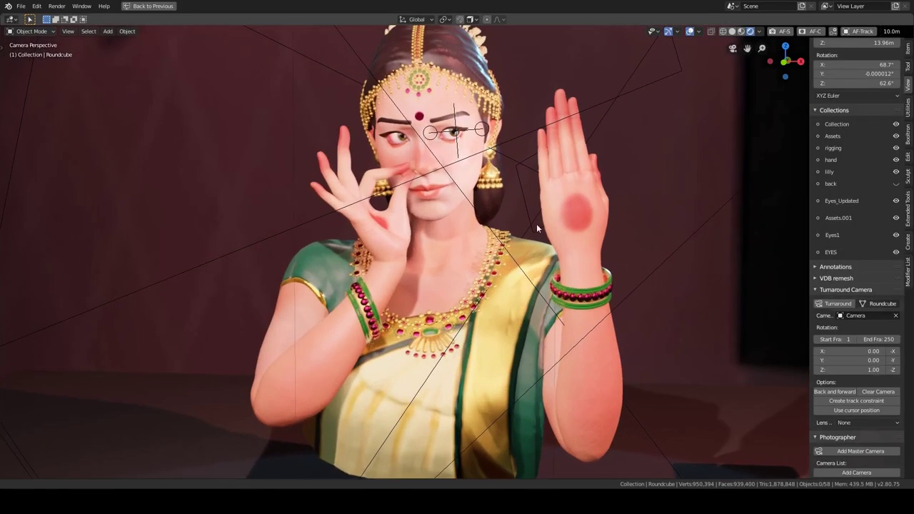
scroll(570, 148, up, 5)
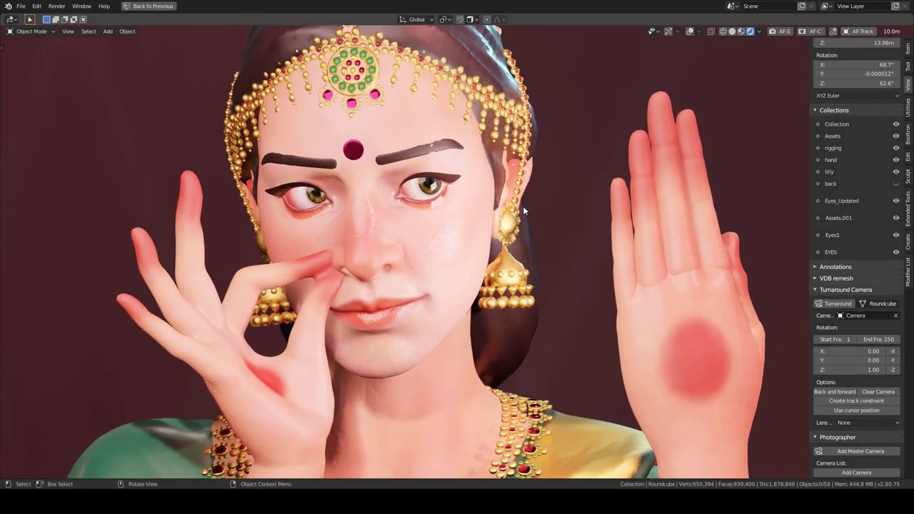